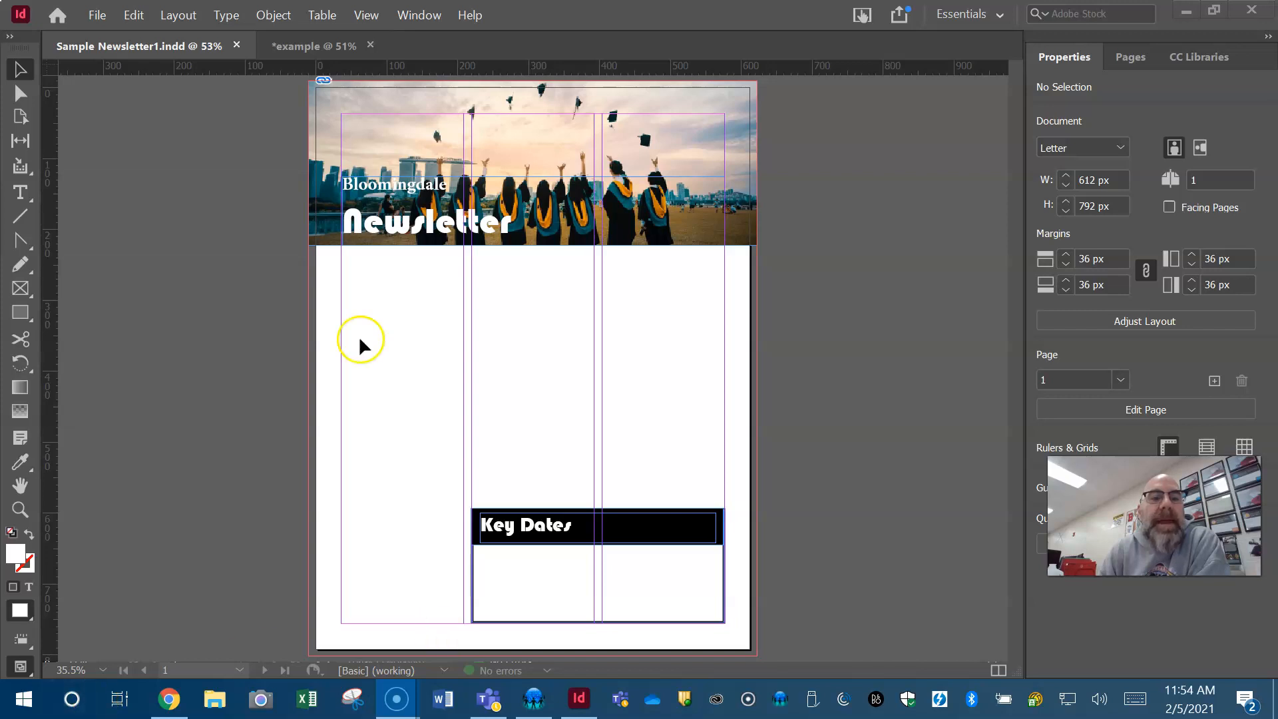
Step: Review the header and overall layout in the example newsletter document, and return to Sample Newsletter1.indd
{"action": "left_click", "coordinate": [293, 46]}
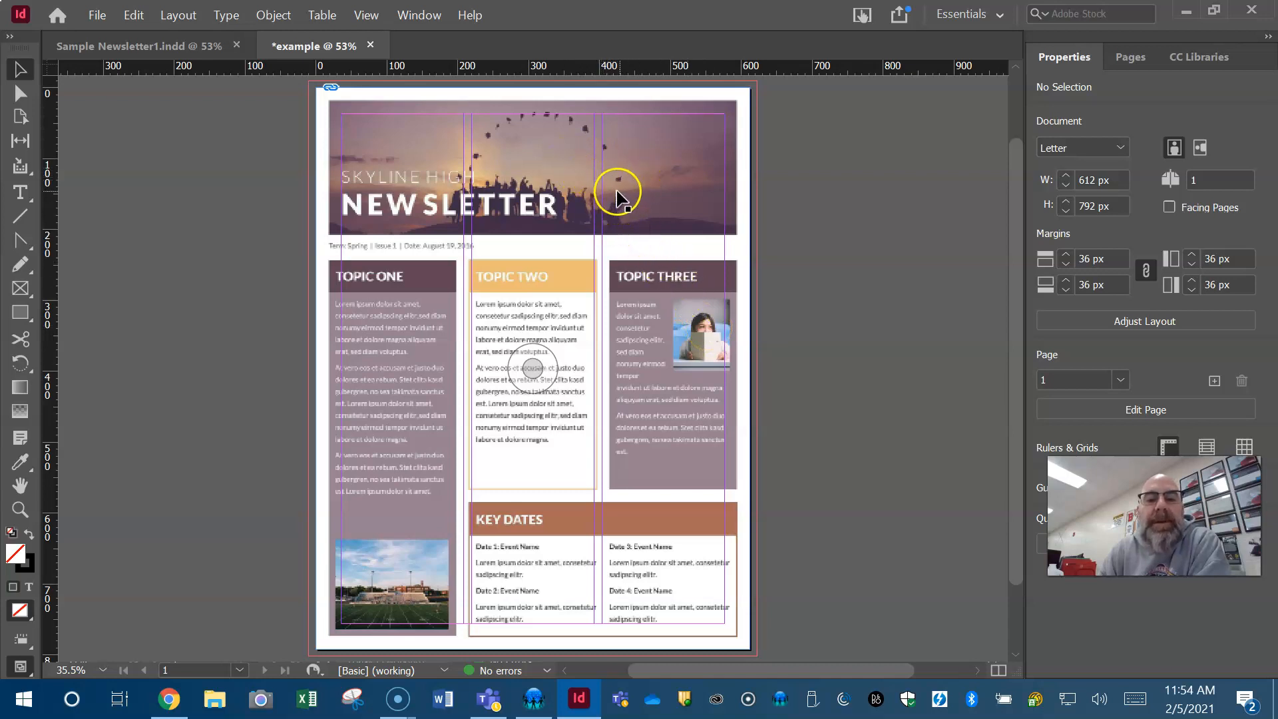
{"action": "left_click", "coordinate": [648, 206]}
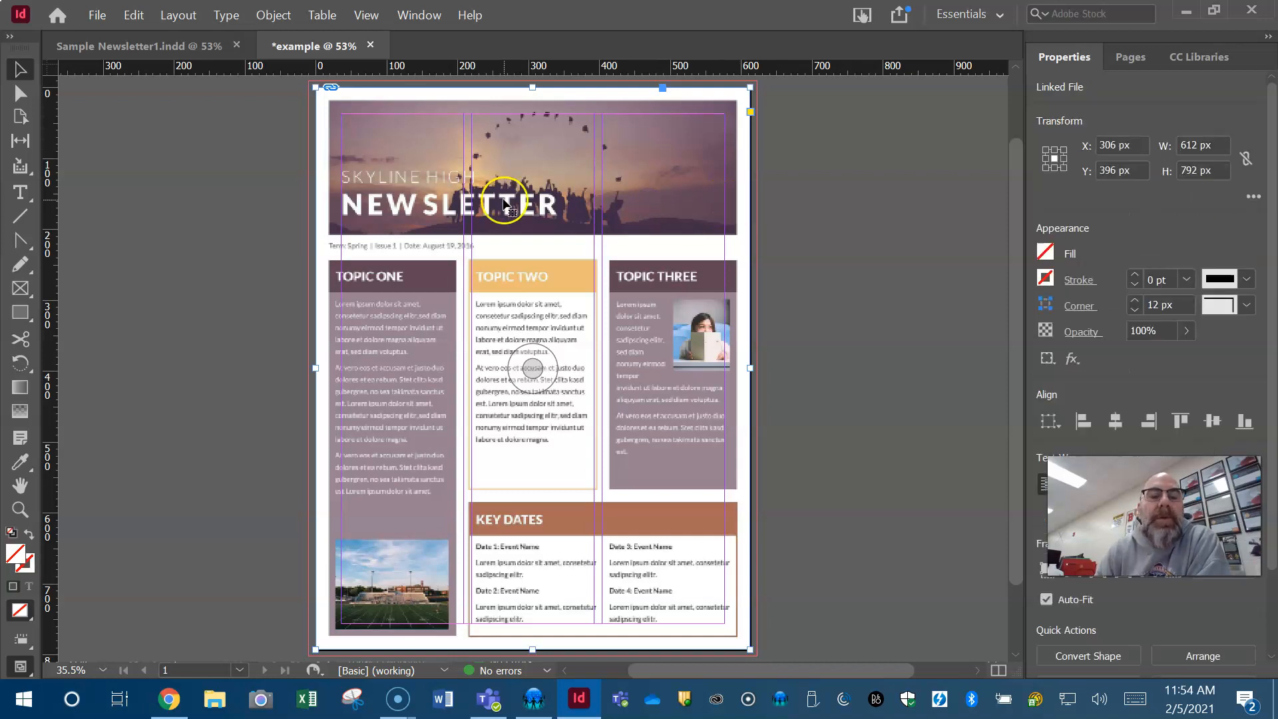
{"action": "left_click", "coordinate": [197, 47]}
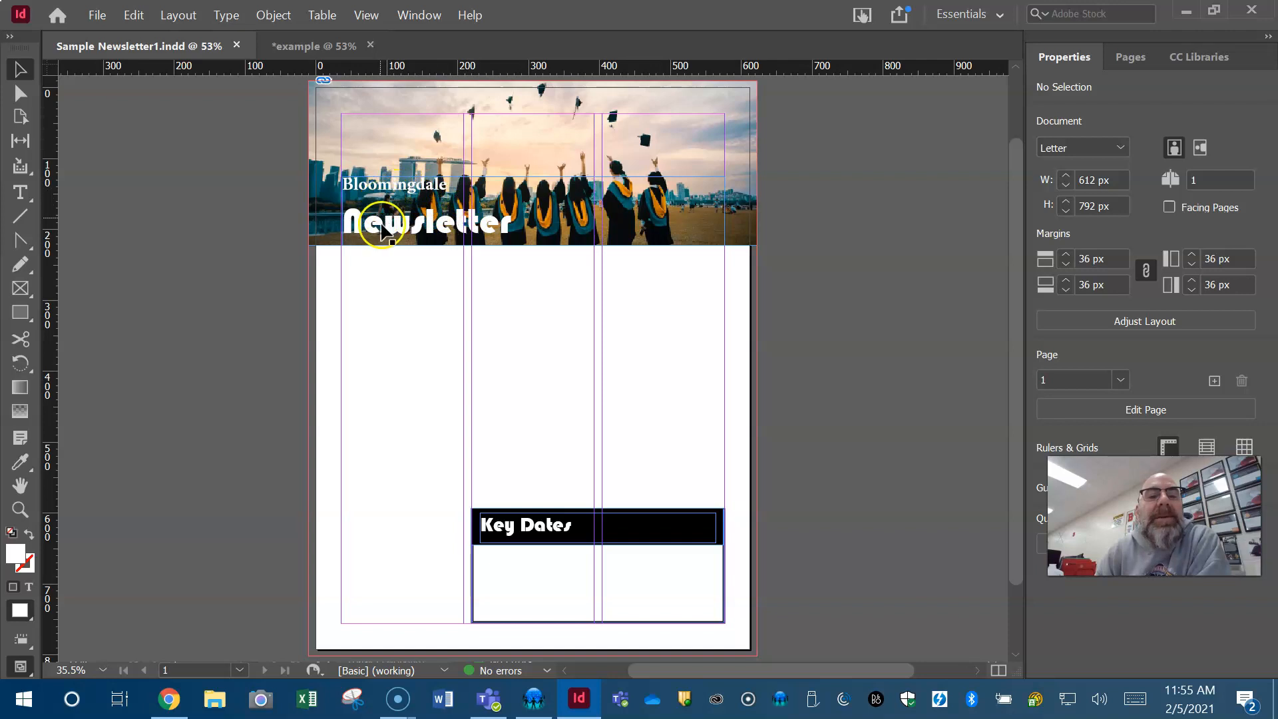
Step: Reduce the opacity of the graduation header photo to 71%
{"action": "left_click", "coordinate": [533, 162]}
{"action": "left_click", "coordinate": [686, 150]}
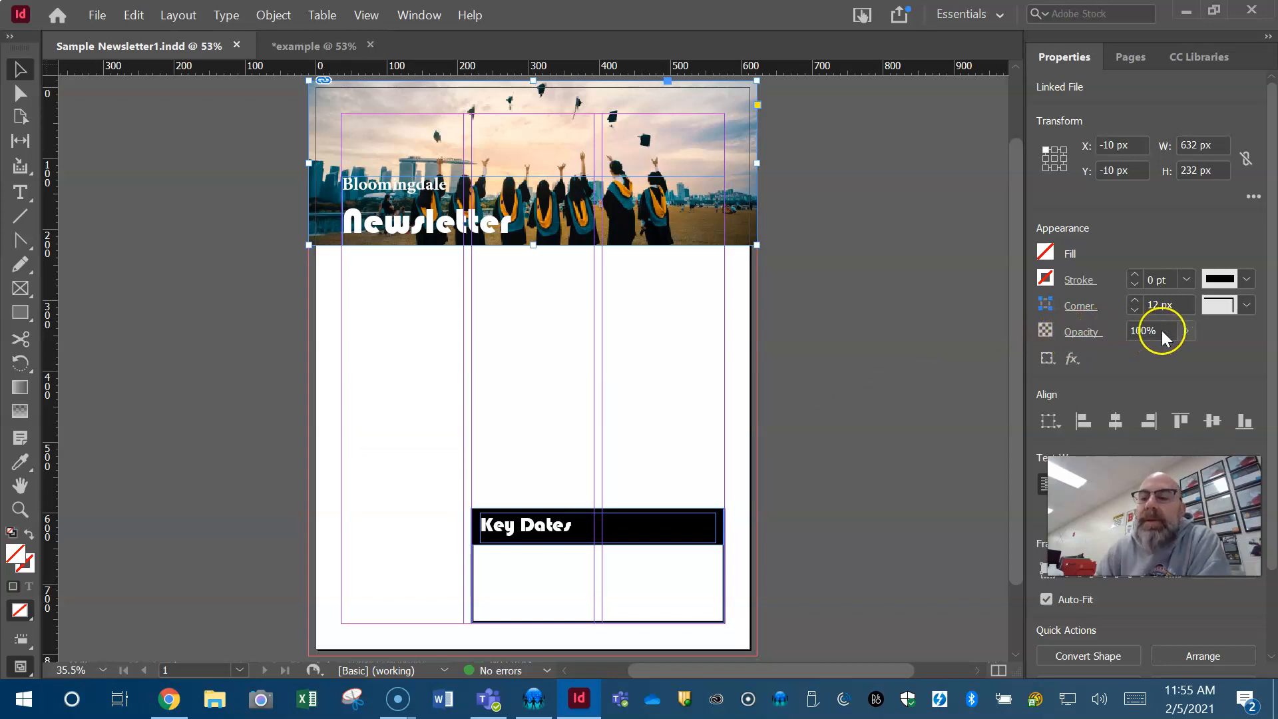
{"action": "left_click", "coordinate": [1187, 330]}
{"action": "mouse_move", "coordinate": [1188, 358]}
{"action": "left_mouse_down"}
{"action": "mouse_move", "coordinate": [1085, 360]}
{"action": "mouse_move", "coordinate": [1165, 357]}
{"action": "left_mouse_up"}
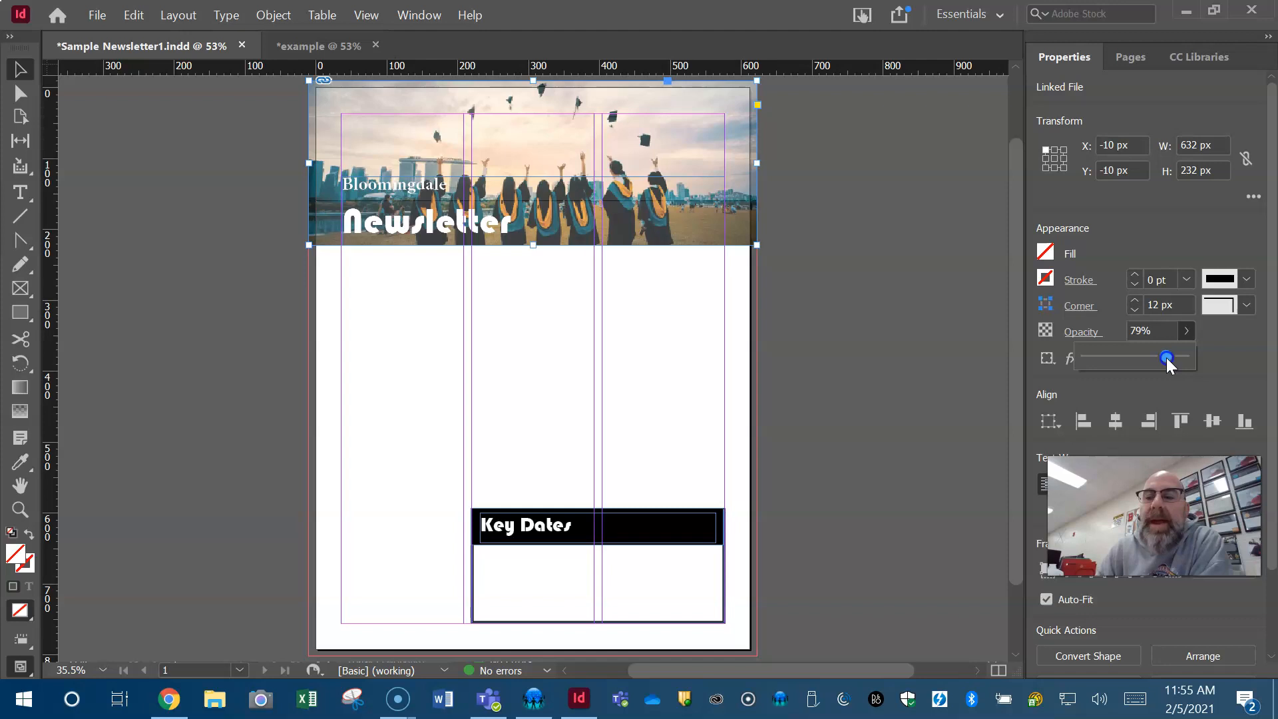
{"action": "left_click_drag", "start_coordinate": [1166, 358], "coordinate": [1204, 342]}
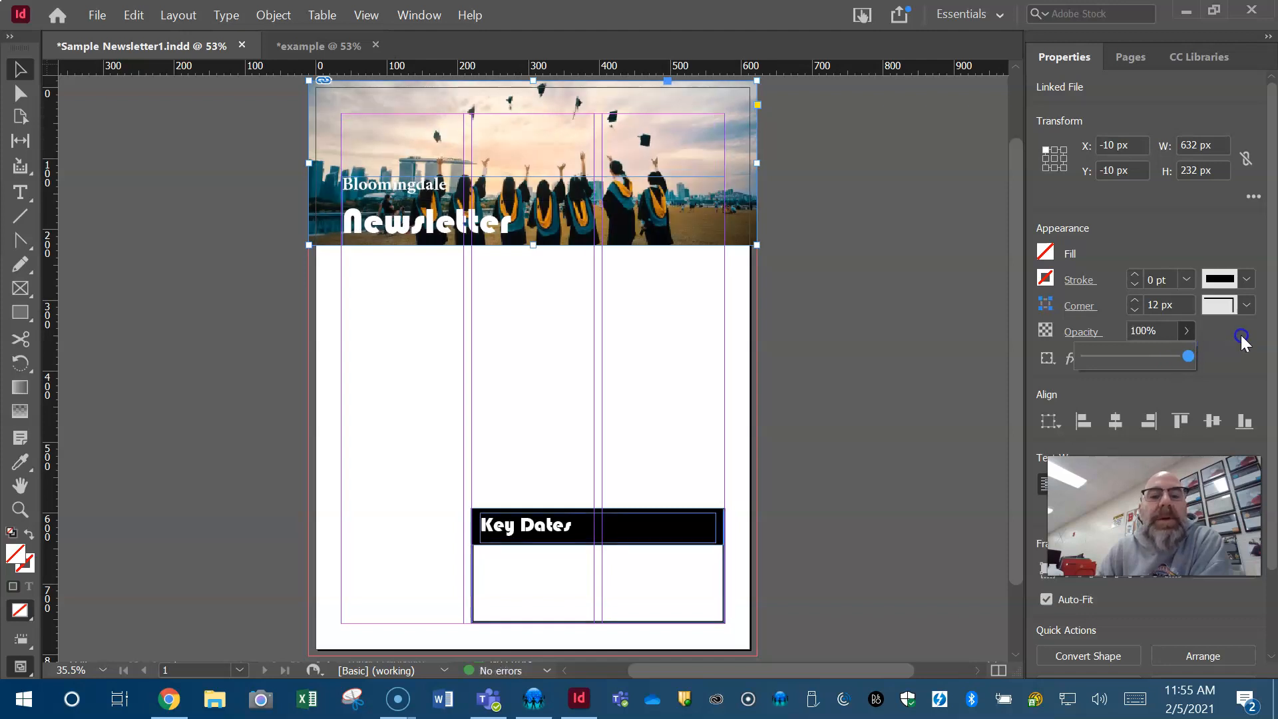
{"action": "left_click_drag", "start_coordinate": [1242, 341], "coordinate": [1156, 360]}
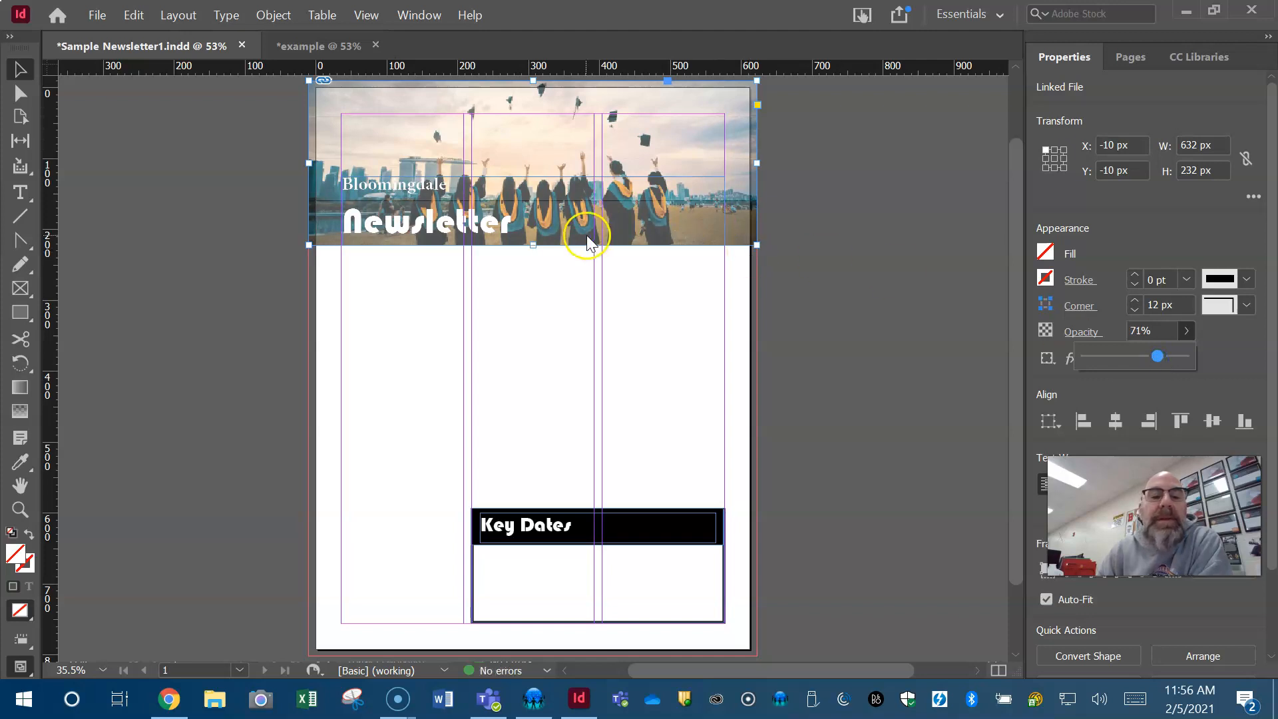
{"action": "key", "text": "alt+p"}
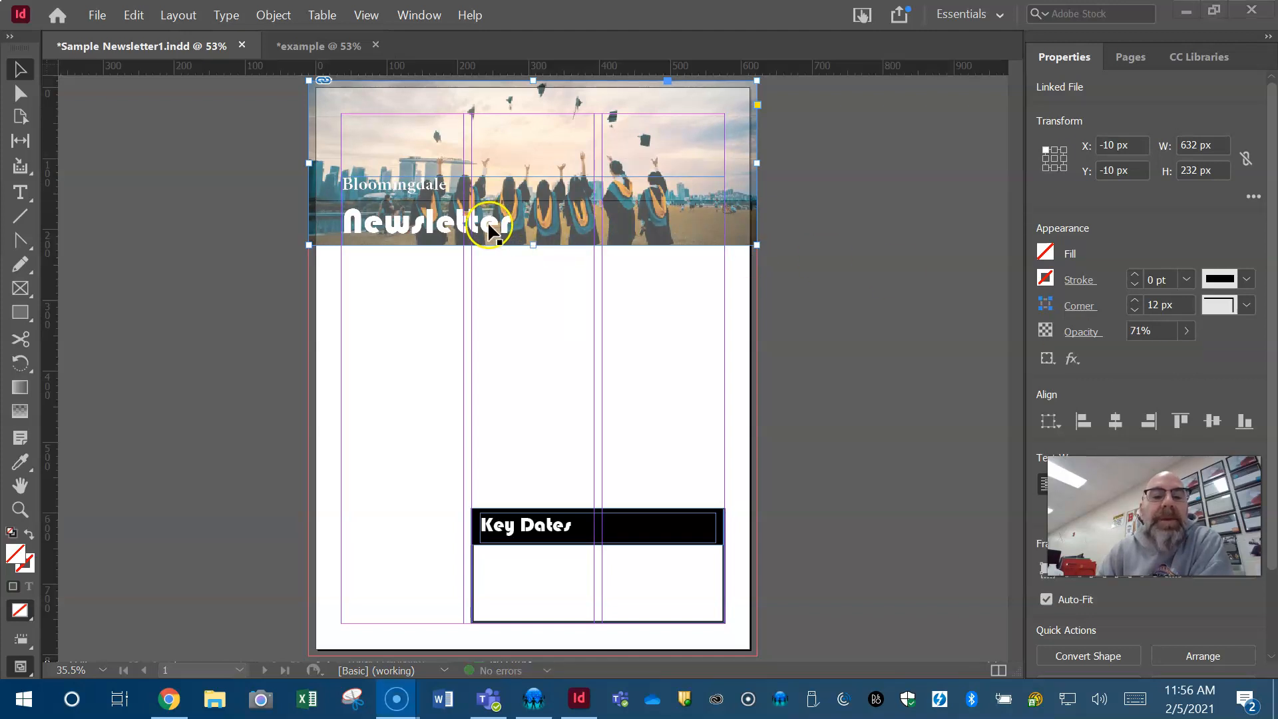
Step: Apply a Multiply drop shadow at 75% opacity with 7 px X and Y offsets to the Bloomingdale Newsletter title frame
{"action": "left_click", "coordinate": [402, 189]}
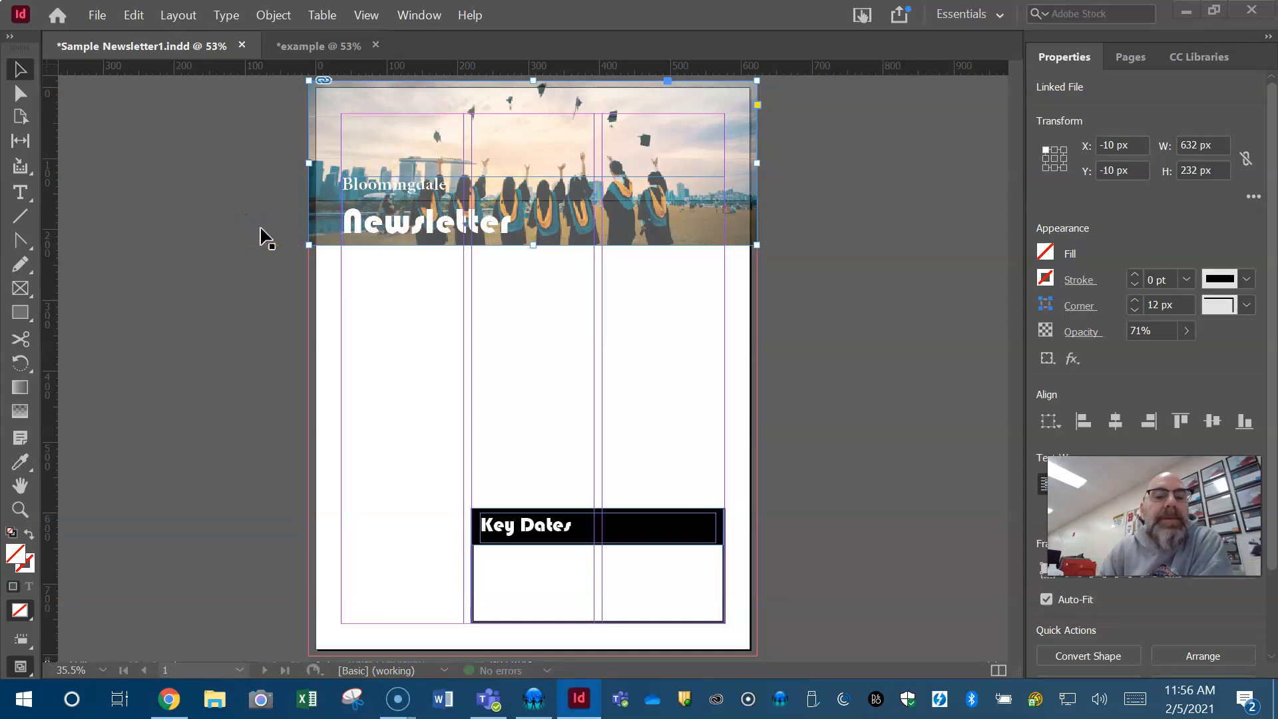
{"action": "left_click", "coordinate": [399, 225]}
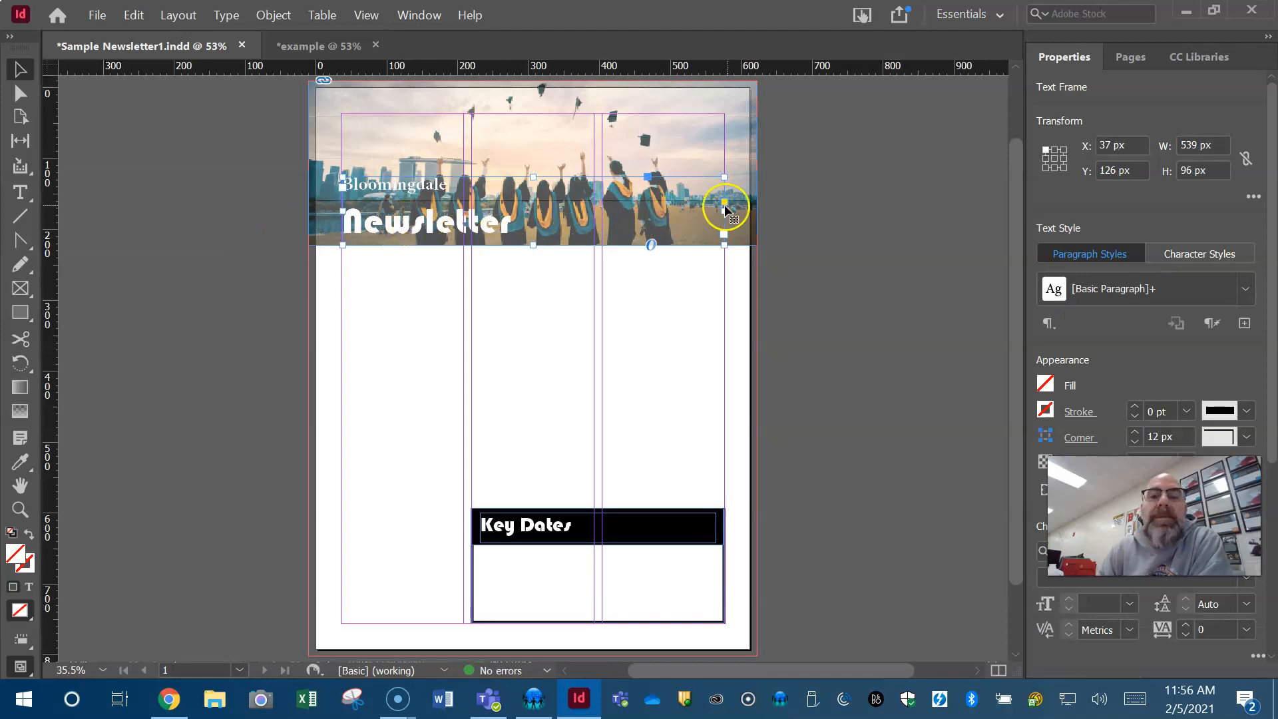
{"action": "key", "text": "F7"}
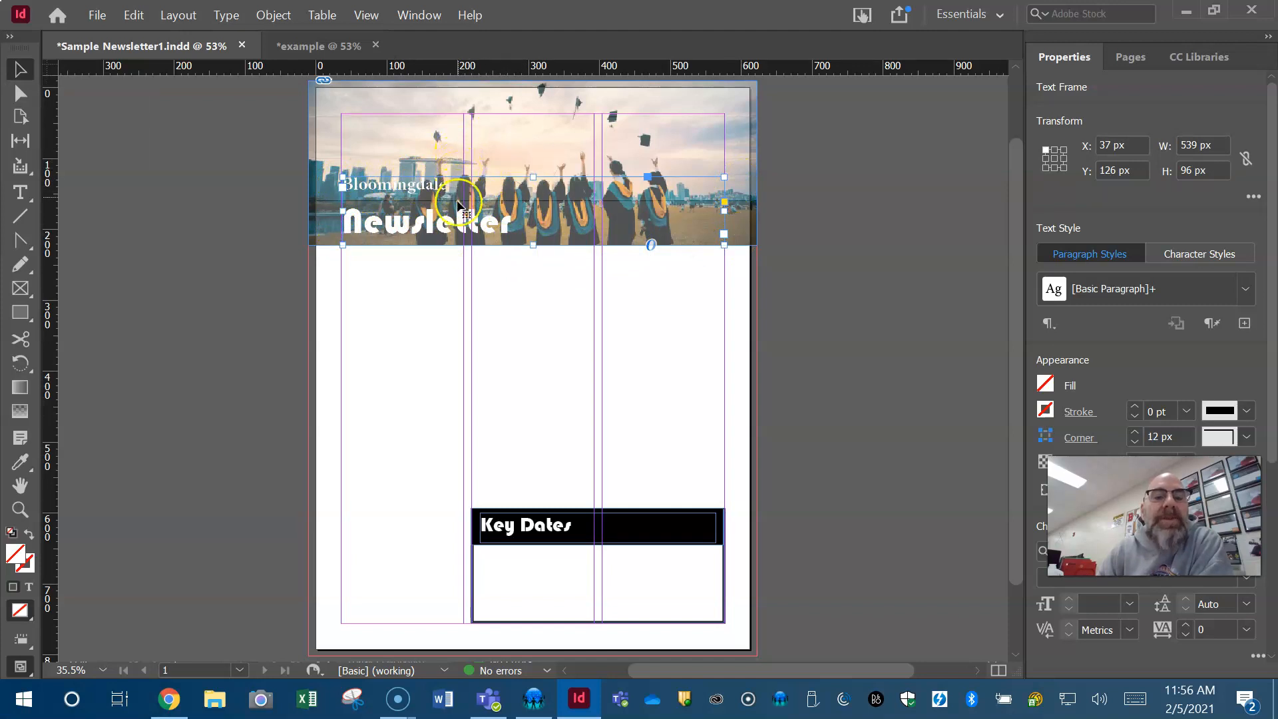
{"action": "left_click", "coordinate": [274, 16]}
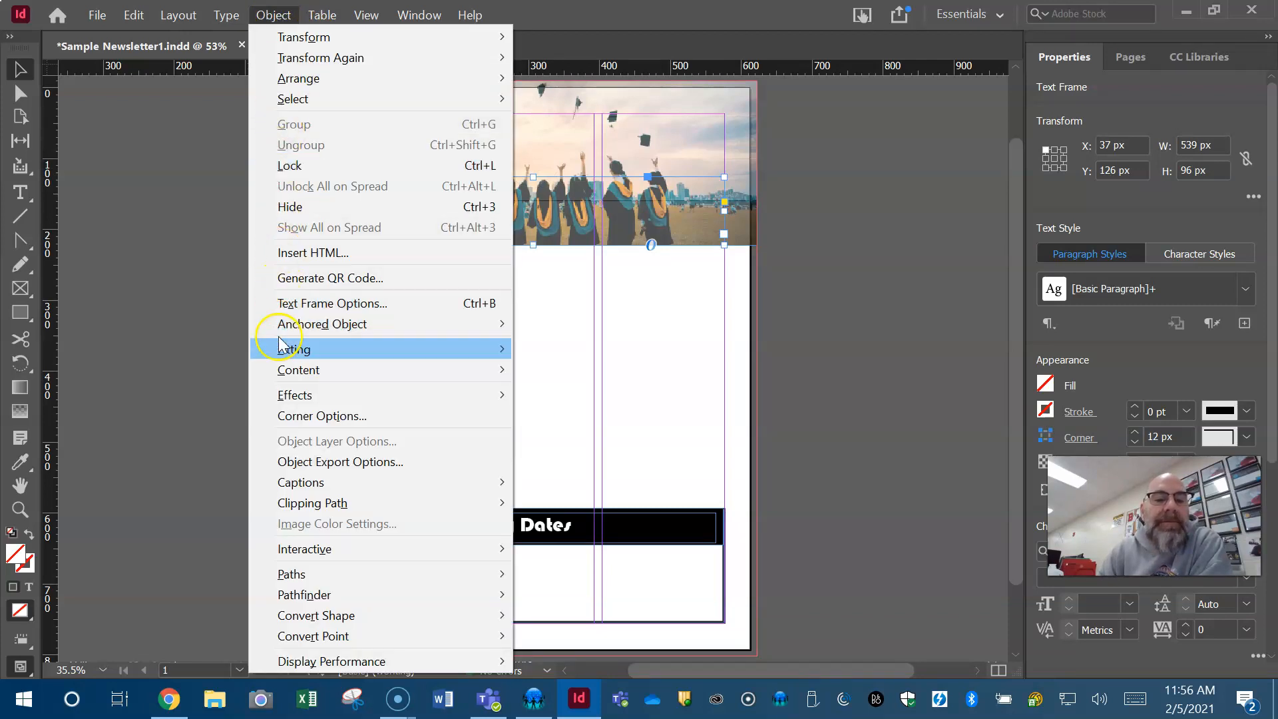
{"action": "mouse_move", "coordinate": [287, 398]}
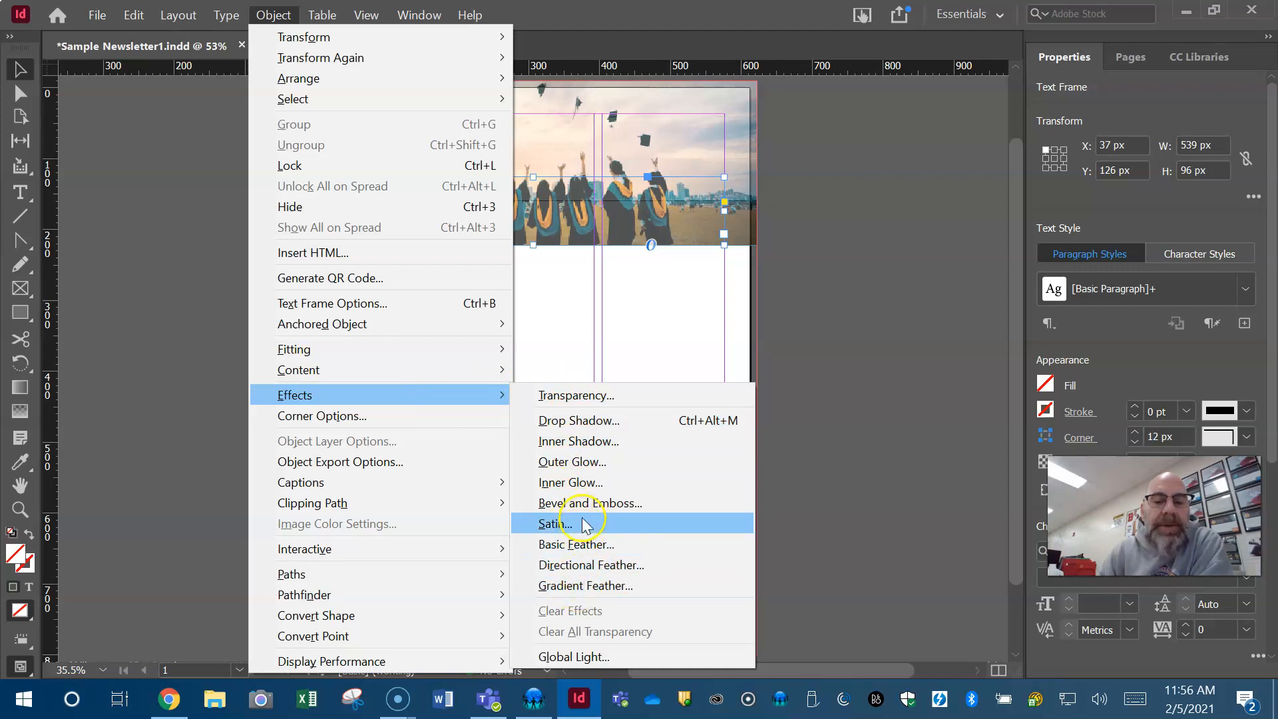
{"action": "left_click", "coordinate": [577, 422]}
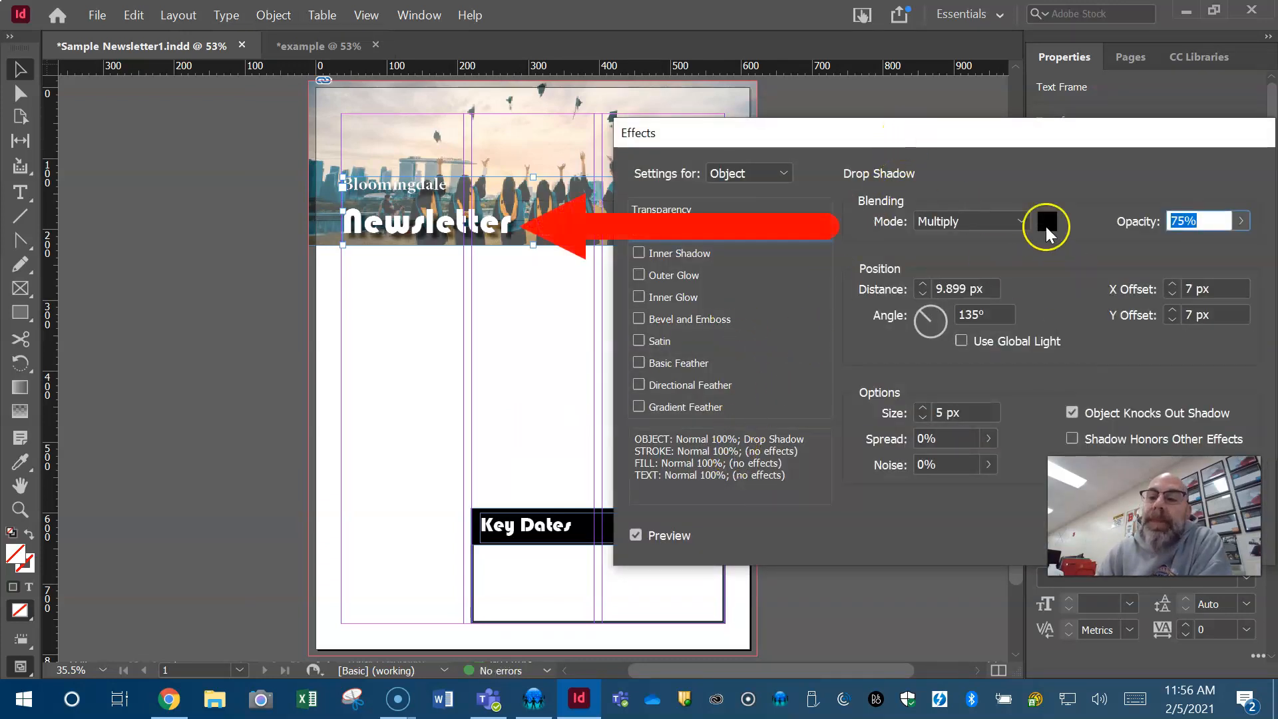
{"action": "left_click_drag", "start_coordinate": [970, 135], "coordinate": [939, 135]}
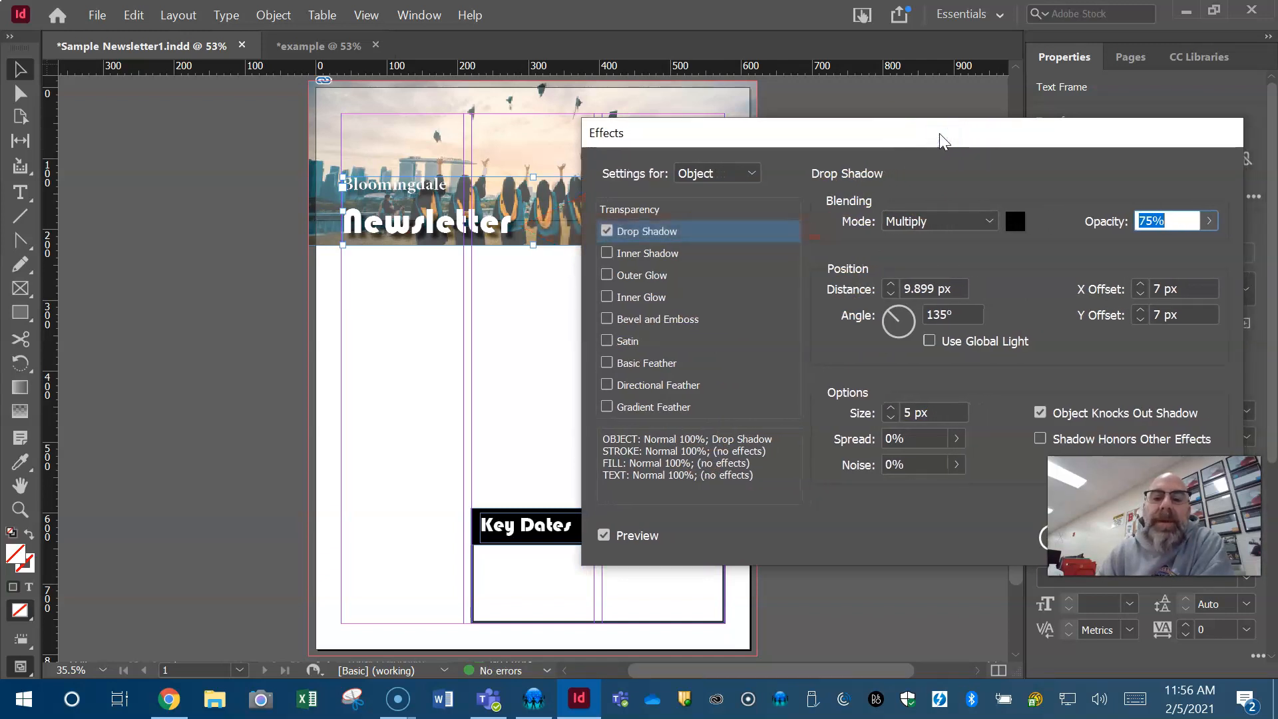
{"action": "left_click", "coordinate": [602, 539]}
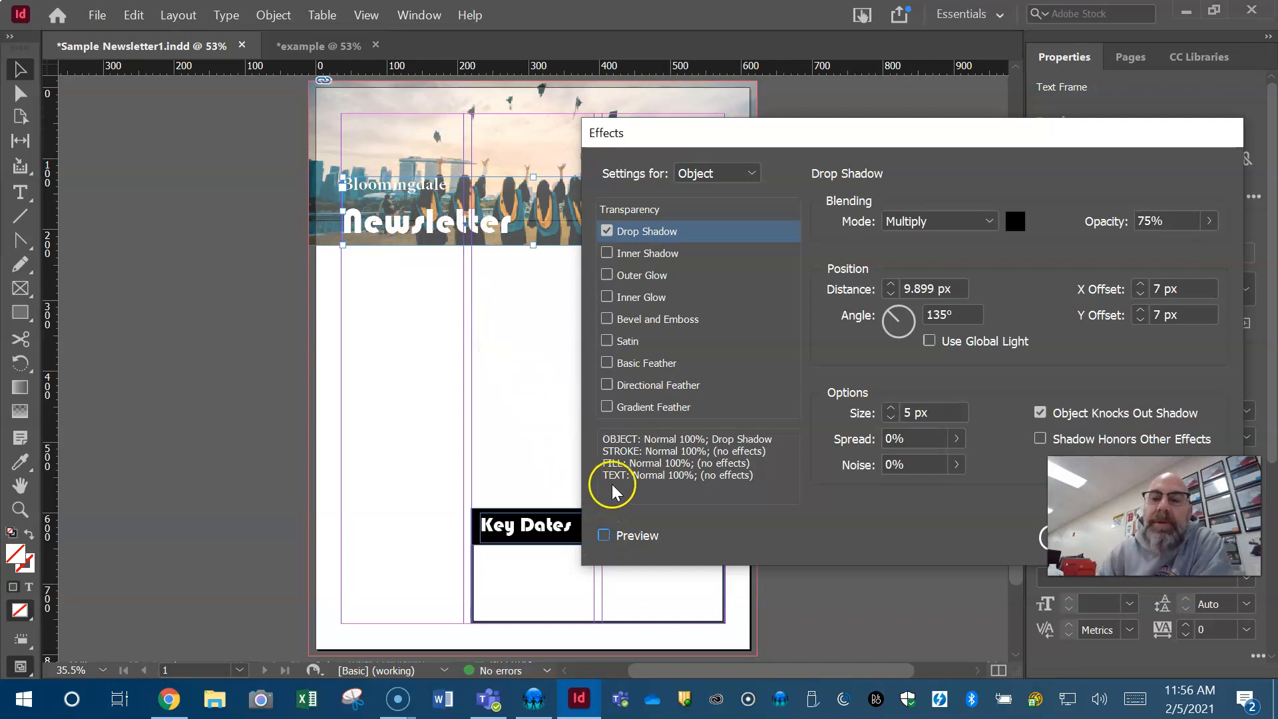
{"action": "left_click", "coordinate": [604, 535]}
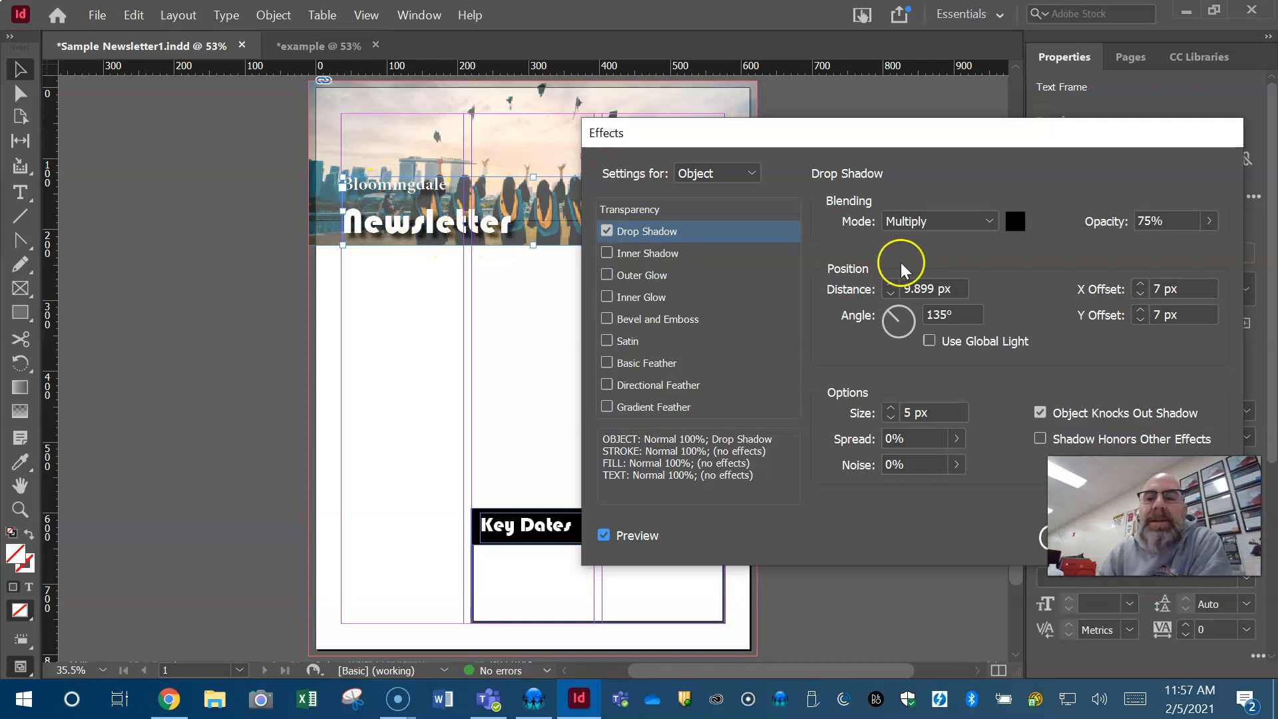
{"action": "left_click", "coordinate": [1098, 533]}
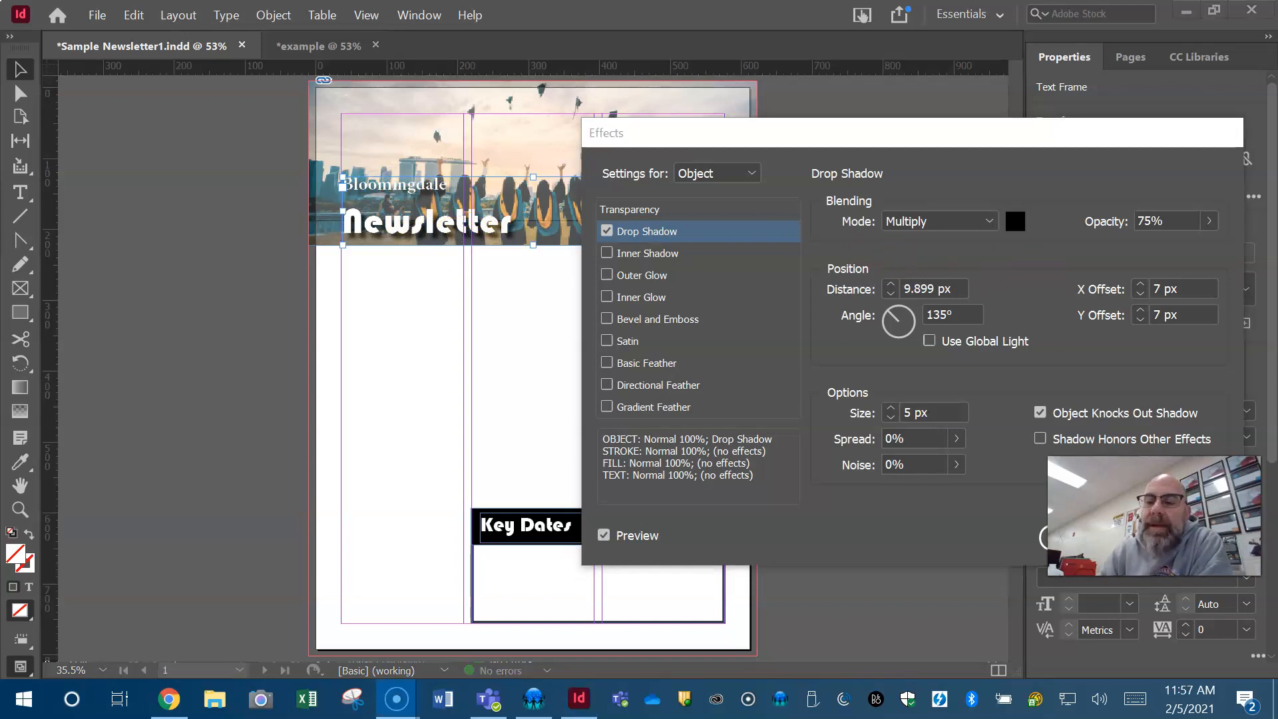
{"action": "left_click", "coordinate": [1058, 536]}
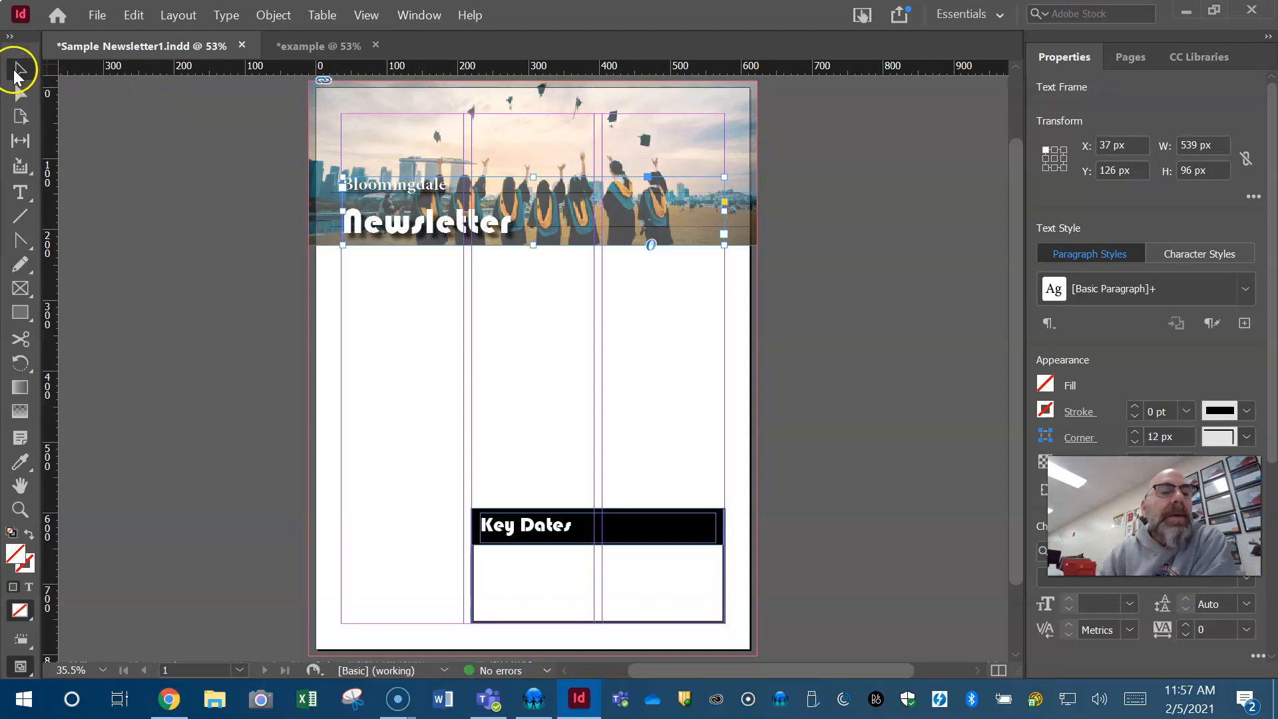
{"action": "left_click", "coordinate": [187, 225]}
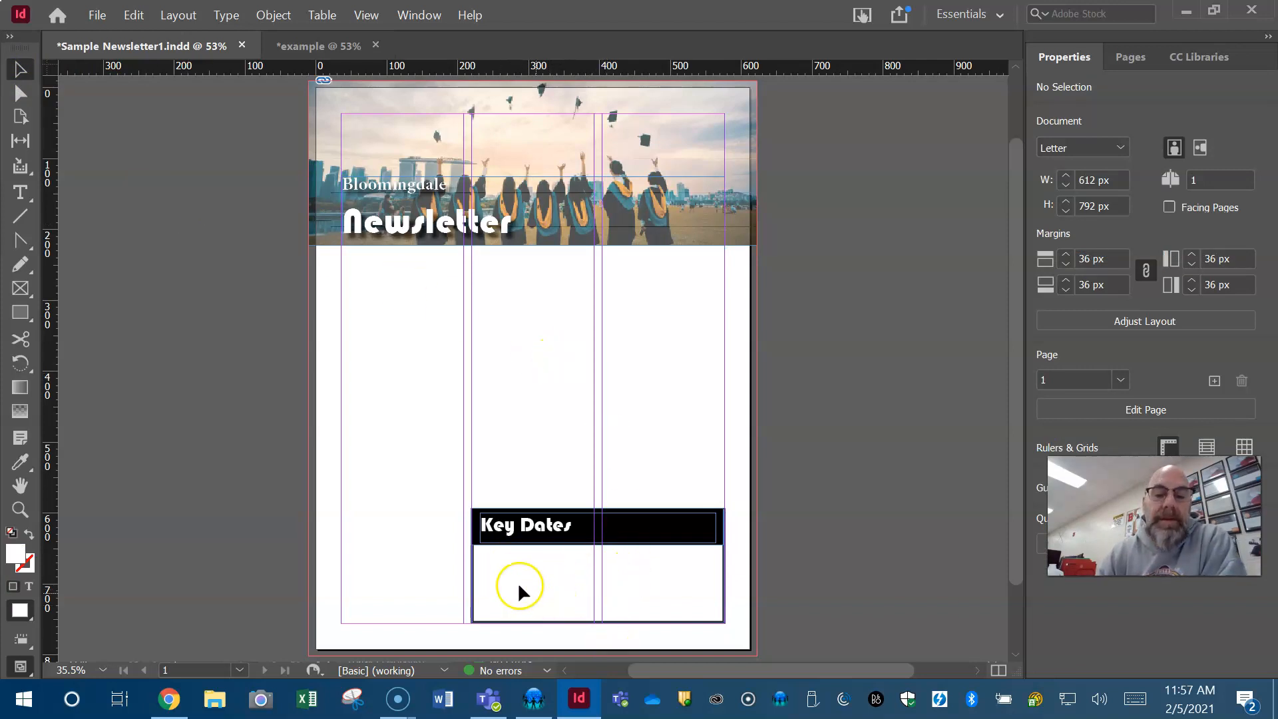
Step: Create a text frame about 338 by 102 px in the empty box beneath the Key Dates heading and fill it with placeholder text
{"action": "left_click", "coordinate": [20, 192]}
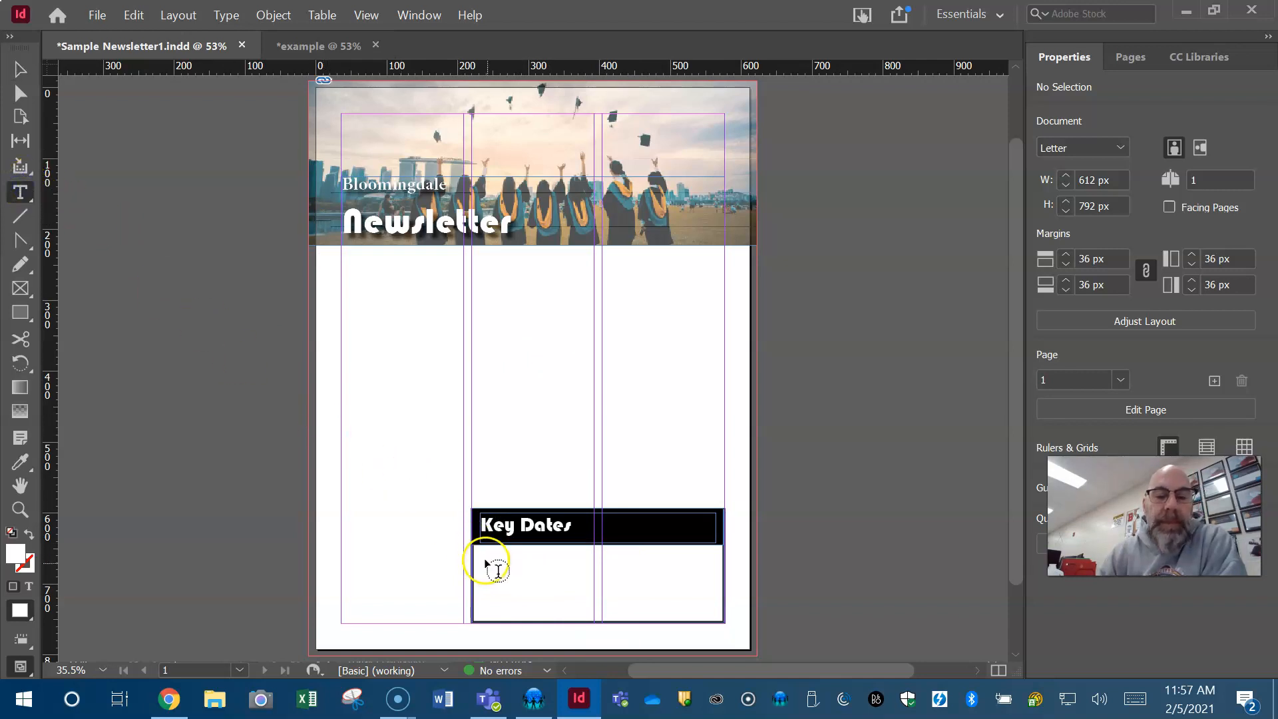
{"action": "left_click_drag", "start_coordinate": [477, 546], "coordinate": [716, 613]}
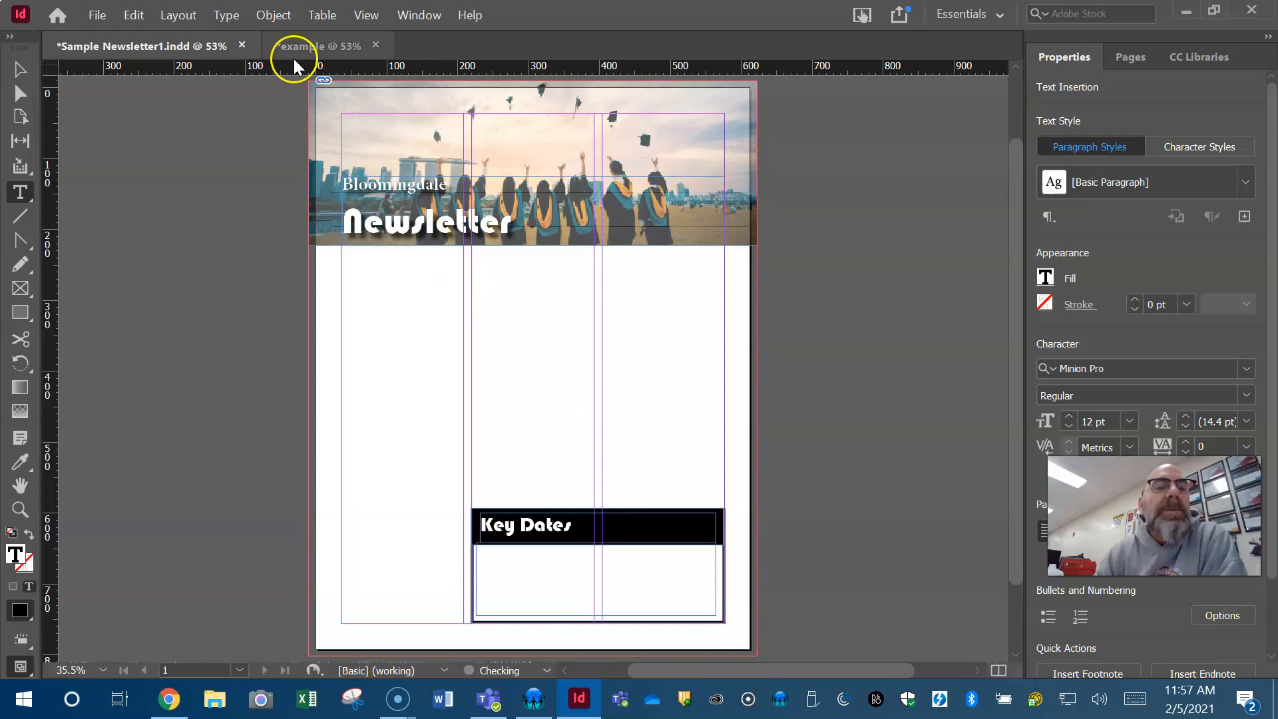
{"action": "left_click", "coordinate": [227, 16]}
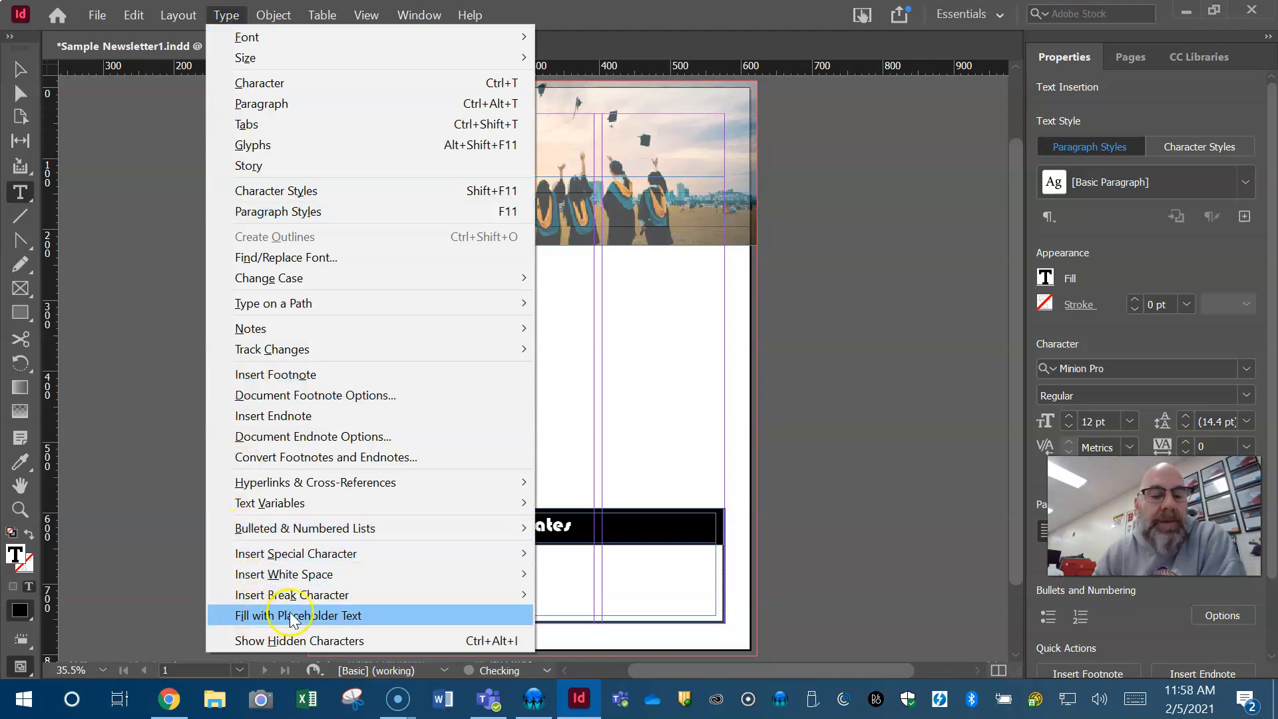
{"action": "left_click", "coordinate": [331, 619]}
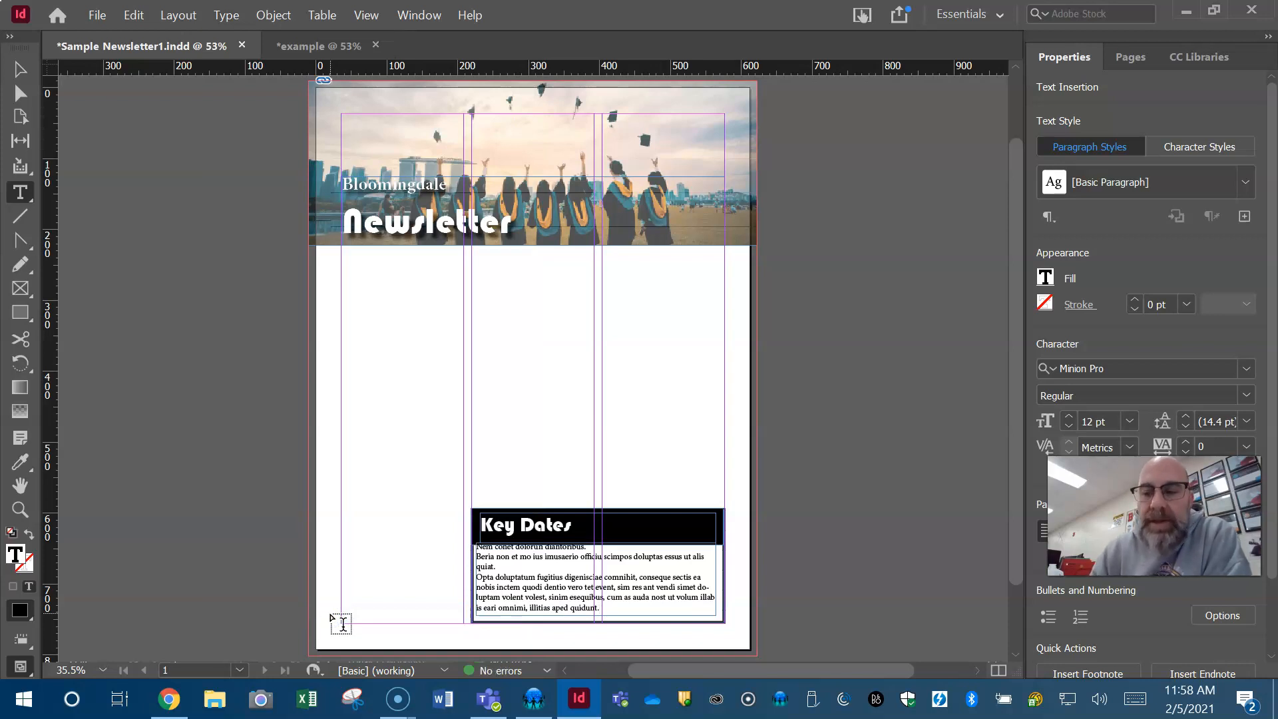
Step: Check the Key Dates section in the example document, and nudge the placeholder text frame down 5 px to Y 647 px
{"action": "left_click", "coordinate": [315, 47]}
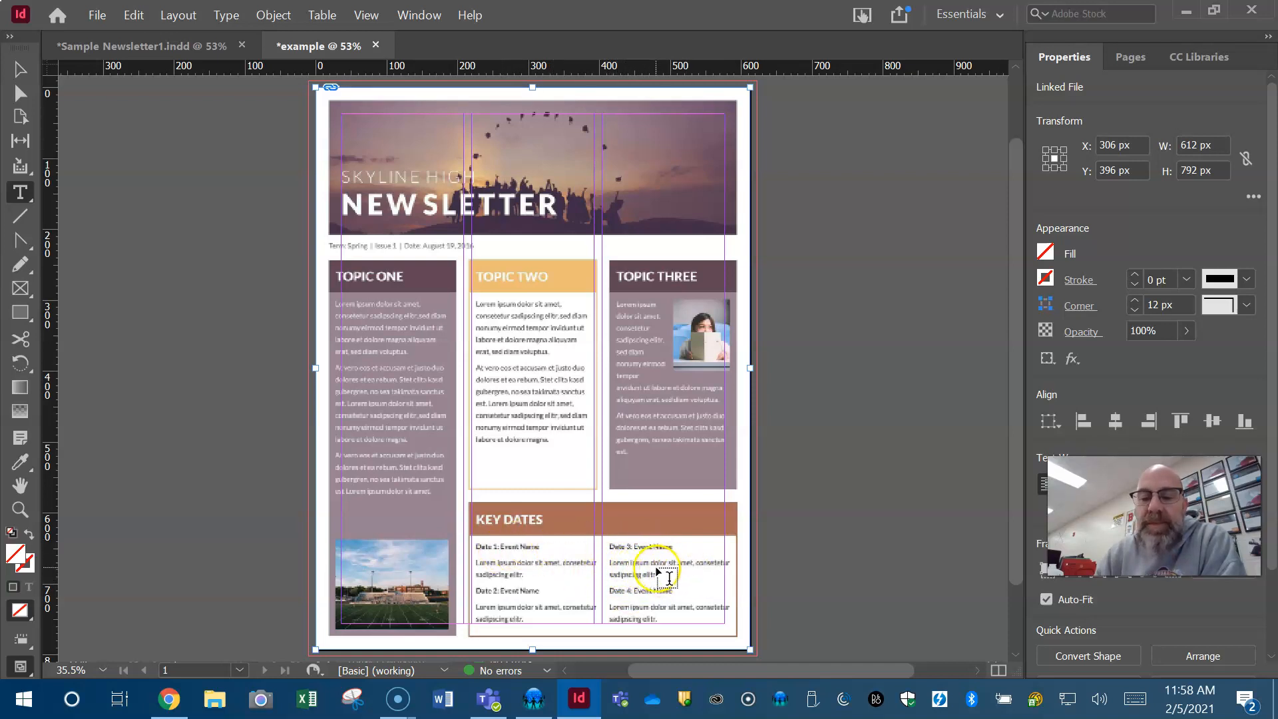
{"action": "left_click", "coordinate": [206, 48]}
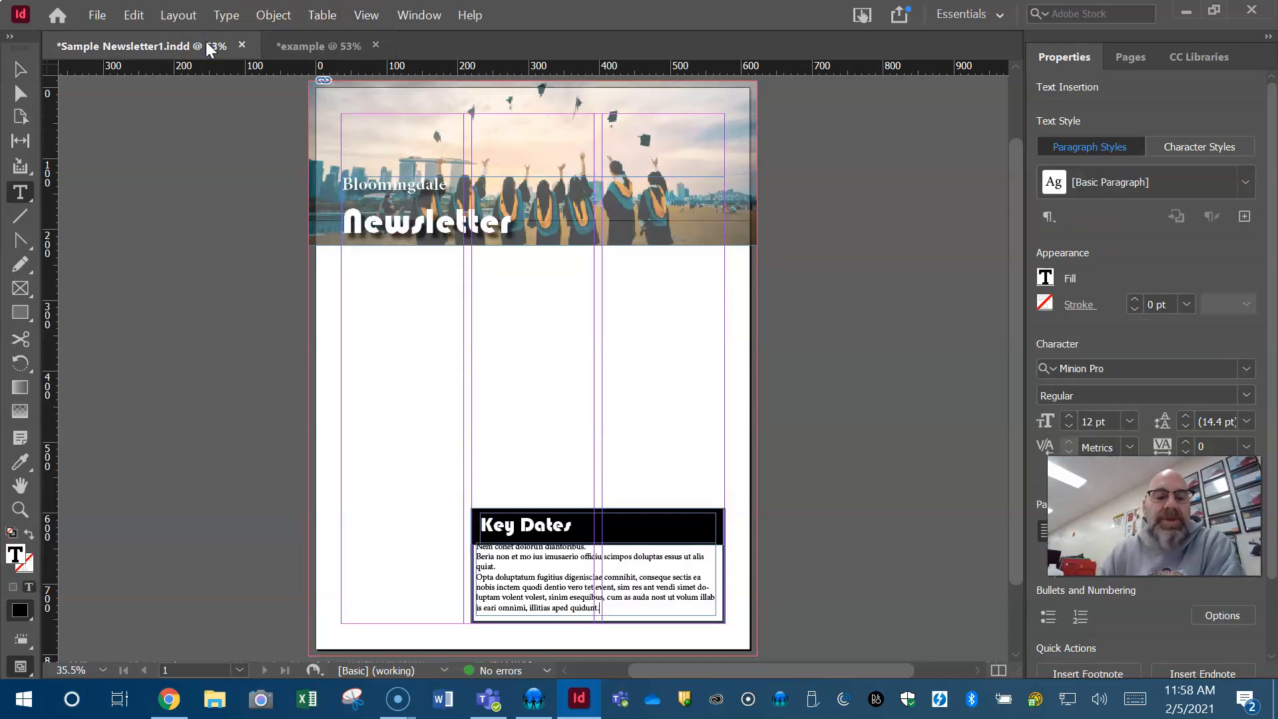
{"action": "left_click", "coordinate": [20, 70]}
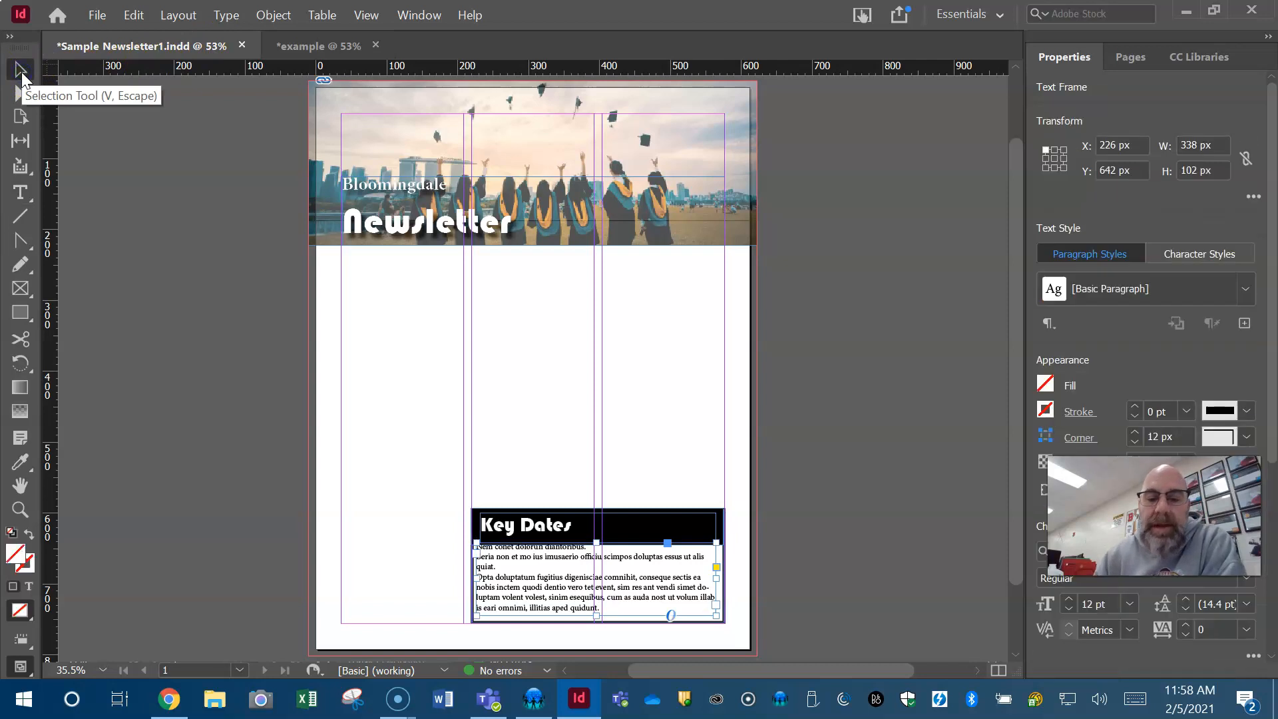
{"action": "key", "text": "Down"}
{"action": "key", "text": "Down"}
{"action": "key", "text": "Down"}
{"action": "key", "text": "Down"}
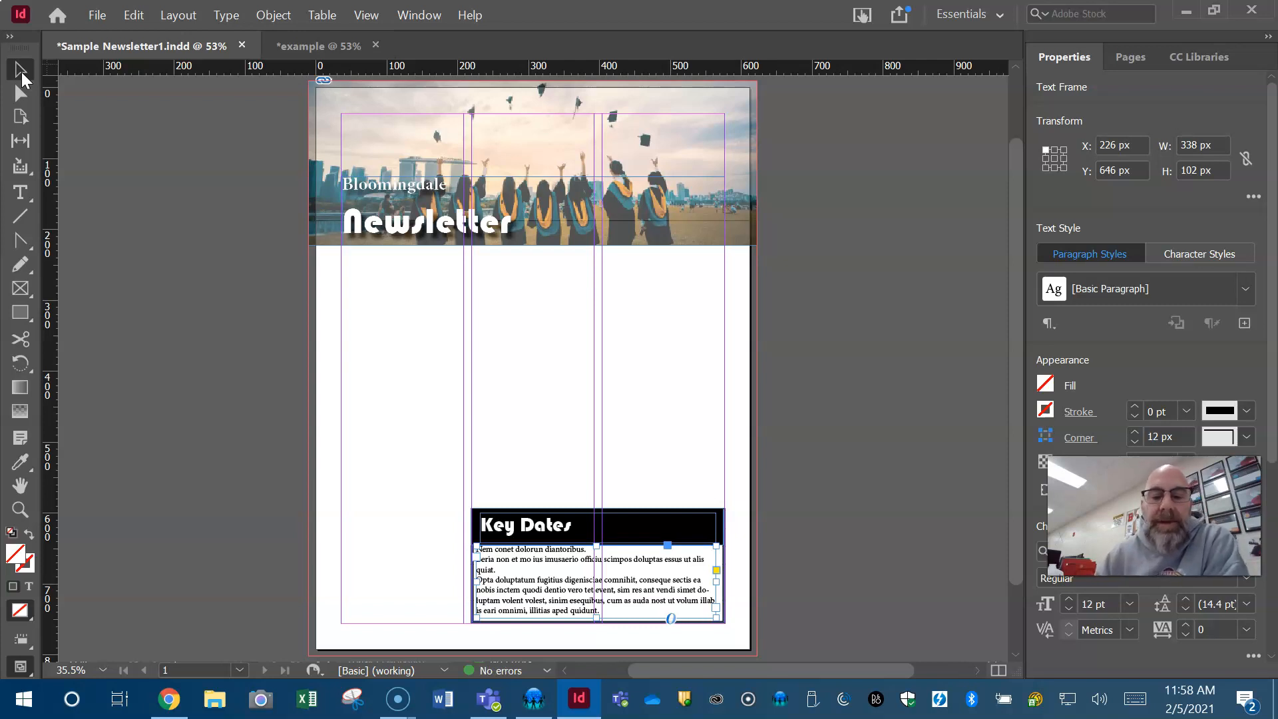
{"action": "key", "text": "Down"}
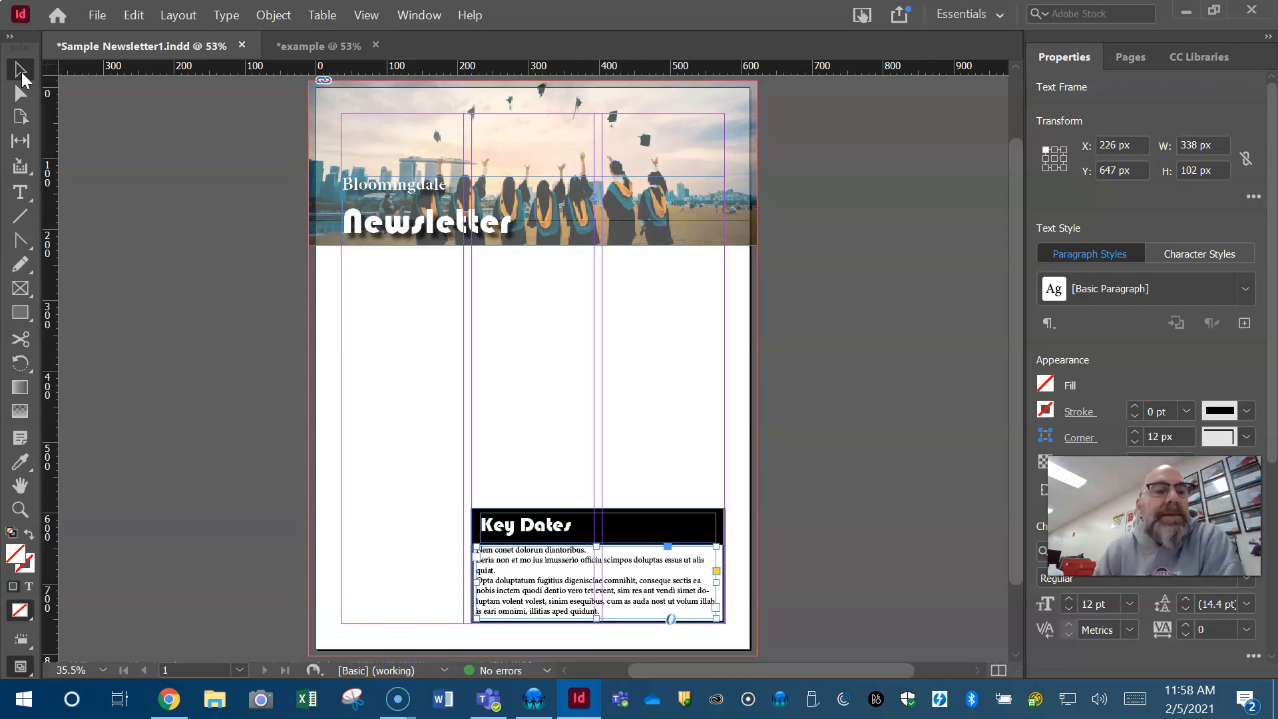
{"action": "left_click", "coordinate": [144, 158]}
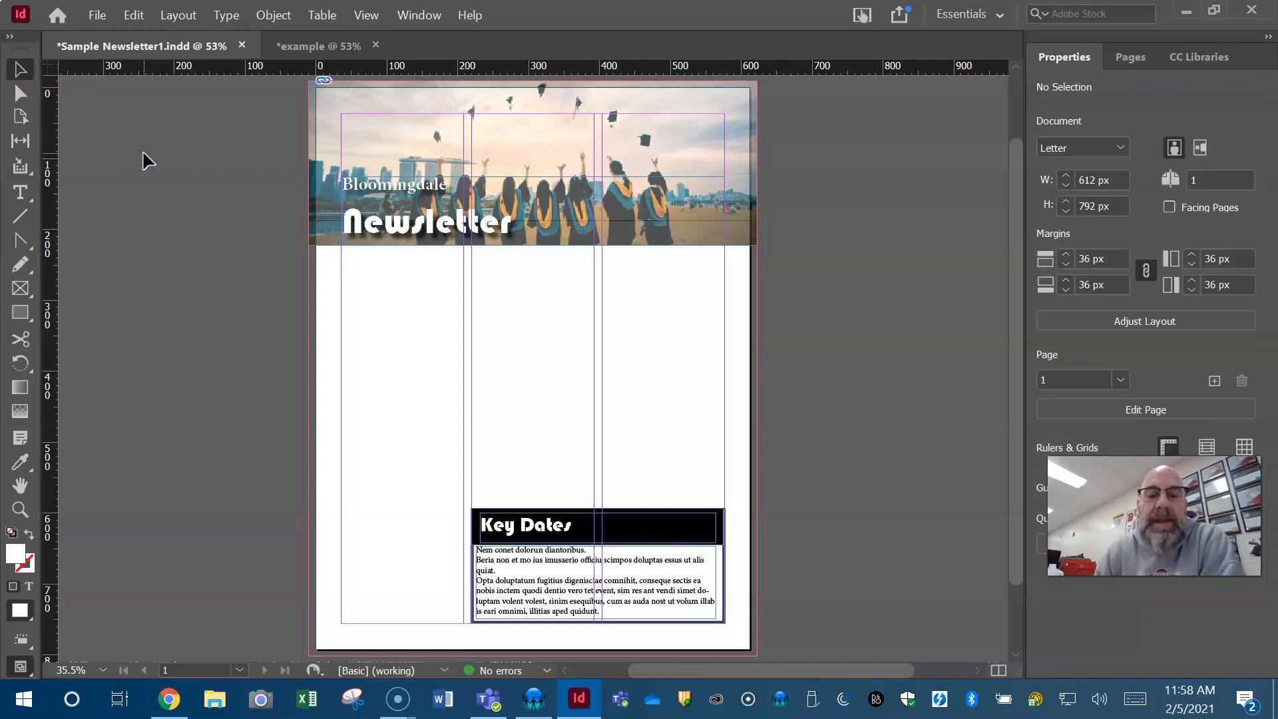
Step: Following the example's issue line, add a text frame across the first two columns just below the header photo reading "Spring Issue"
{"action": "left_click", "coordinate": [313, 45]}
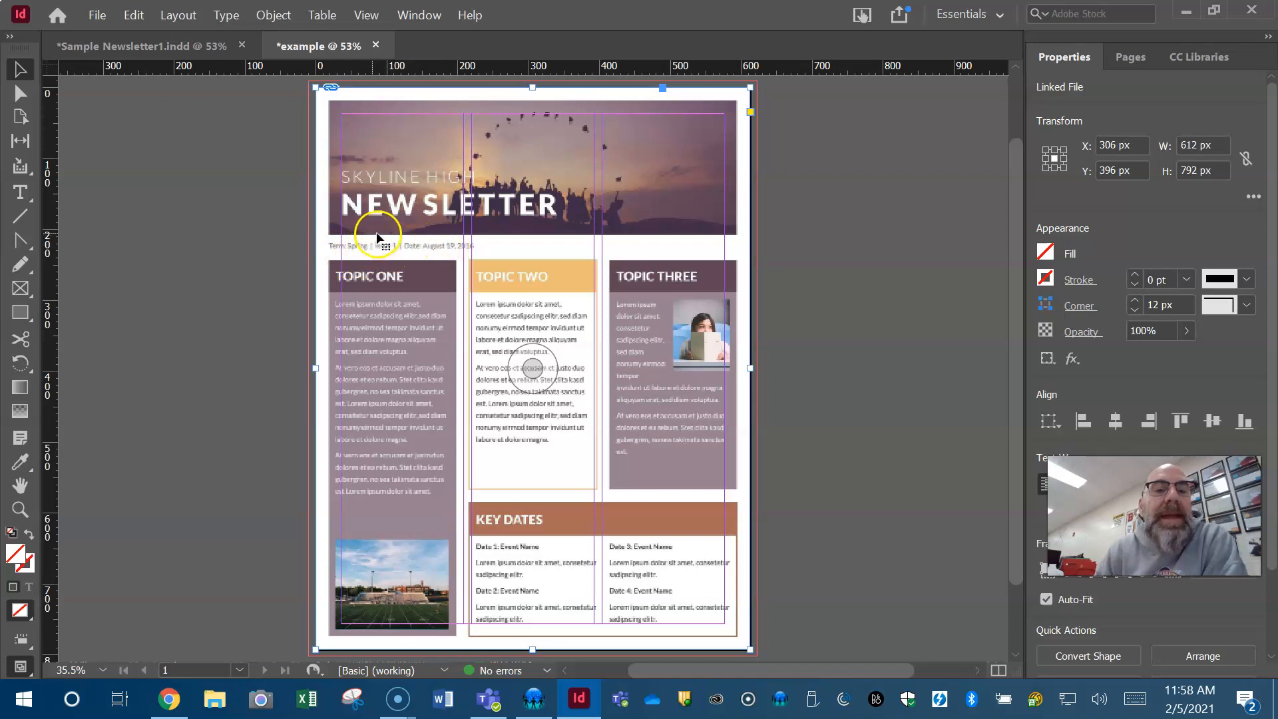
{"action": "left_click", "coordinate": [185, 46]}
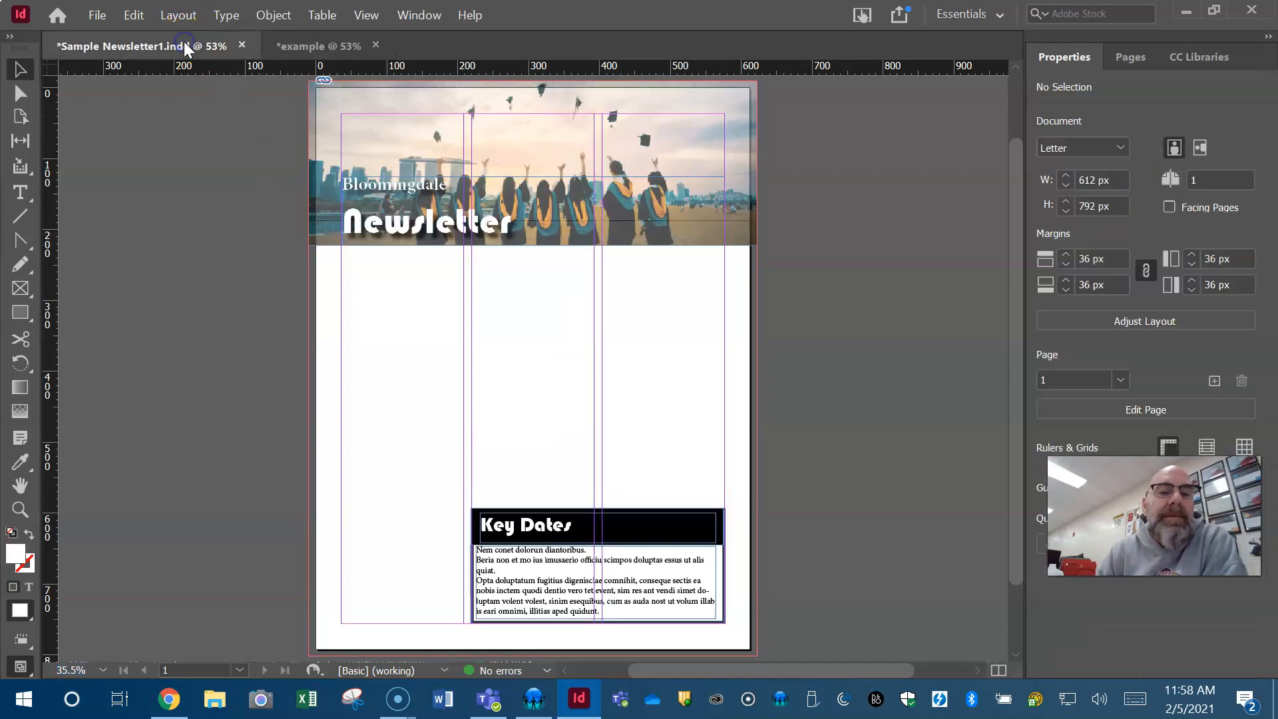
{"action": "left_click", "coordinate": [20, 193]}
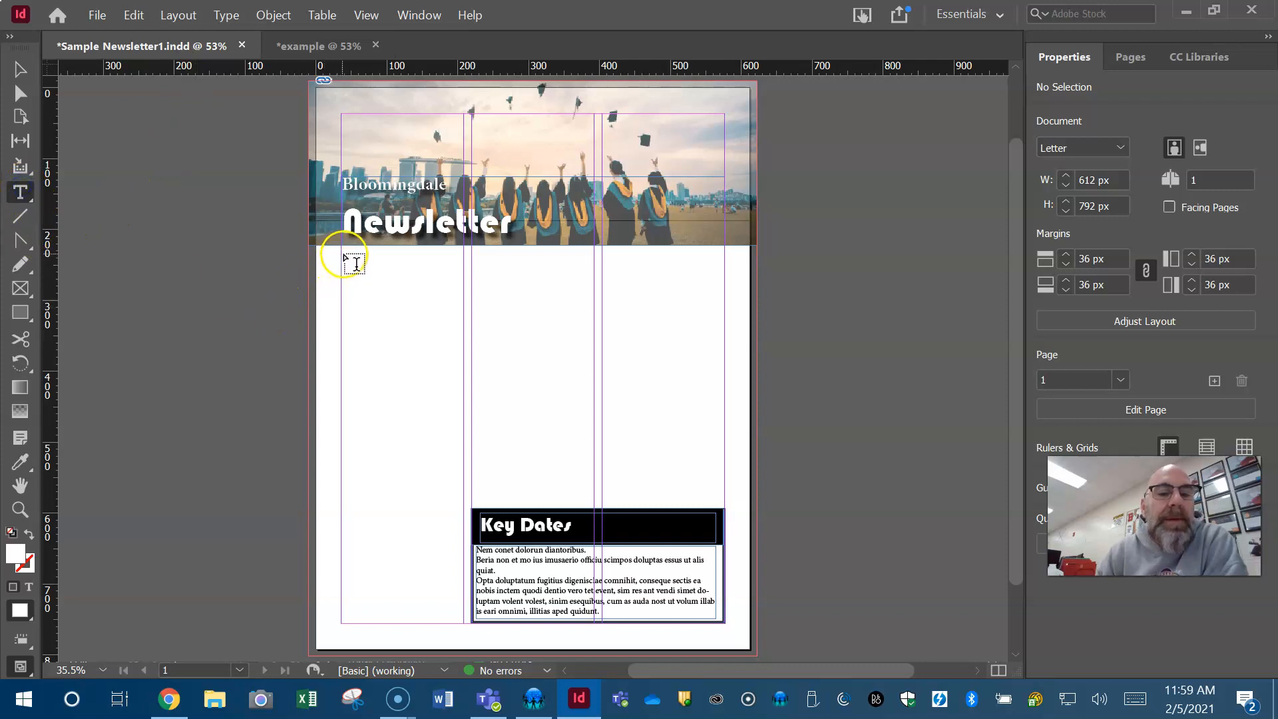
{"action": "left_click_drag", "start_coordinate": [342, 247], "coordinate": [593, 270]}
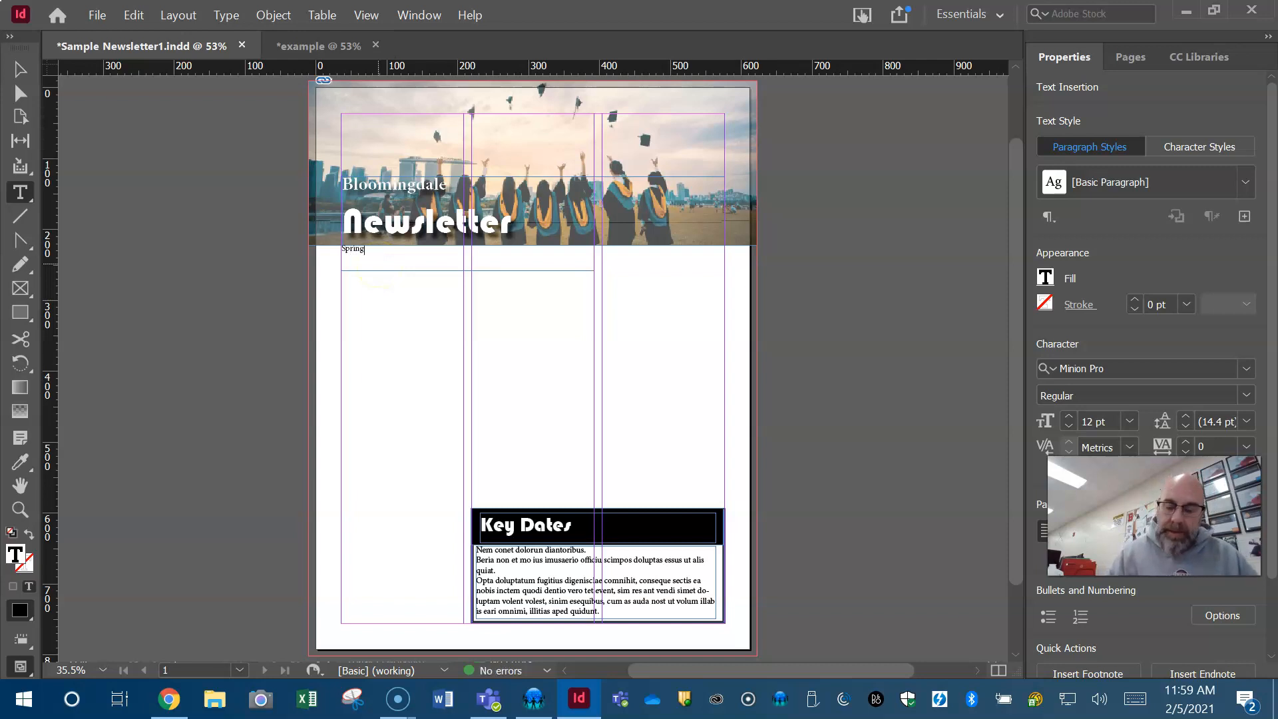
{"action": "type", "text": "Spring Issue"}
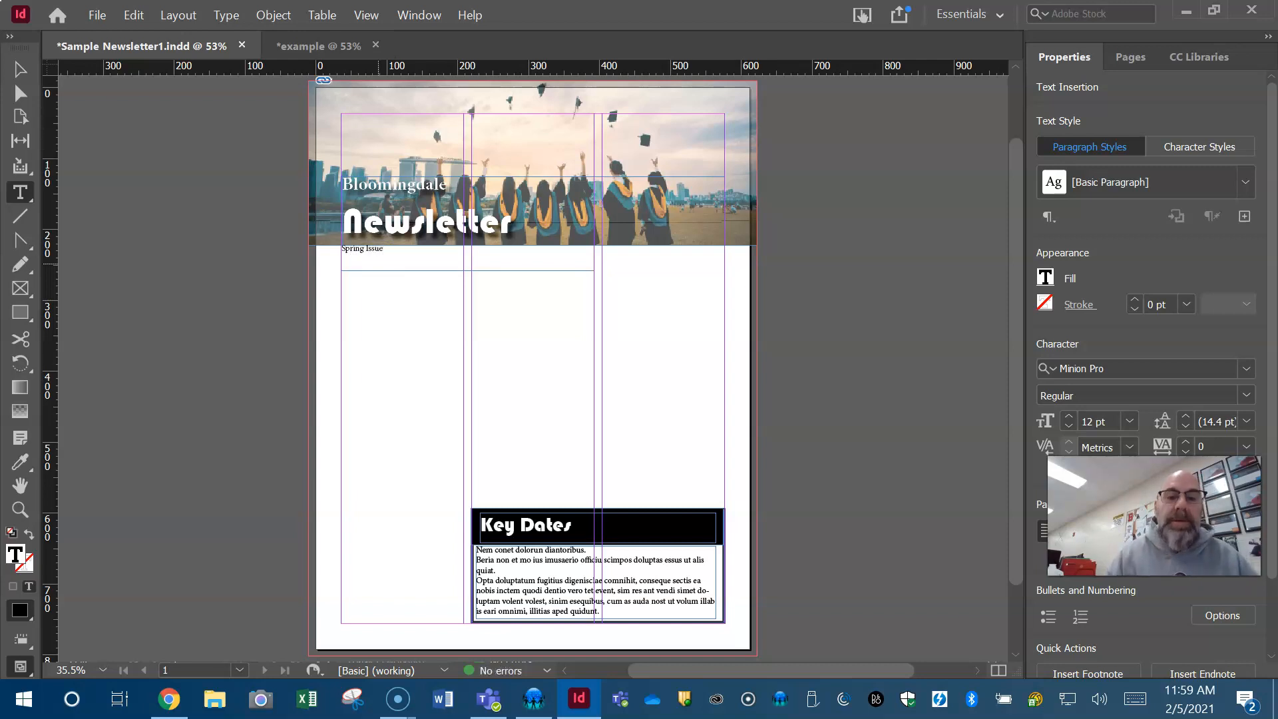
Step: Complete the issue line as "Spring Issue, Volume 1, 2021" and set the whole line in Minion Pro Bold at 14 pt
{"action": "type", "text": ", Volume 1"}
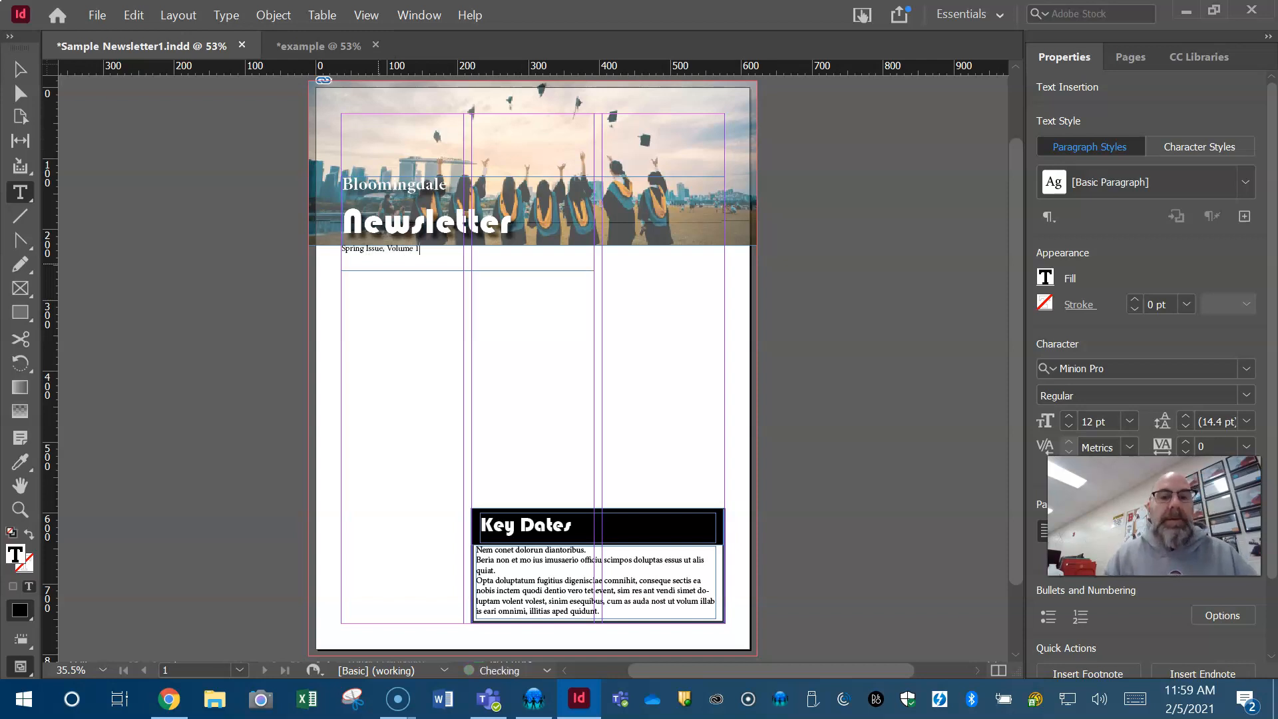
{"action": "type", "text": ", 2021"}
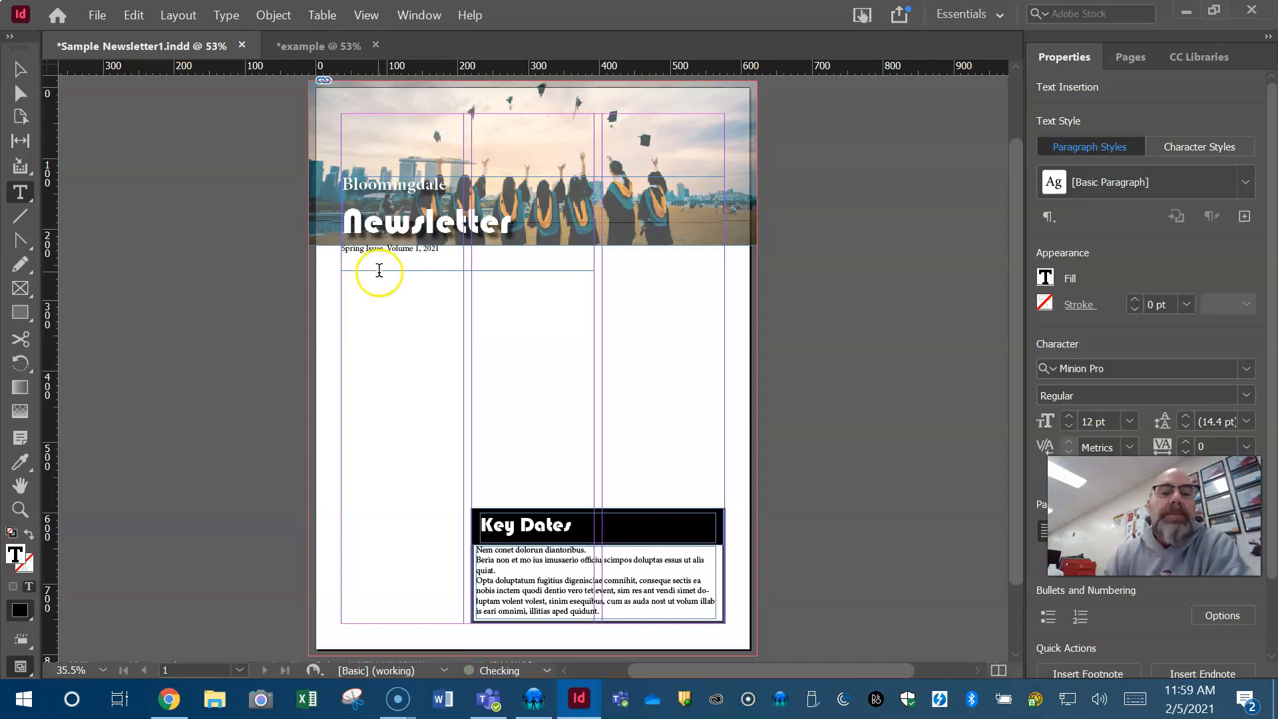
{"action": "triple_click", "coordinate": [402, 249]}
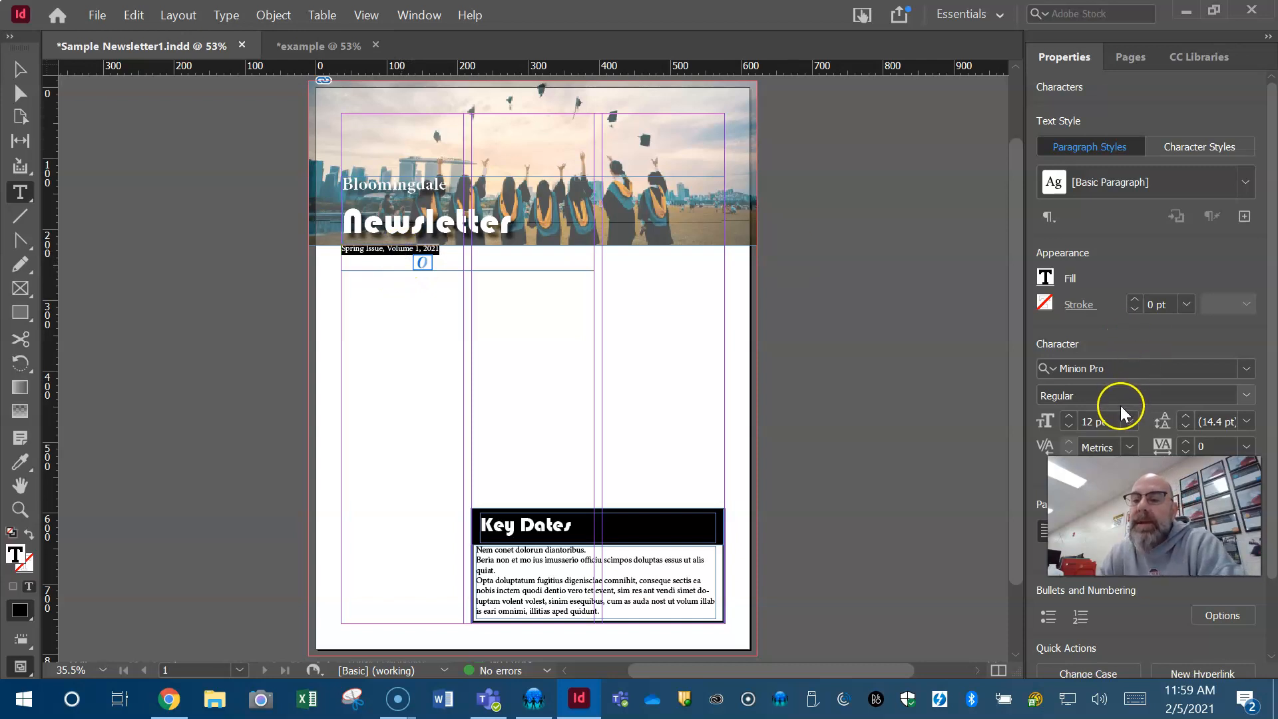
{"action": "left_click", "coordinate": [1070, 413]}
{"action": "left_click", "coordinate": [1070, 414]}
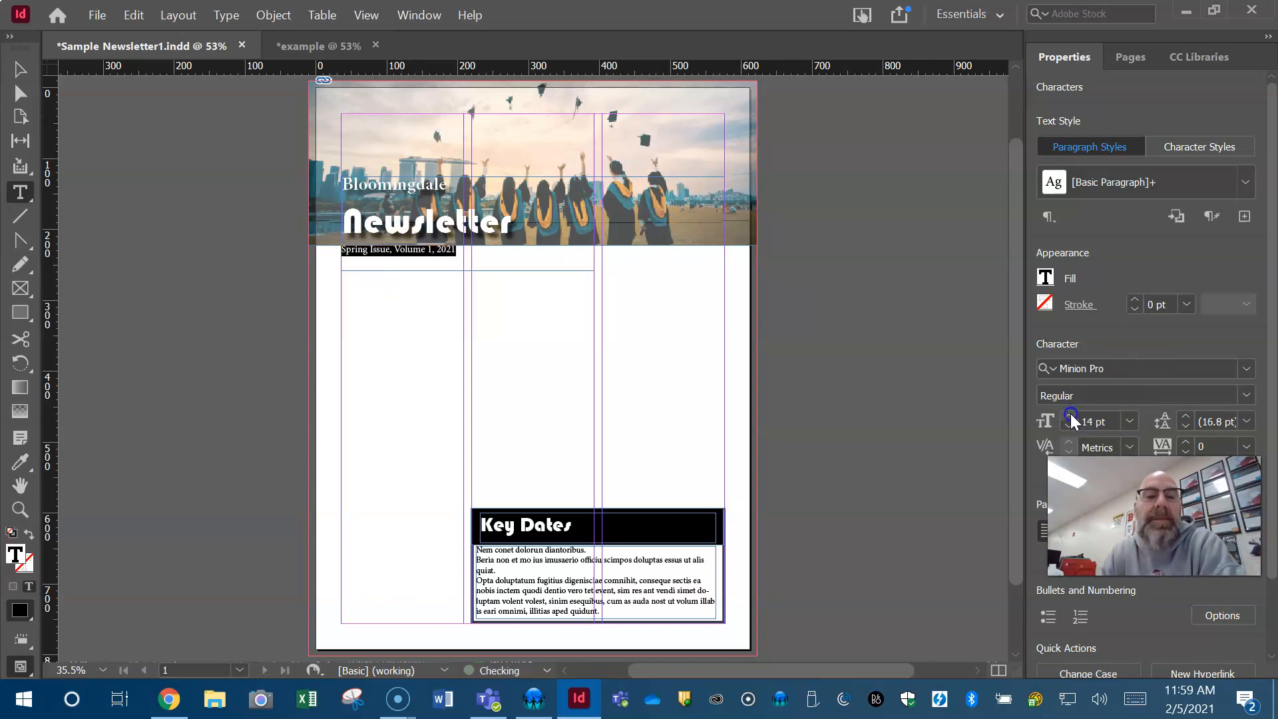
{"action": "left_click", "coordinate": [1246, 396]}
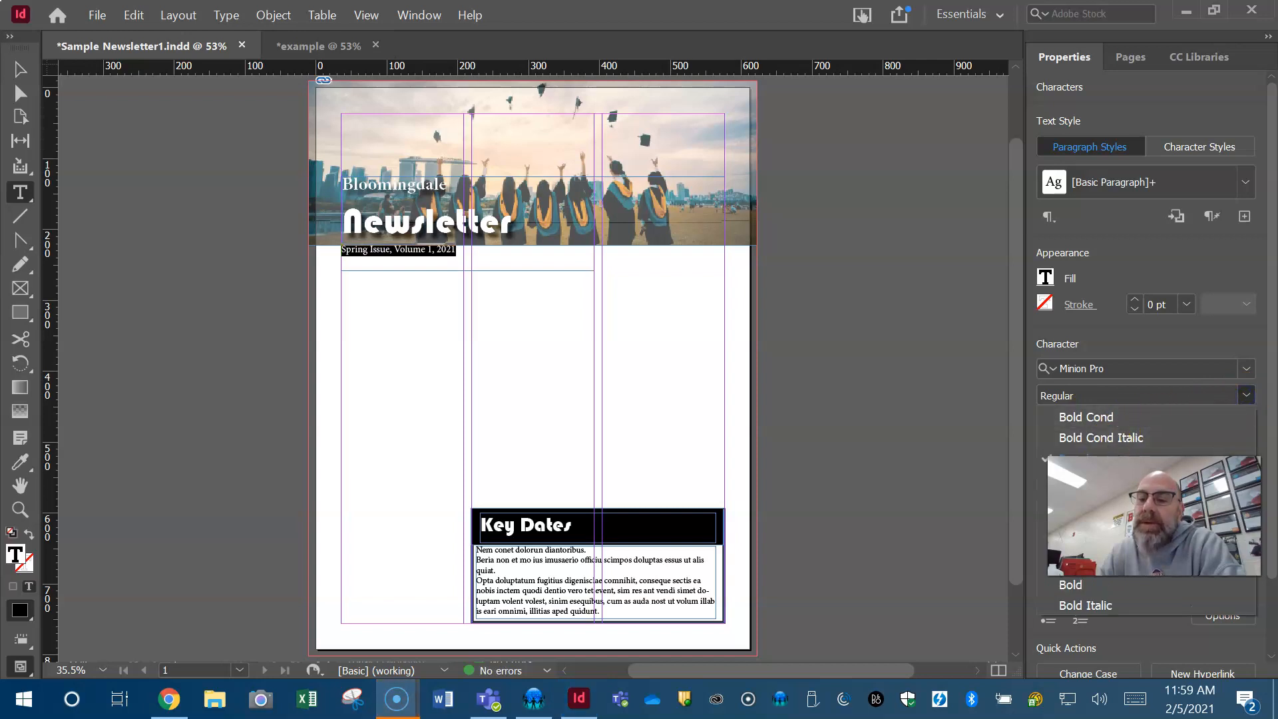
{"action": "left_click", "coordinate": [1074, 585]}
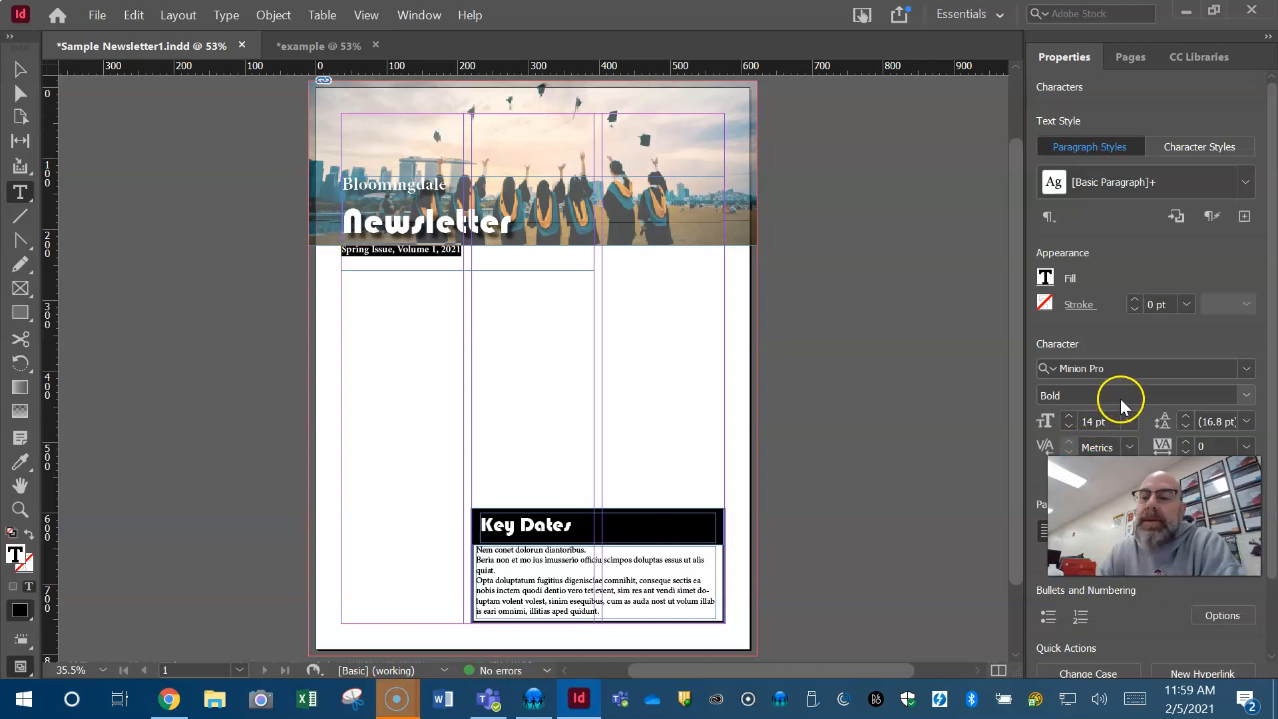
{"action": "left_click", "coordinate": [1069, 416]}
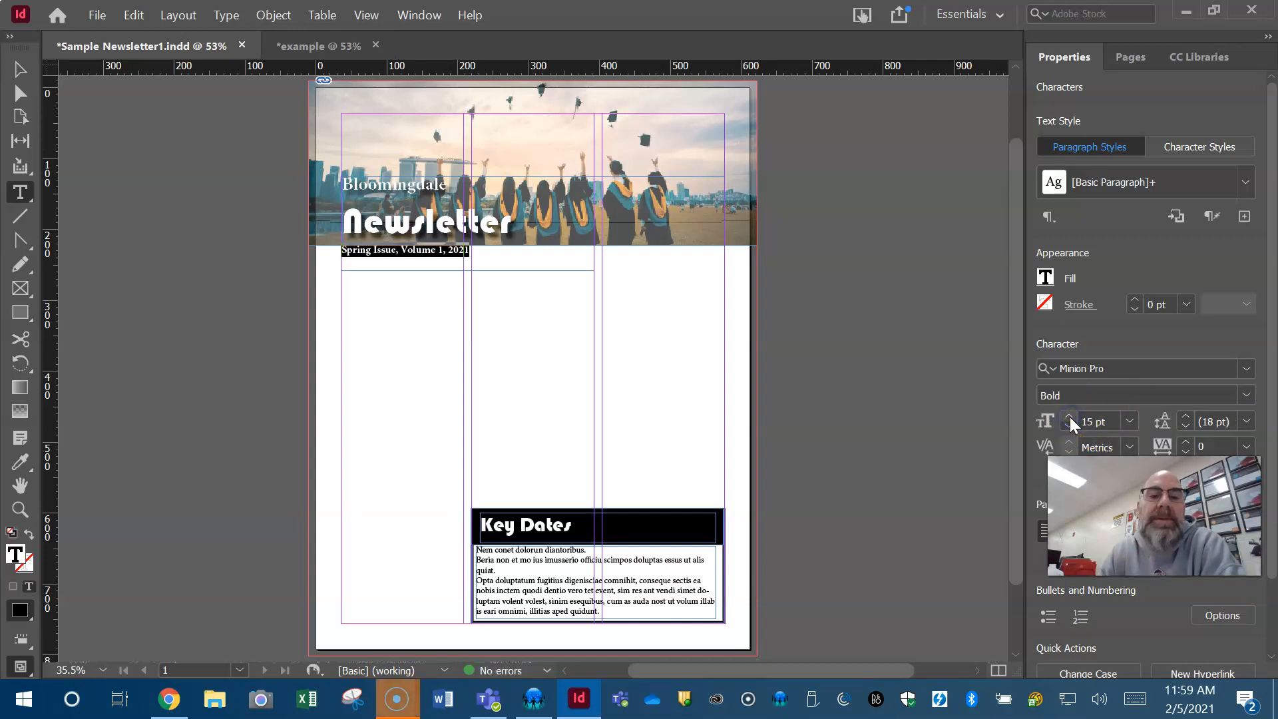
{"action": "left_click", "coordinate": [1065, 427]}
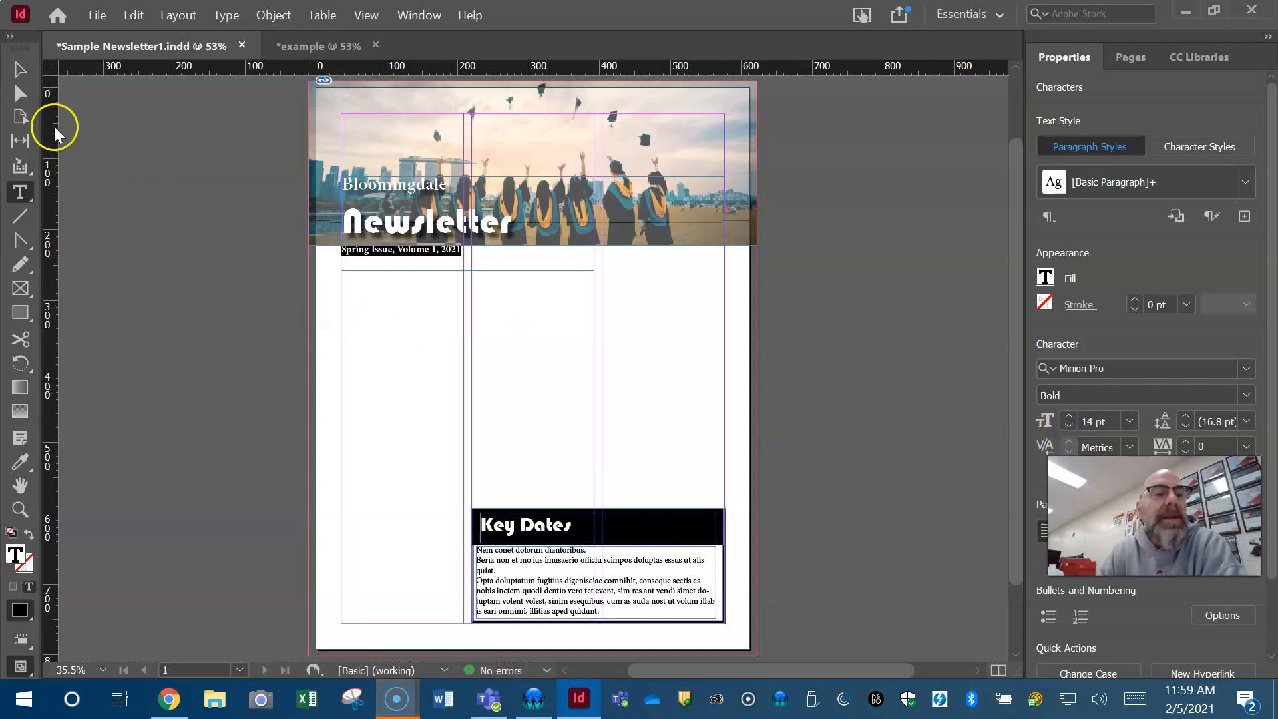
Step: Shrink the issue line's text frame to about 172 by 24 px within the first column and nudge it down to Y 232 px
{"action": "left_click", "coordinate": [20, 69]}
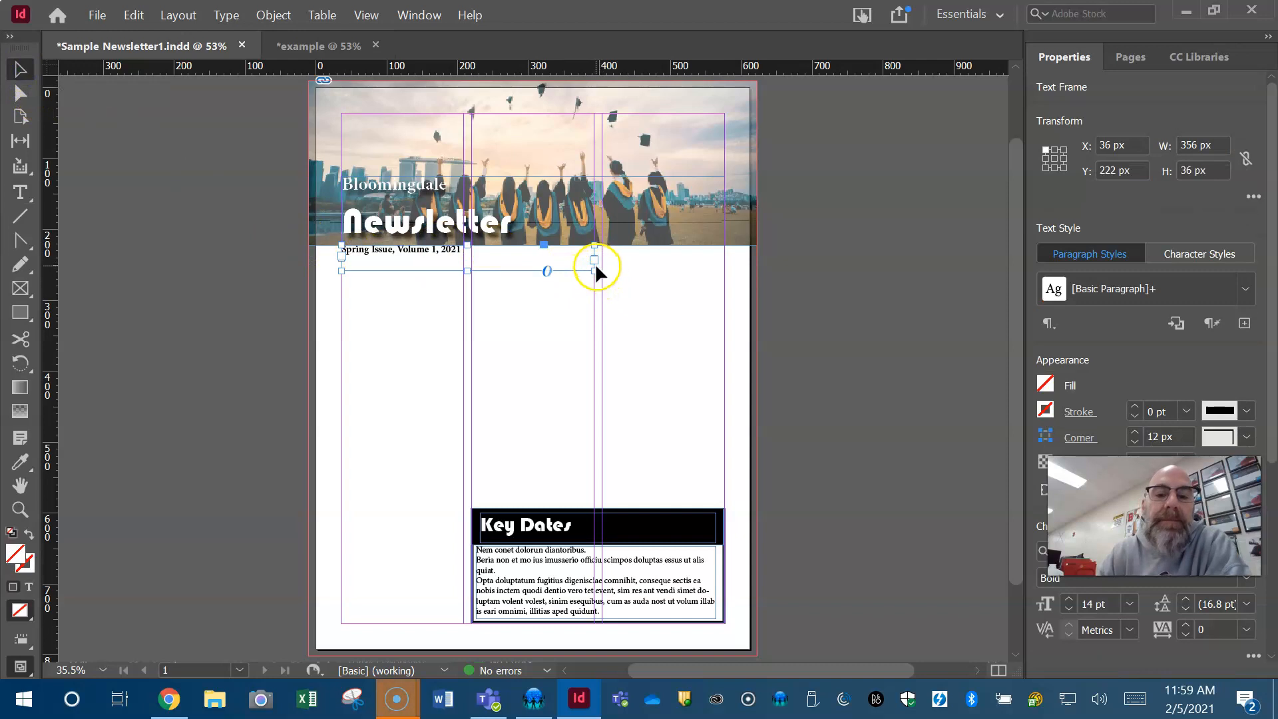
{"action": "left_click_drag", "start_coordinate": [595, 270], "coordinate": [465, 263]}
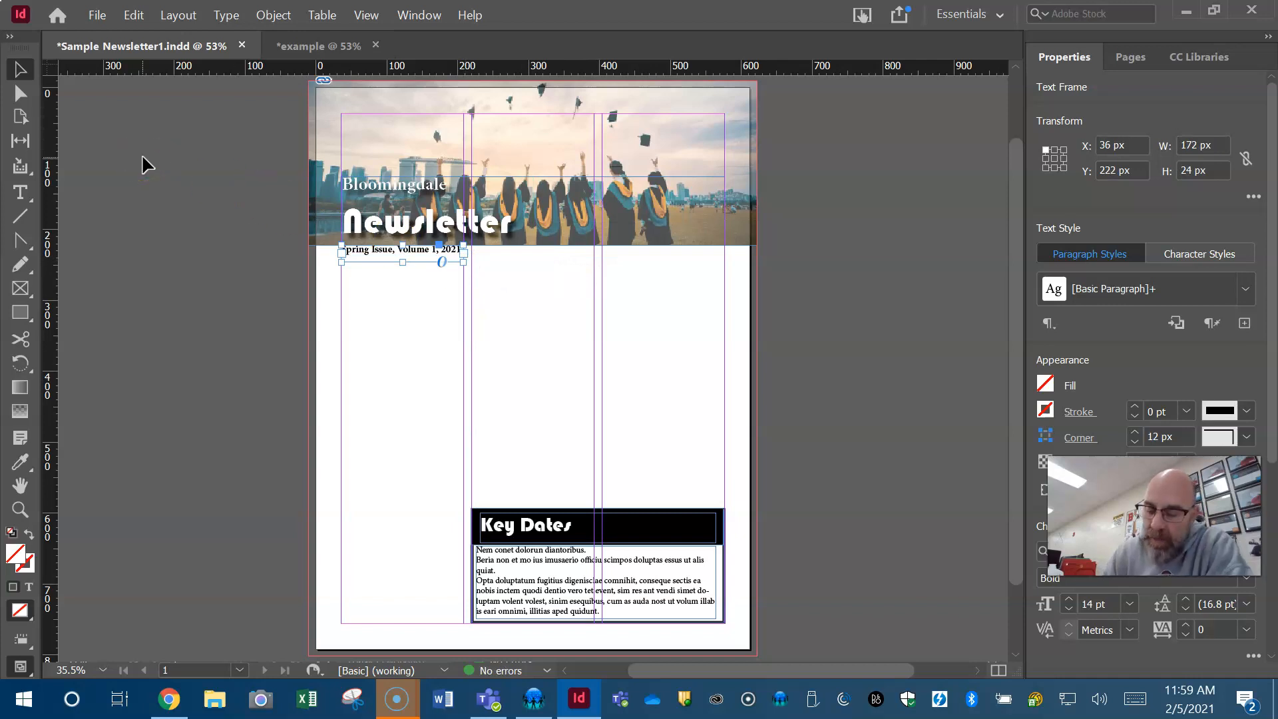
{"action": "key", "text": "Down"}
{"action": "key", "text": "Down"}
{"action": "key", "text": "Down"}
{"action": "key", "text": "Down"}
{"action": "key", "text": "Down"}
{"action": "key", "text": "Down"}
{"action": "key", "text": "Down"}
{"action": "key", "text": "Down"}
{"action": "key", "text": "Down"}
{"action": "key", "text": "Down"}
{"action": "key", "text": "Down"}
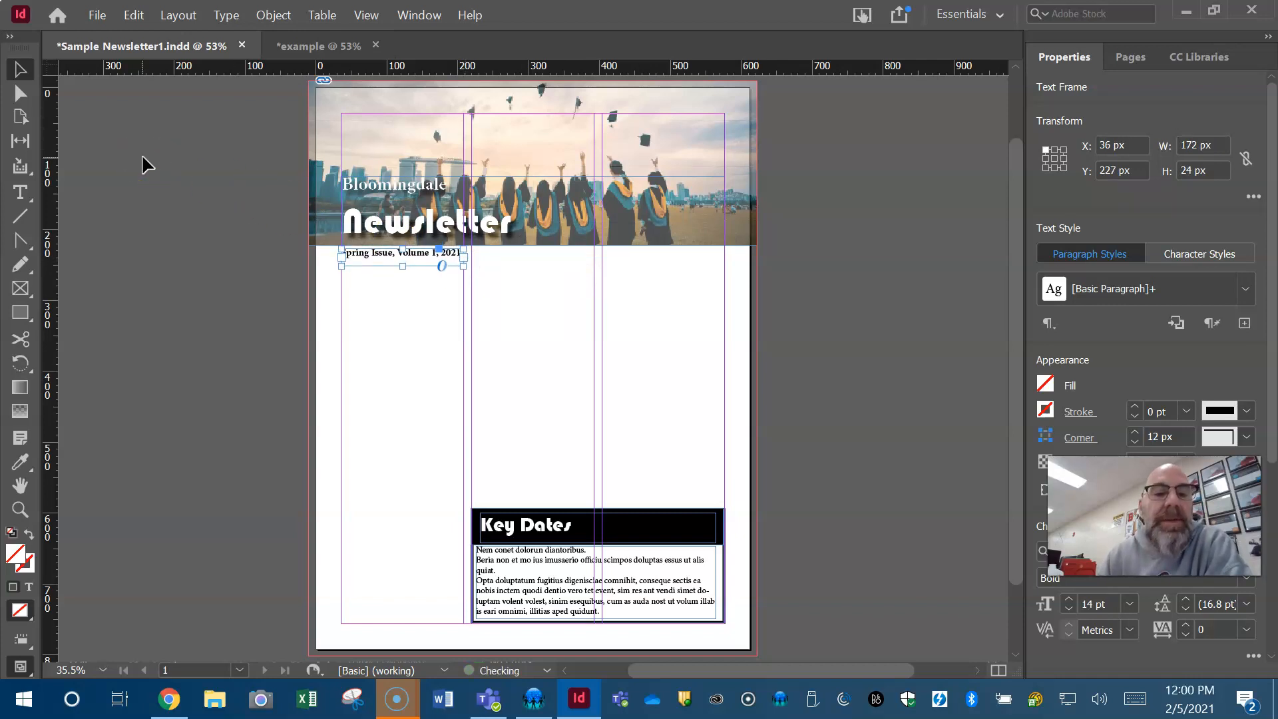
{"action": "key", "text": "Up"}
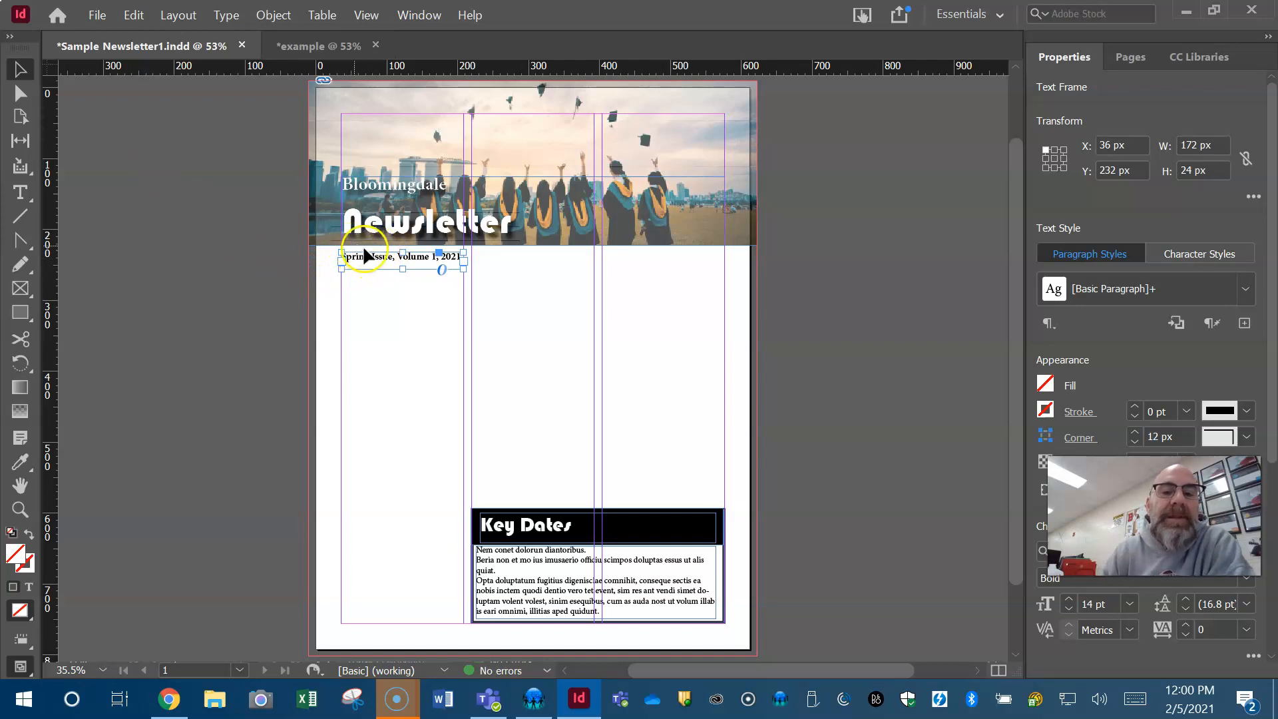
{"action": "left_click", "coordinate": [250, 239]}
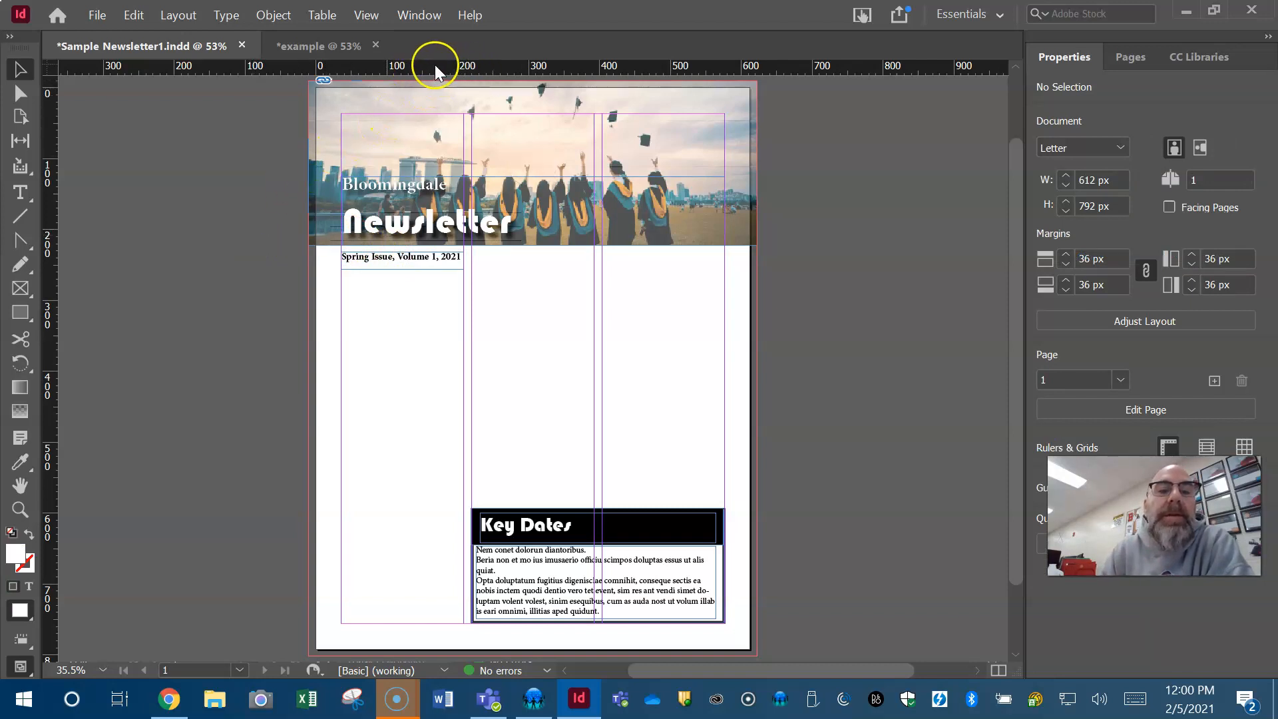
Step: Hide the rulers and show them again
{"action": "left_click", "coordinate": [368, 15]}
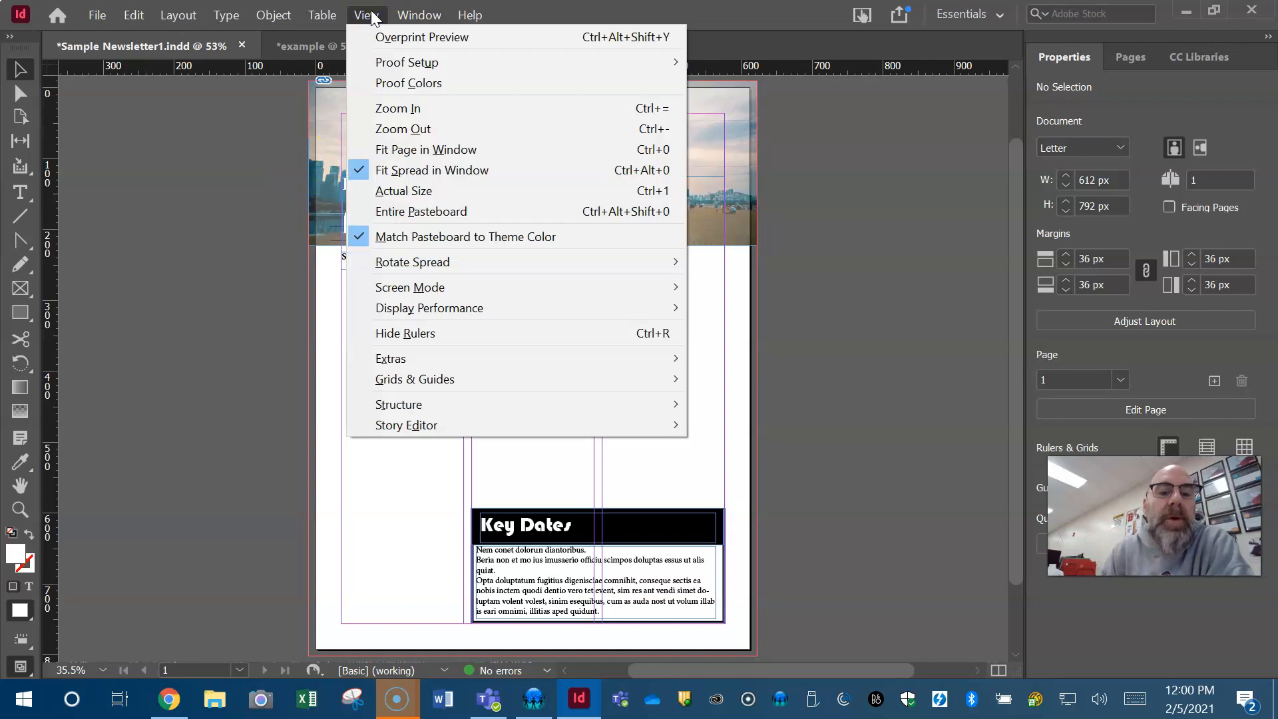
{"action": "left_click", "coordinate": [407, 333]}
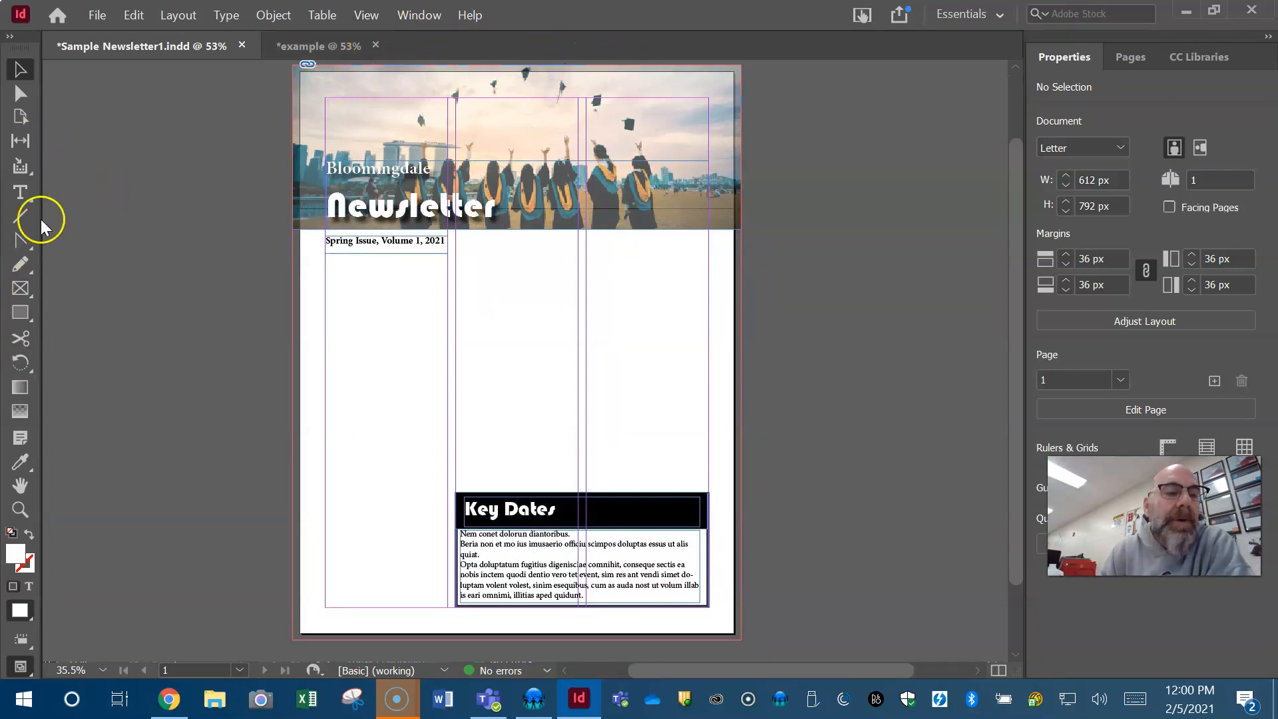
{"action": "left_click", "coordinate": [365, 15]}
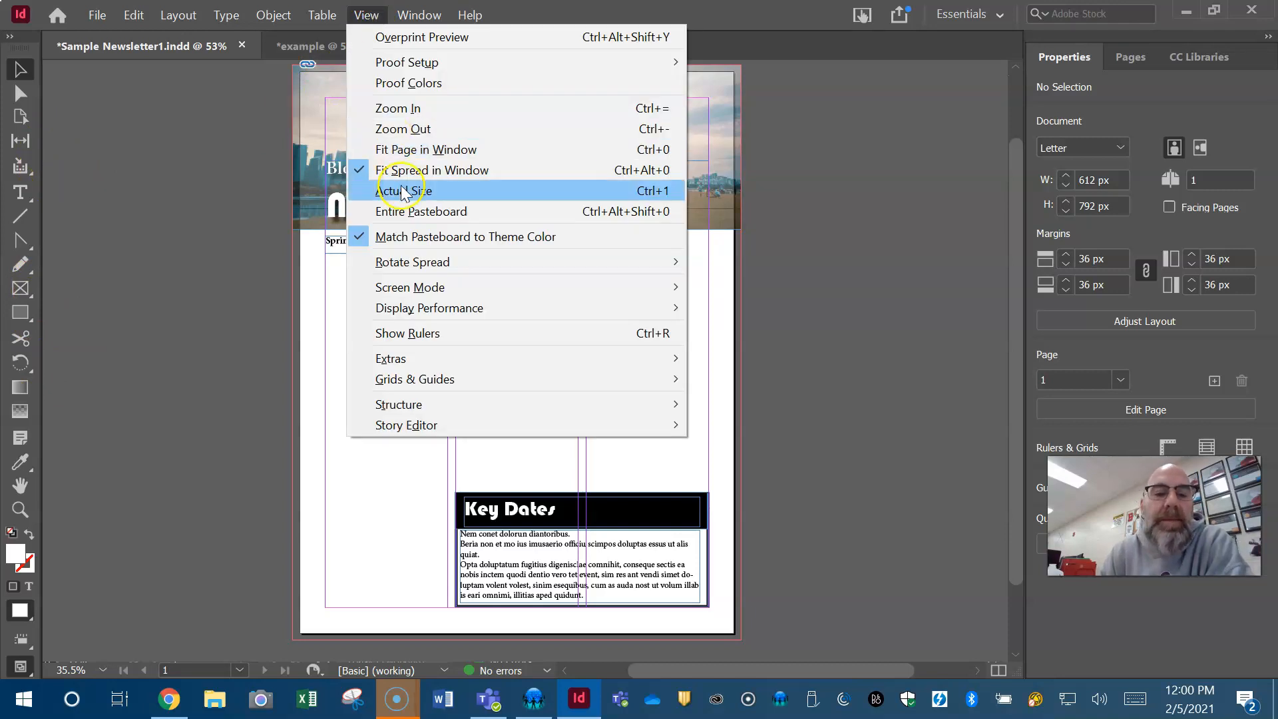
{"action": "left_click", "coordinate": [406, 331]}
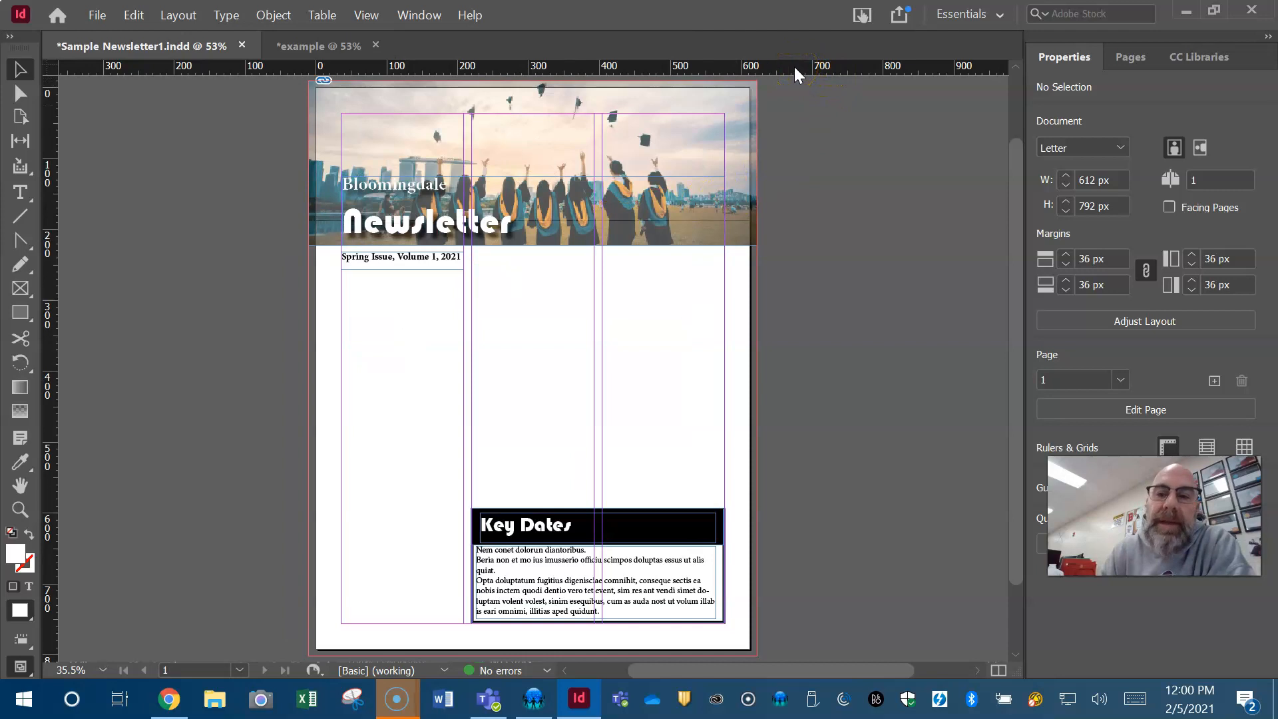
Step: Place a horizontal ruler guide at Y 256 px just below the issue line, and check the topic columns in the example document
{"action": "left_click_drag", "start_coordinate": [794, 67], "coordinate": [802, 272]}
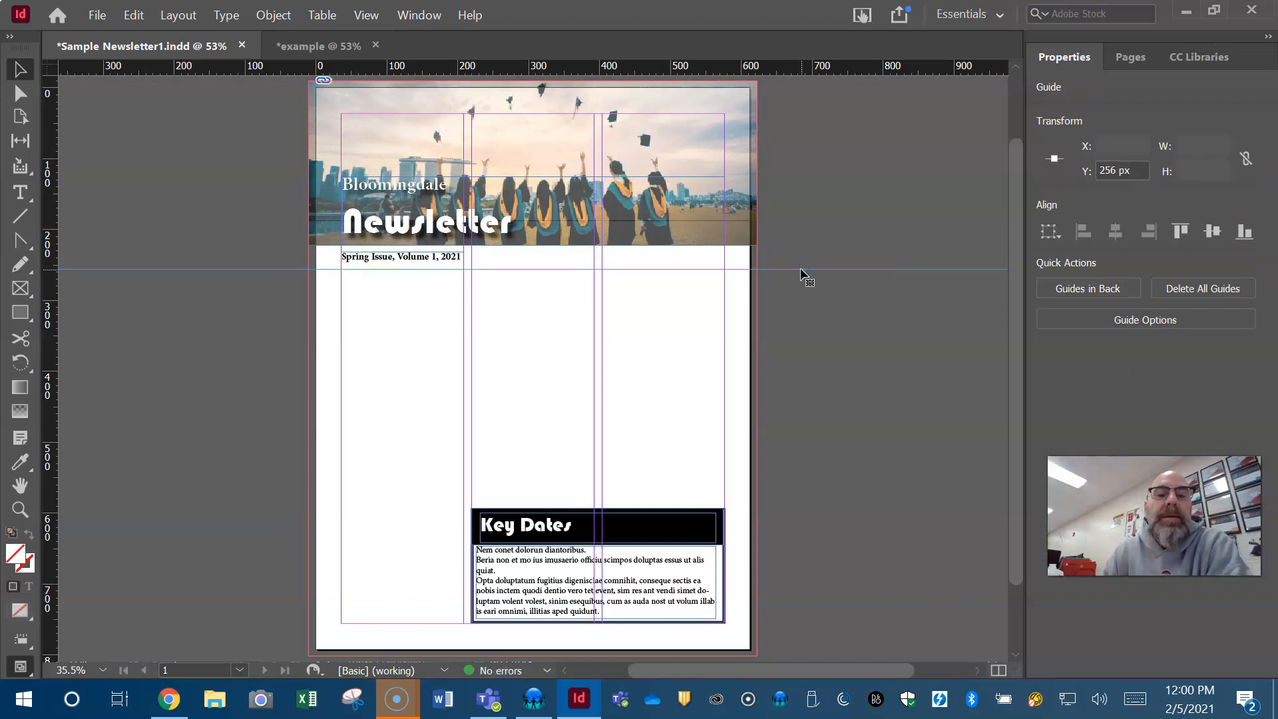
{"action": "left_click", "coordinate": [319, 46]}
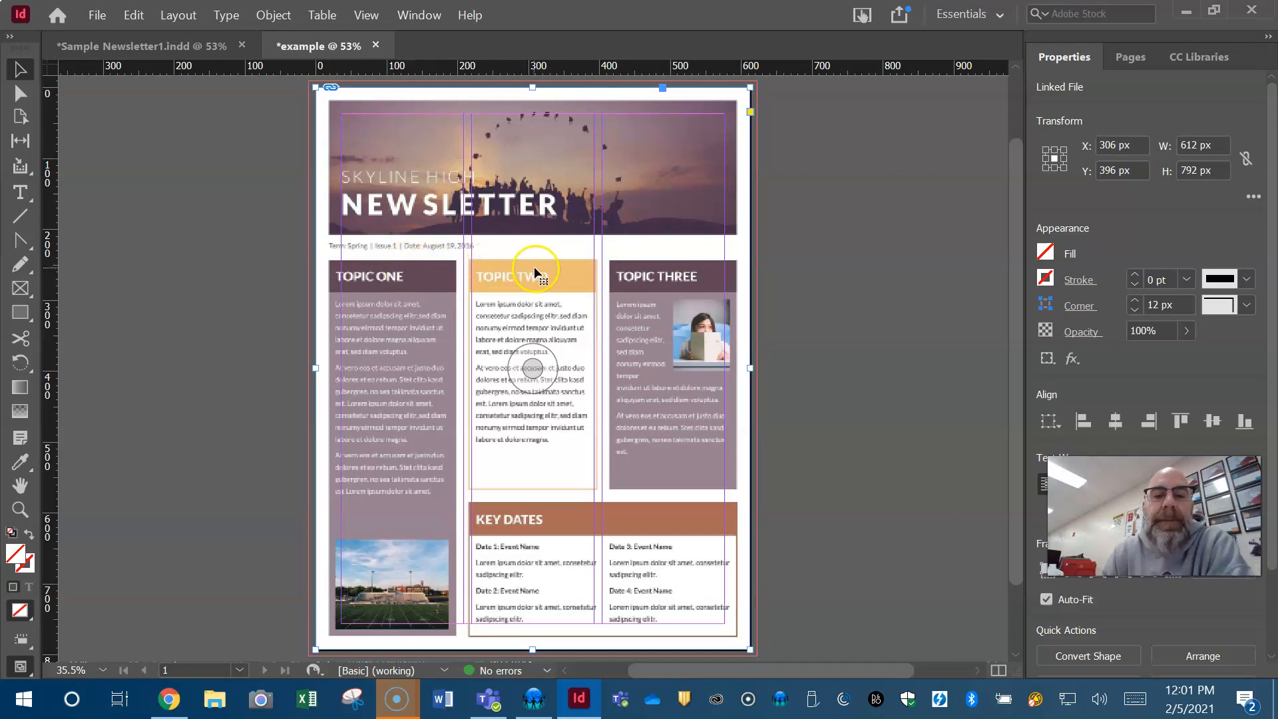
{"action": "left_click", "coordinate": [201, 47]}
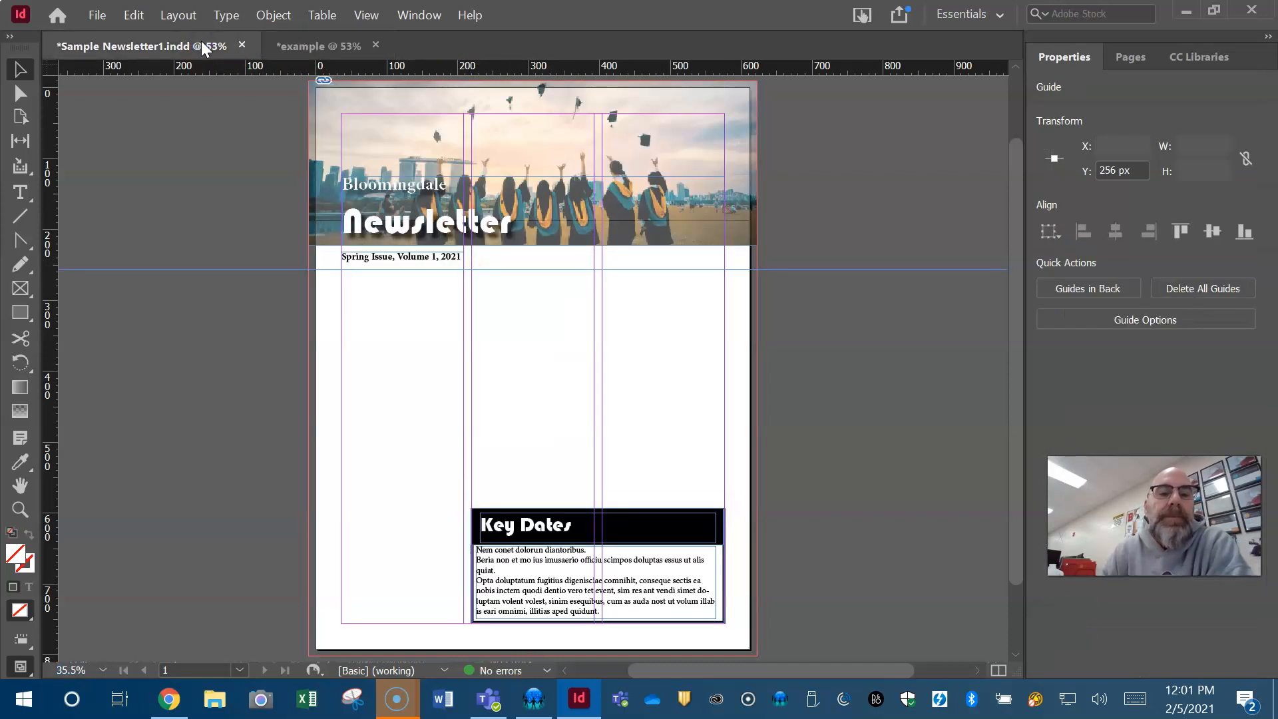
{"action": "left_click", "coordinate": [345, 46]}
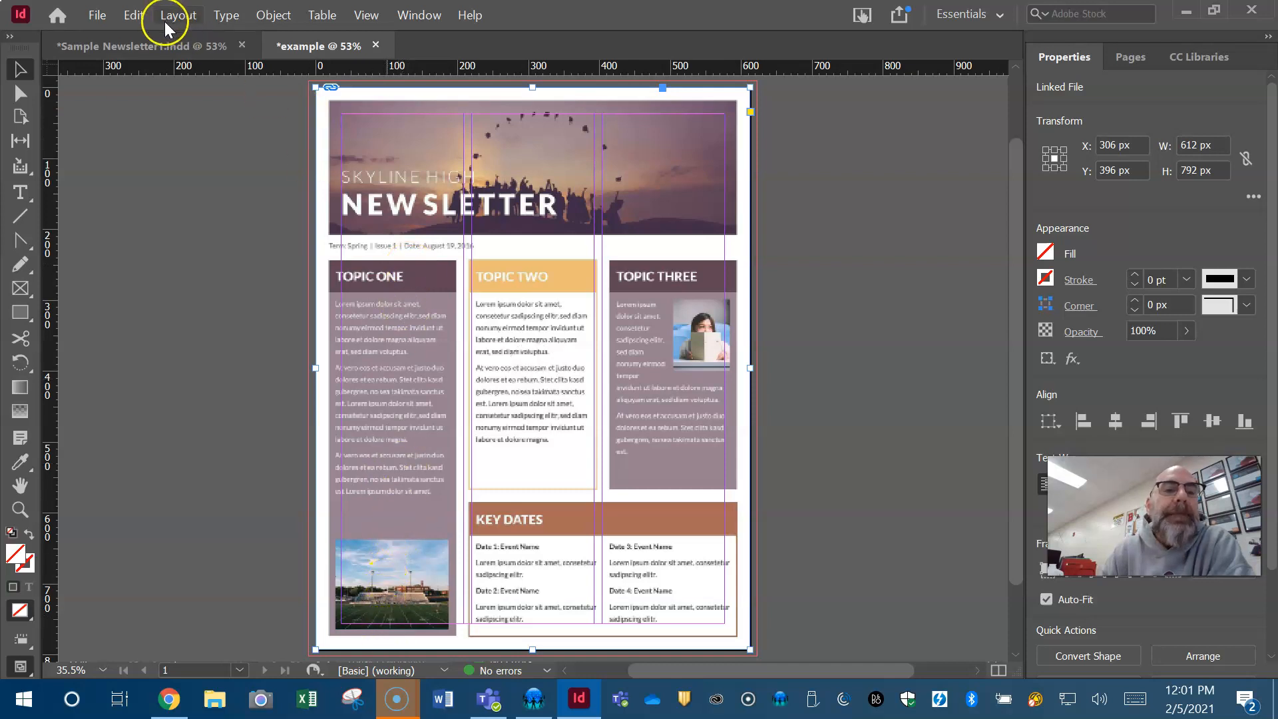
{"action": "left_click", "coordinate": [157, 45]}
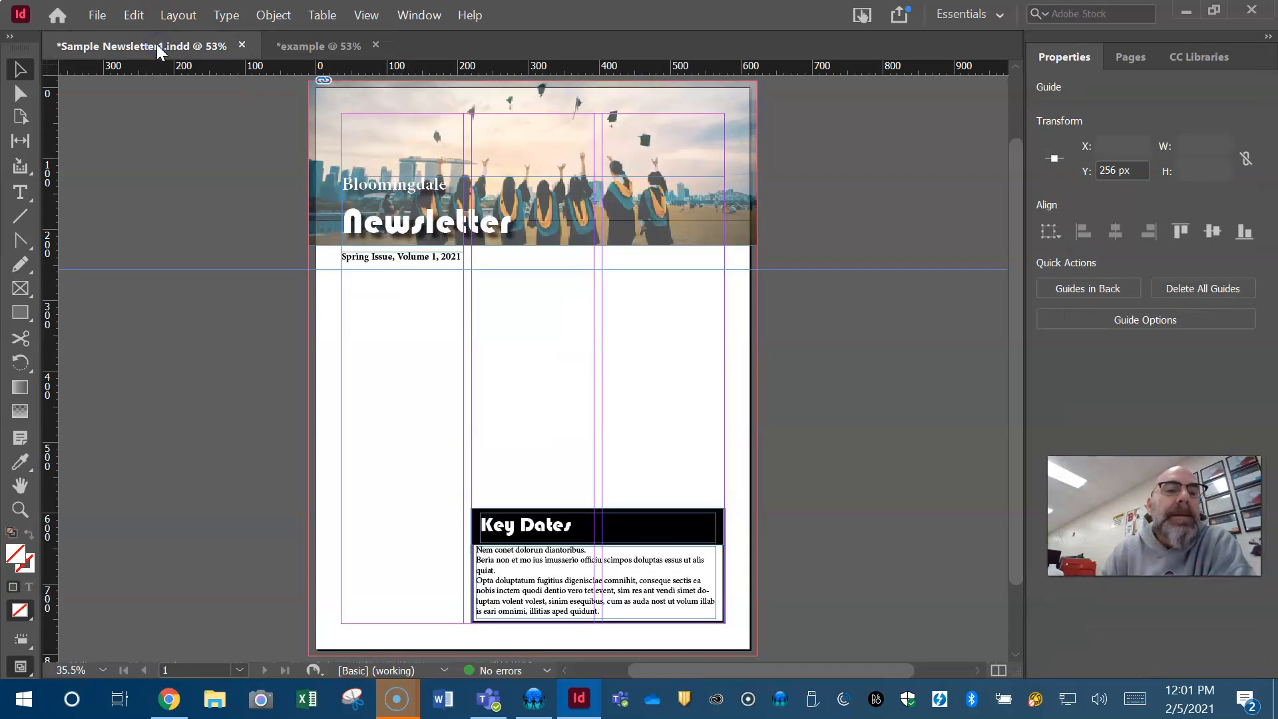
Step: Draw a rectangle about 172 by 500 px from the guide down to the bottom margin in the first column and fill it with pink ff96b2
{"action": "left_click", "coordinate": [21, 316]}
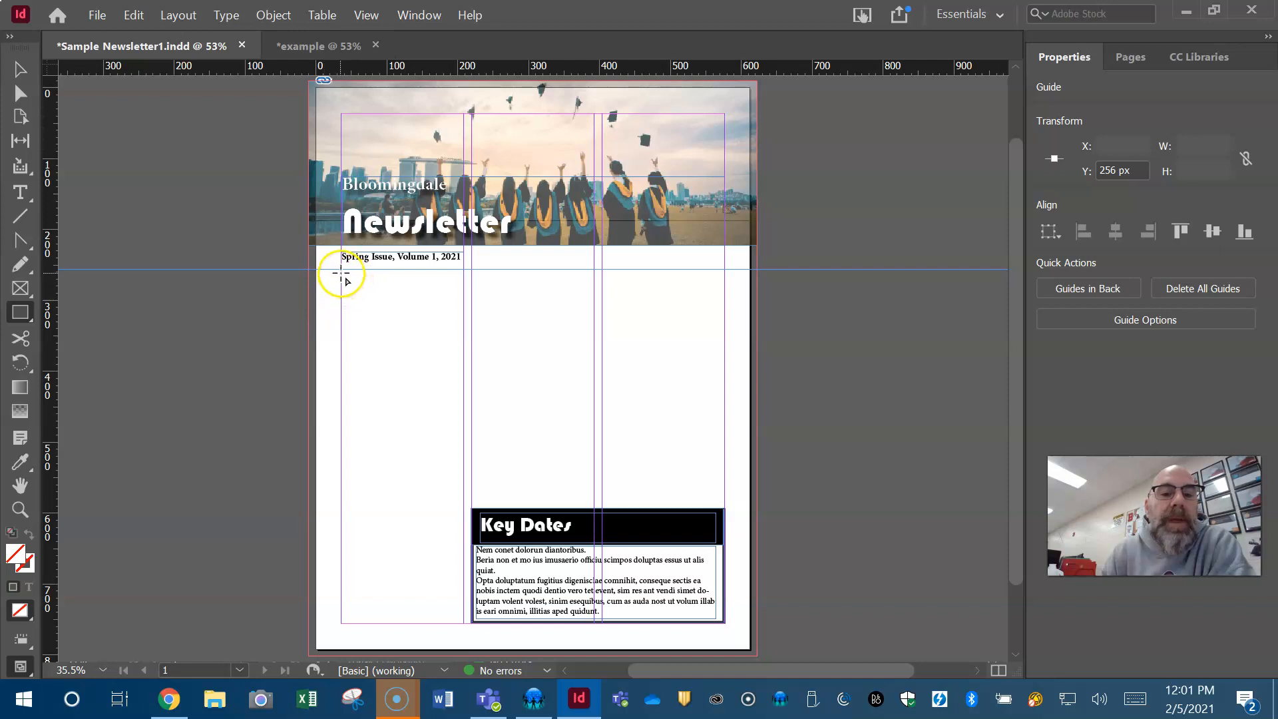
{"action": "left_click_drag", "start_coordinate": [341, 269], "coordinate": [461, 623]}
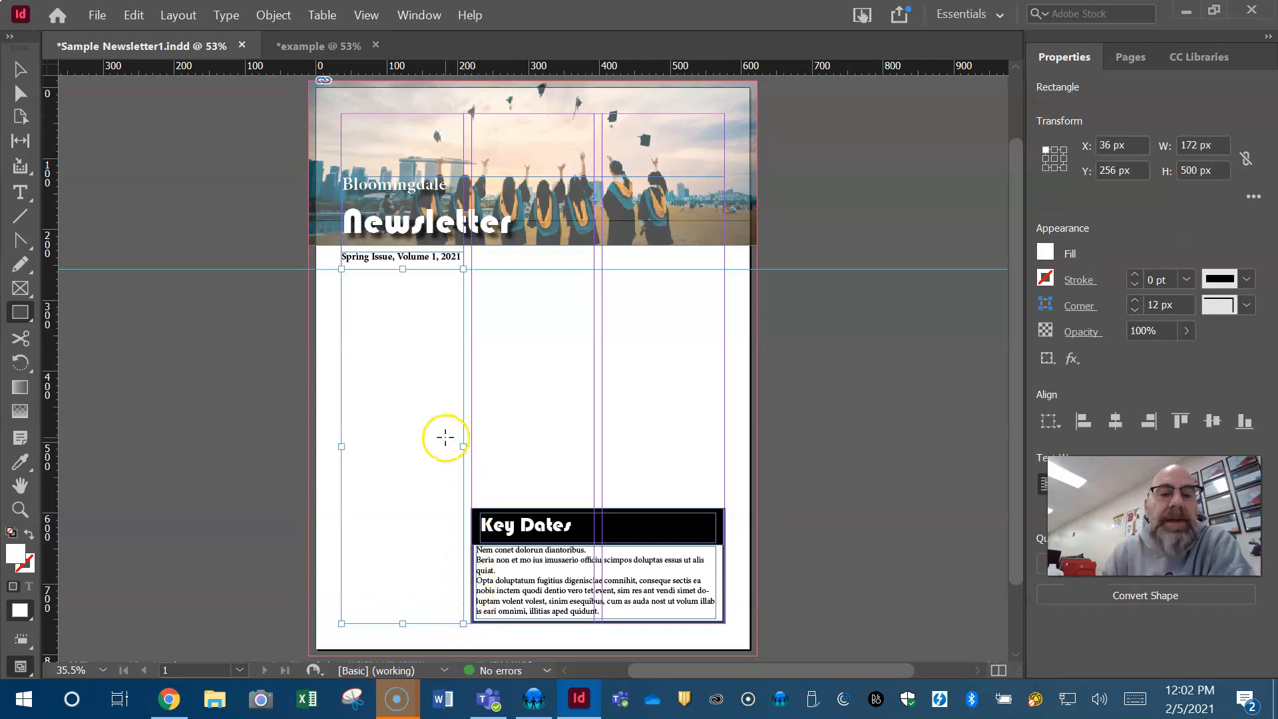
{"action": "double_click", "coordinate": [16, 554]}
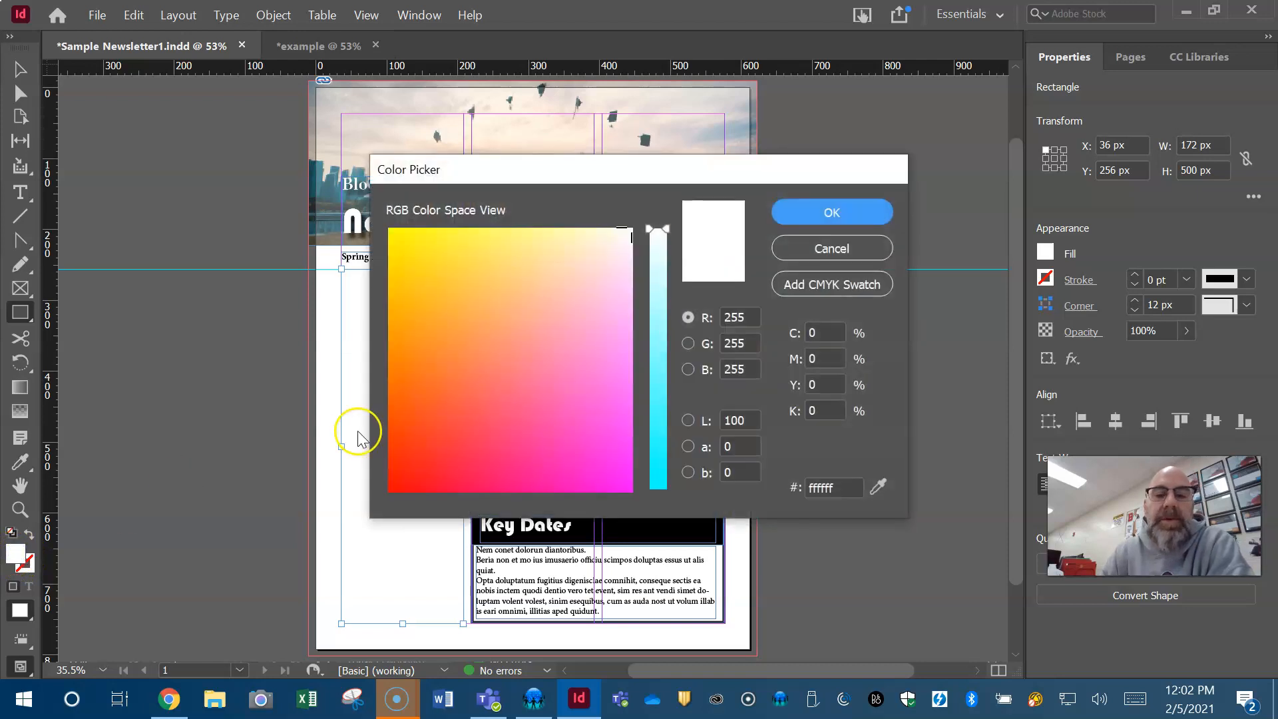
{"action": "left_click", "coordinate": [550, 252]}
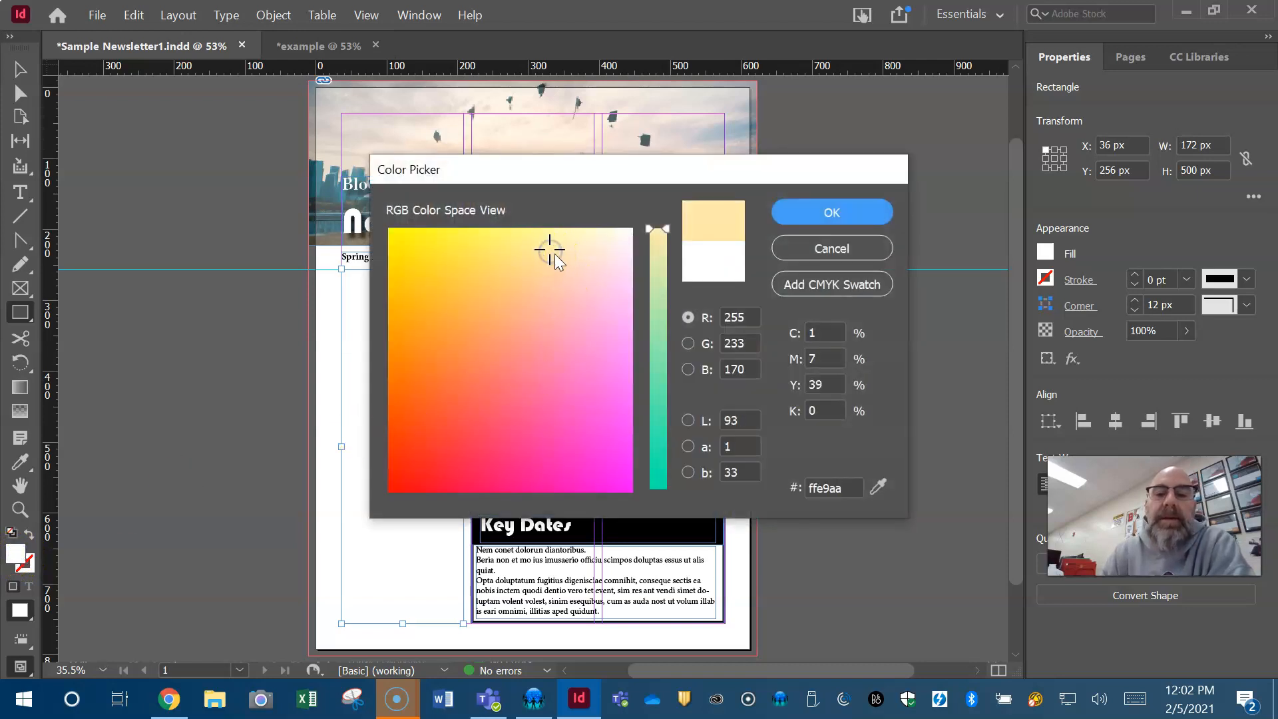
{"action": "left_click", "coordinate": [558, 278]}
{"action": "left_click", "coordinate": [576, 295]}
{"action": "left_click", "coordinate": [604, 303]}
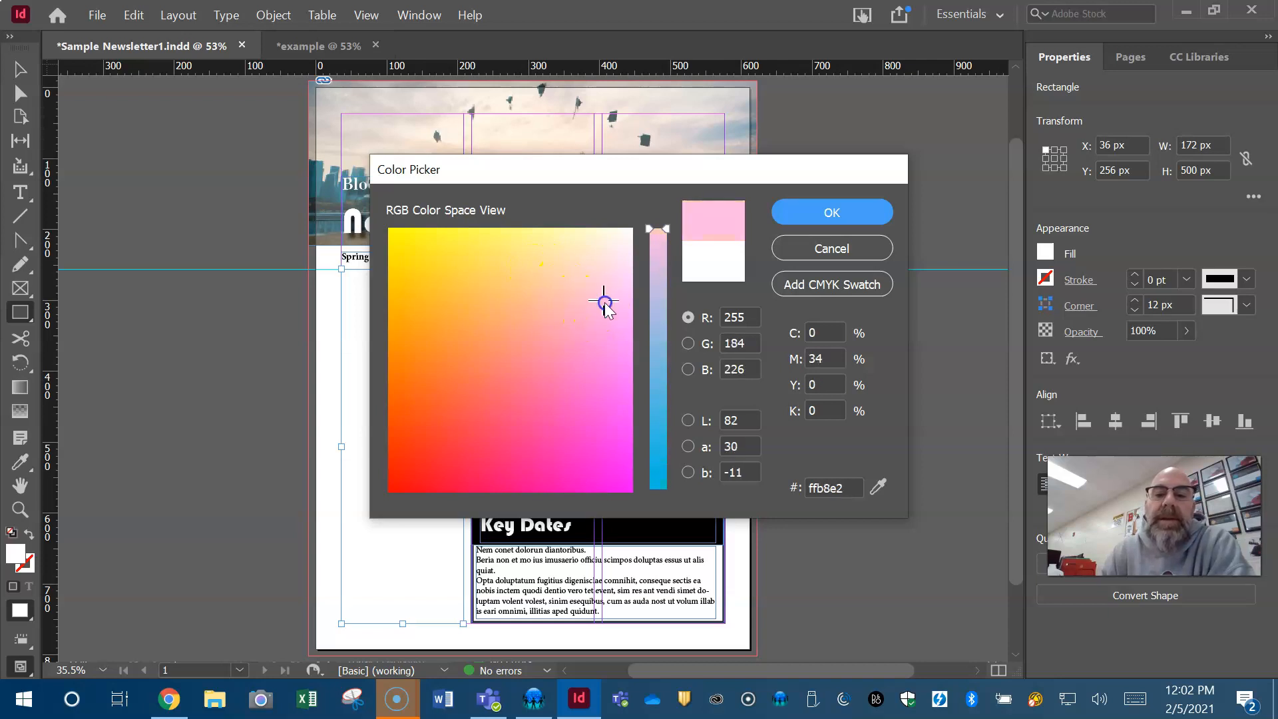
{"action": "mouse_move", "coordinate": [588, 328]}
{"action": "left_mouse_down"}
{"action": "mouse_move", "coordinate": [573, 319]}
{"action": "mouse_move", "coordinate": [558, 337]}
{"action": "left_mouse_up"}
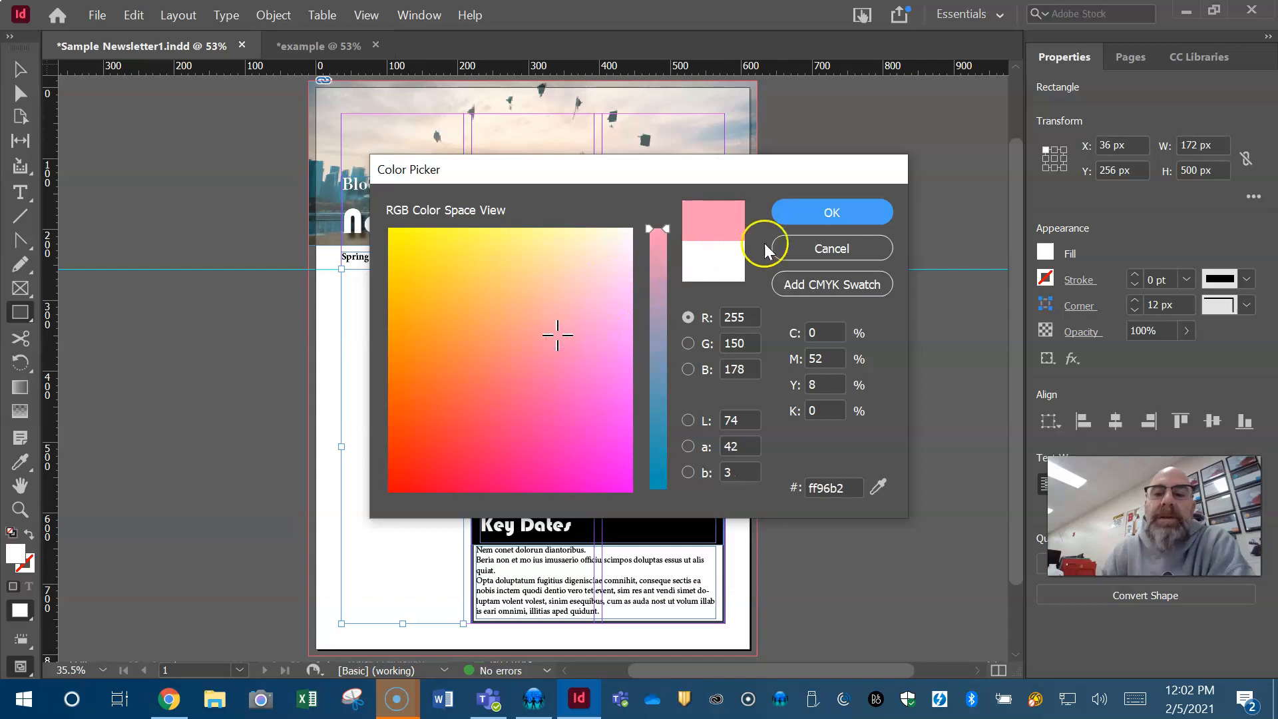
{"action": "left_click", "coordinate": [819, 211]}
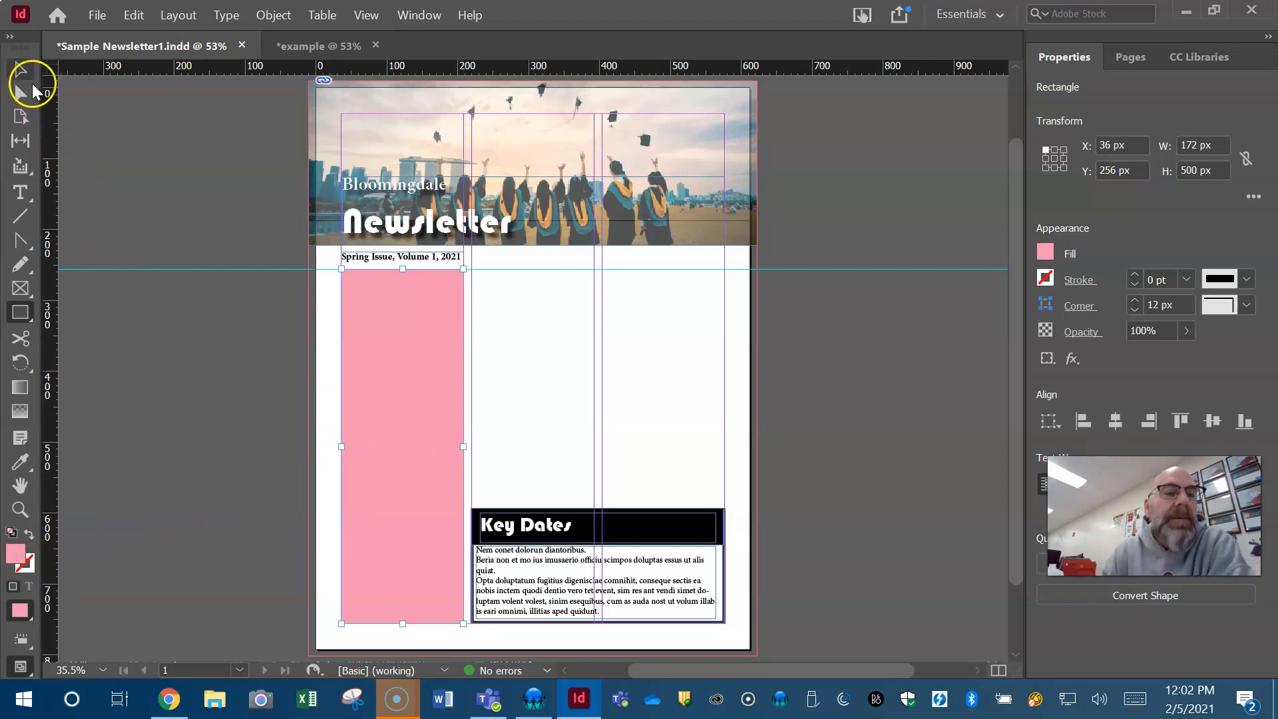
{"action": "left_click", "coordinate": [212, 358]}
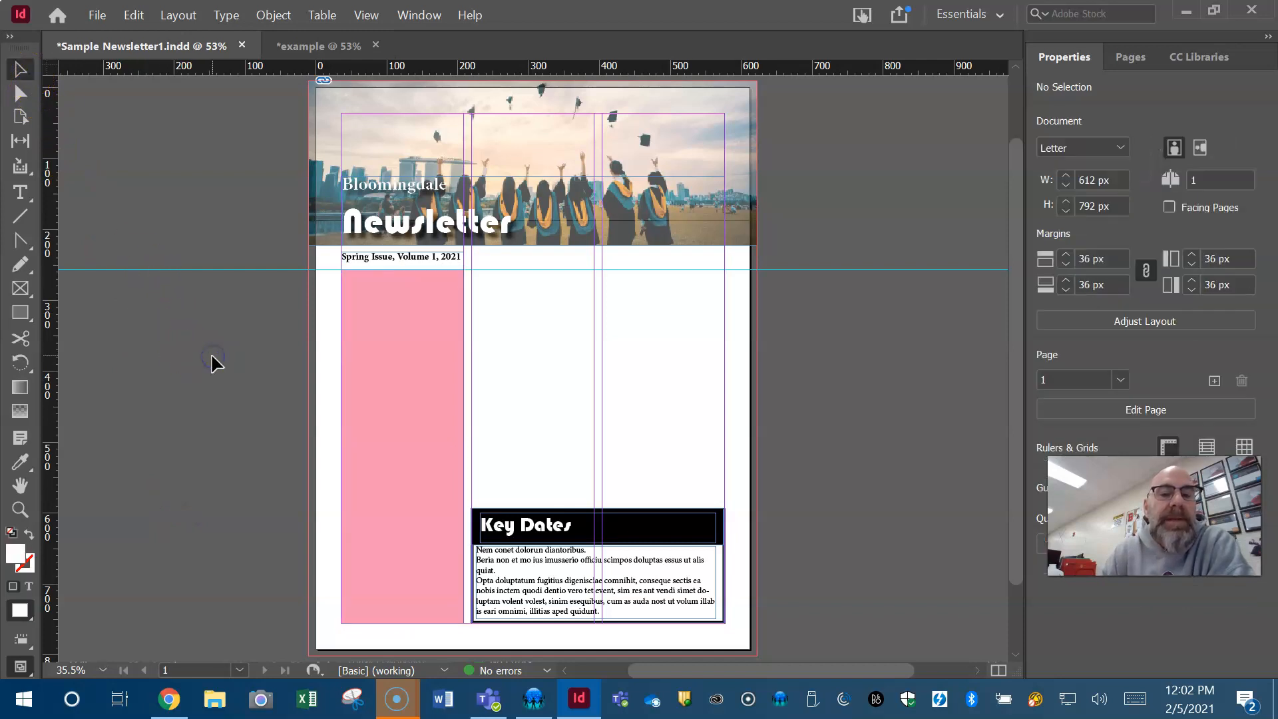
Step: Following the example's Topic One heading, draw a rectangle about 171 by 56 px across the top of the pink column
{"action": "left_click", "coordinate": [309, 41]}
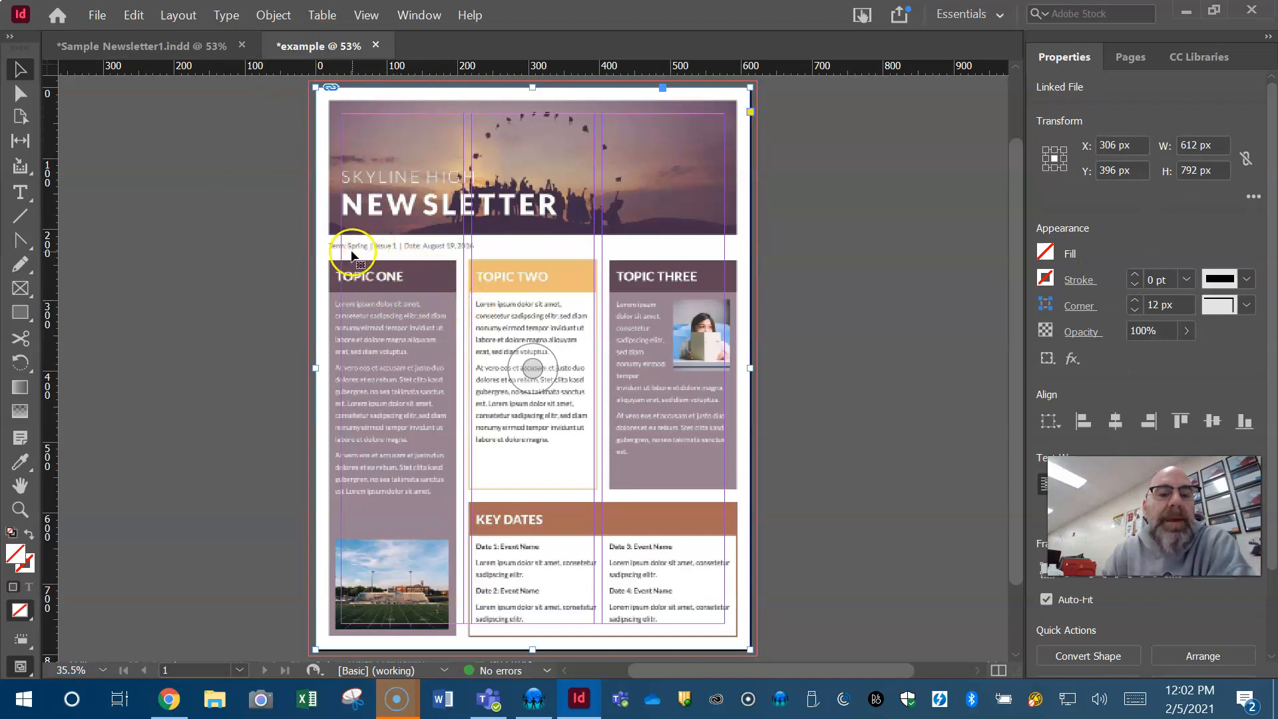
{"action": "left_click", "coordinate": [214, 44]}
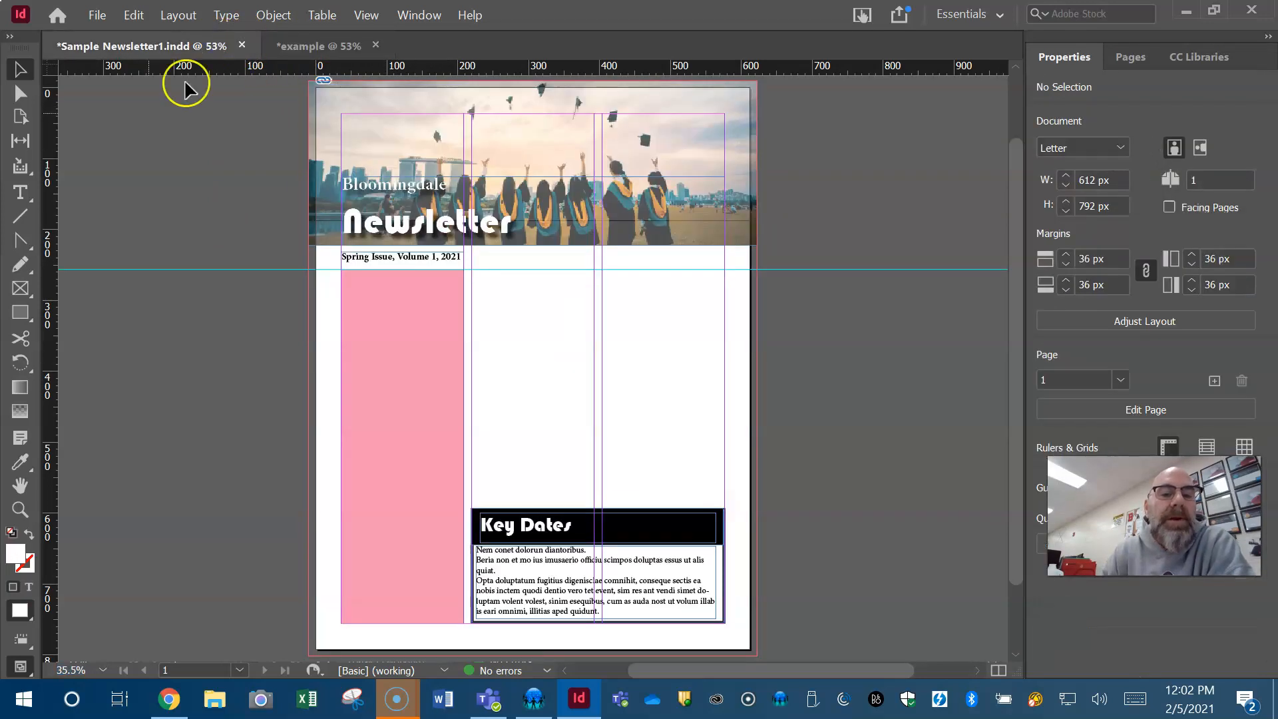
{"action": "left_click", "coordinate": [21, 316]}
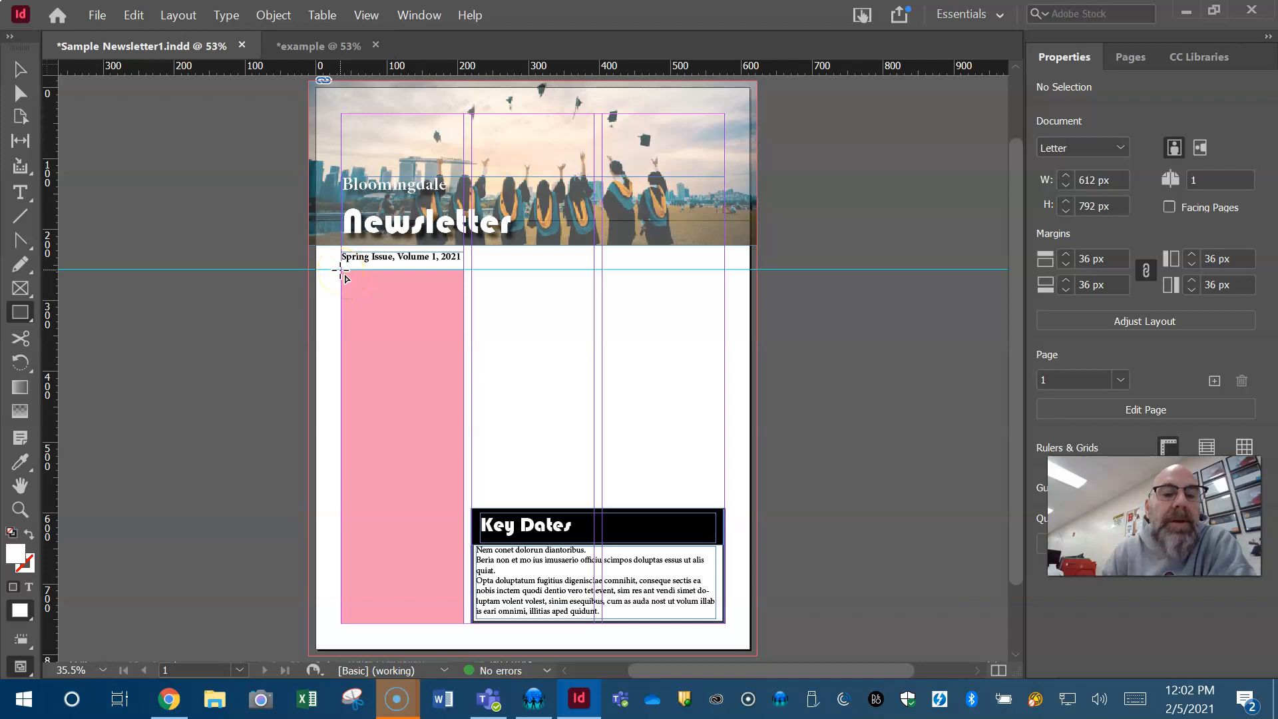
{"action": "left_click_drag", "start_coordinate": [342, 270], "coordinate": [461, 311]}
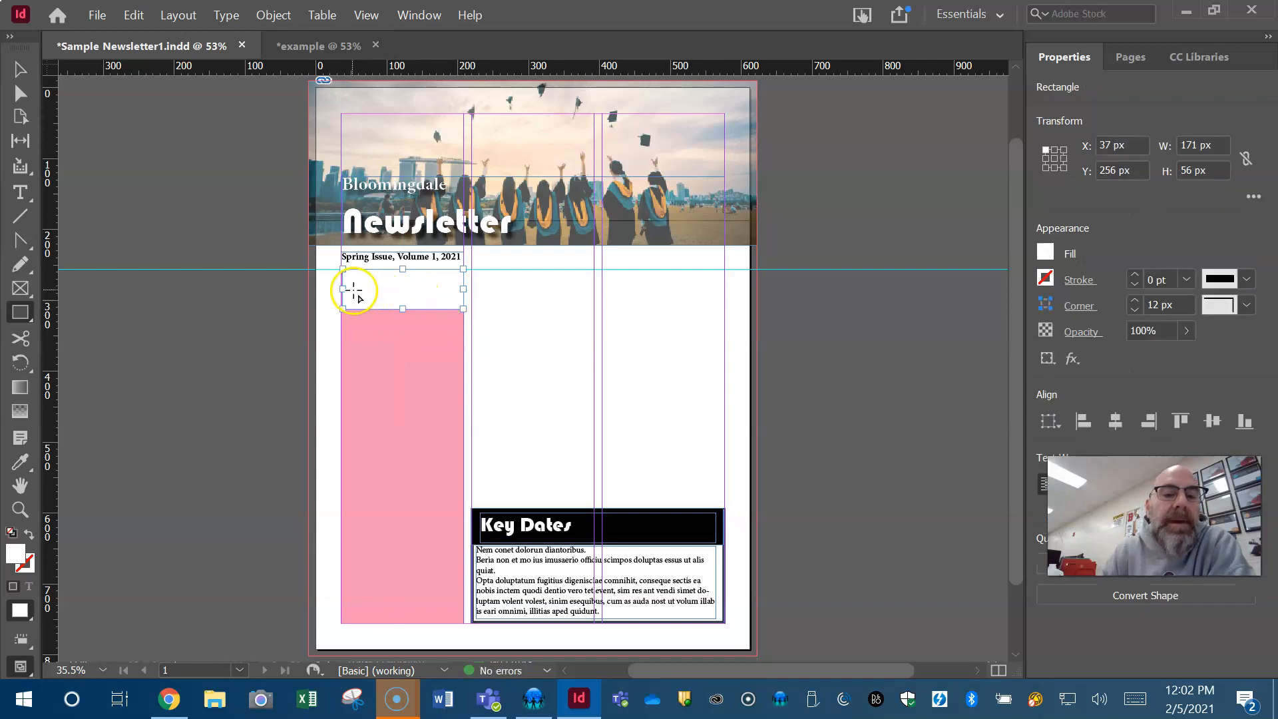
{"action": "left_click", "coordinate": [24, 71]}
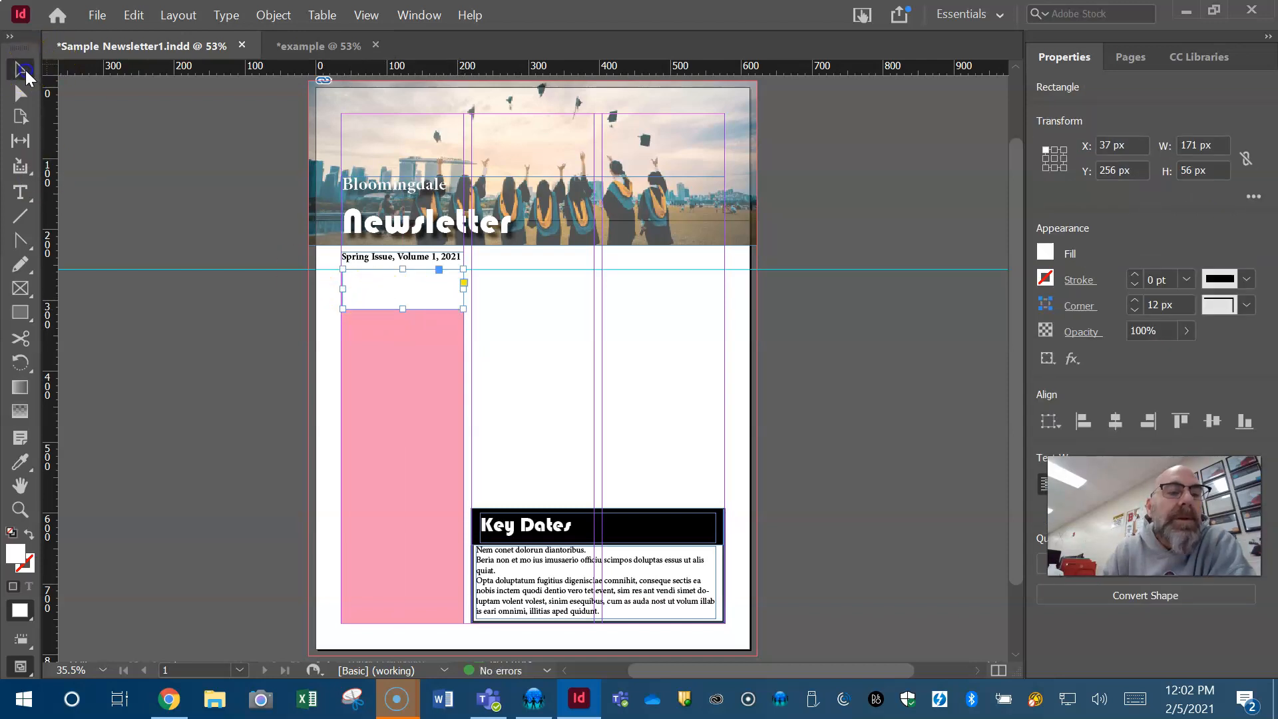
Step: Extend the heading rectangle's left edge to the column margin at X 36 px, making it 172 px wide
{"action": "left_click_drag", "start_coordinate": [345, 291], "coordinate": [345, 290]}
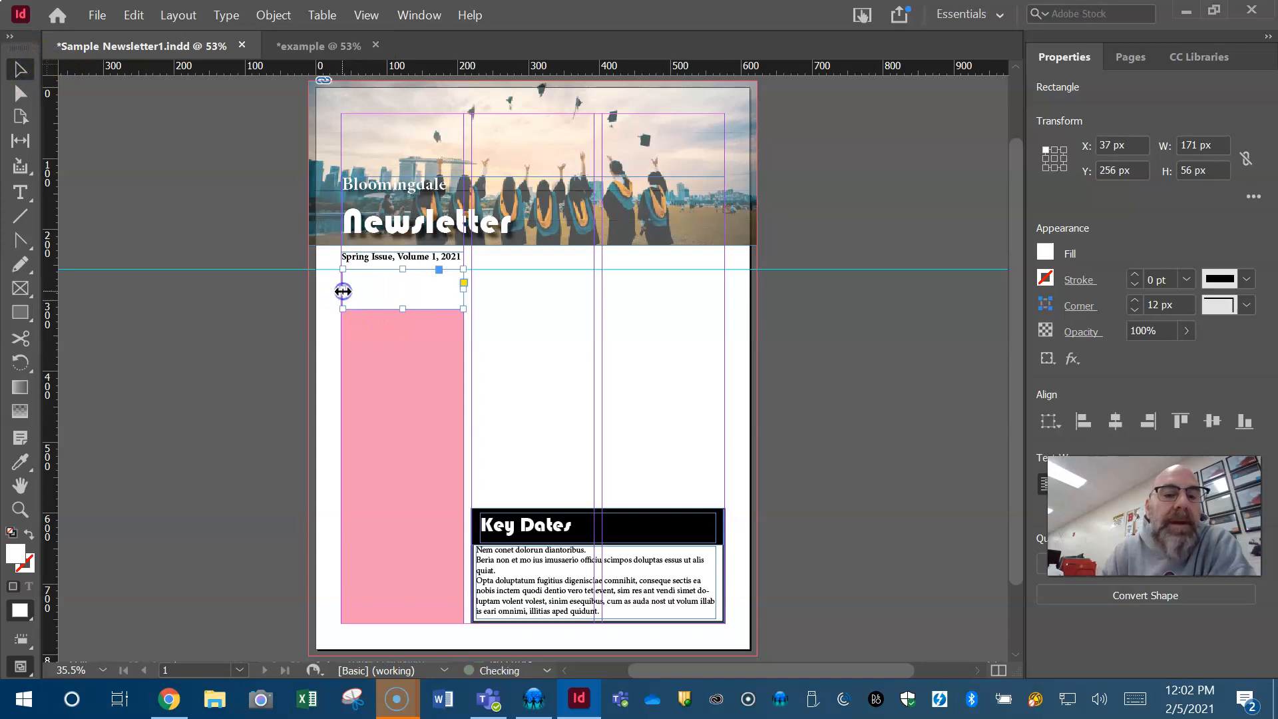
{"action": "left_click", "coordinate": [20, 509]}
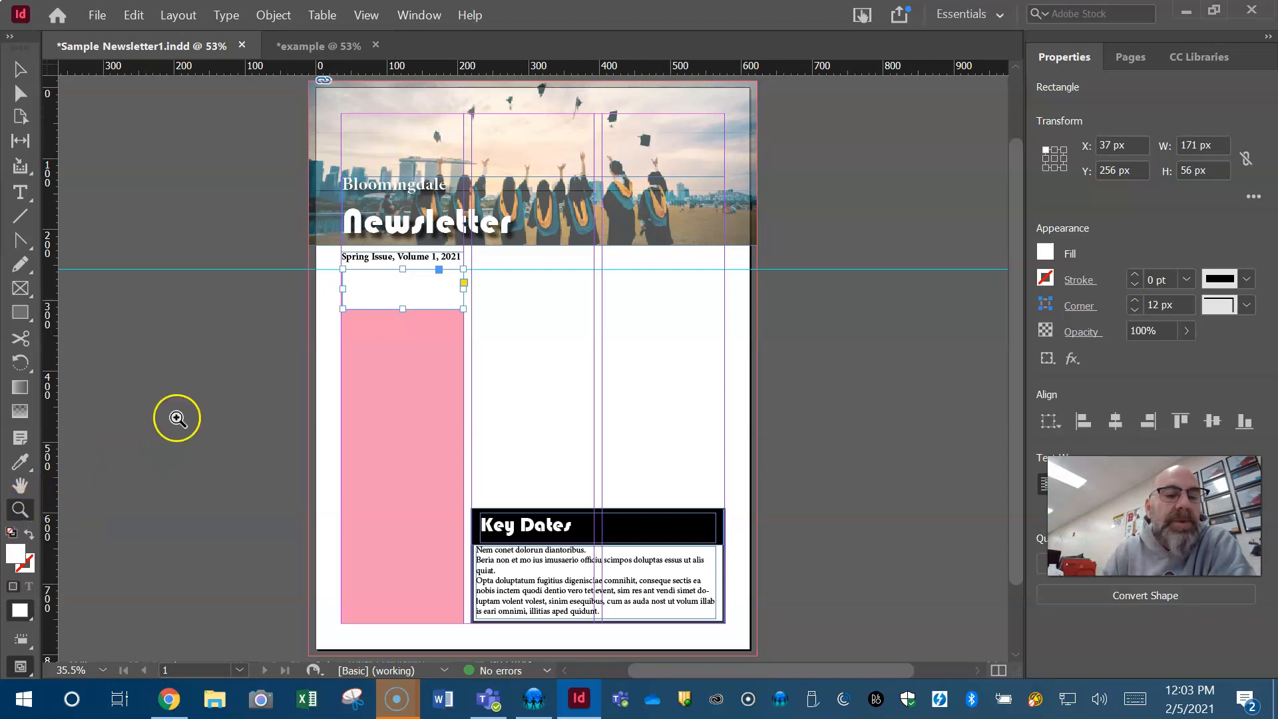
{"action": "left_click", "coordinate": [414, 287]}
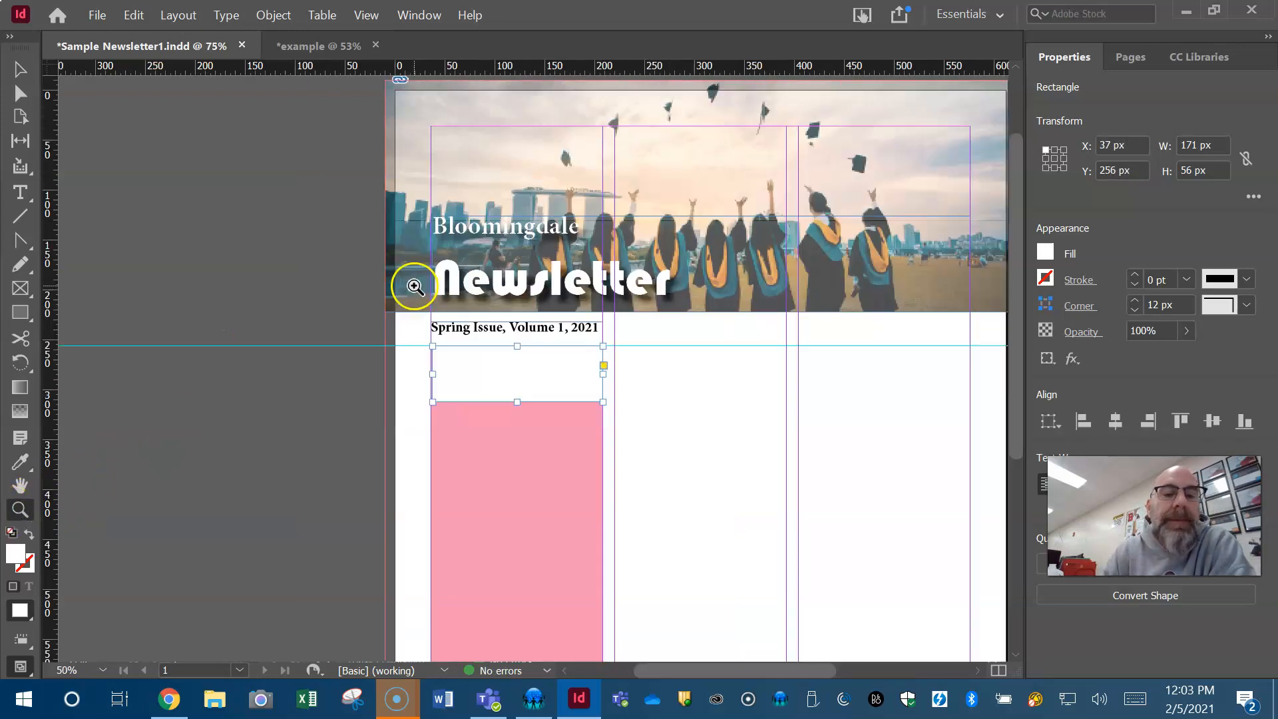
{"action": "left_click", "coordinate": [582, 367]}
{"action": "left_click", "coordinate": [530, 372]}
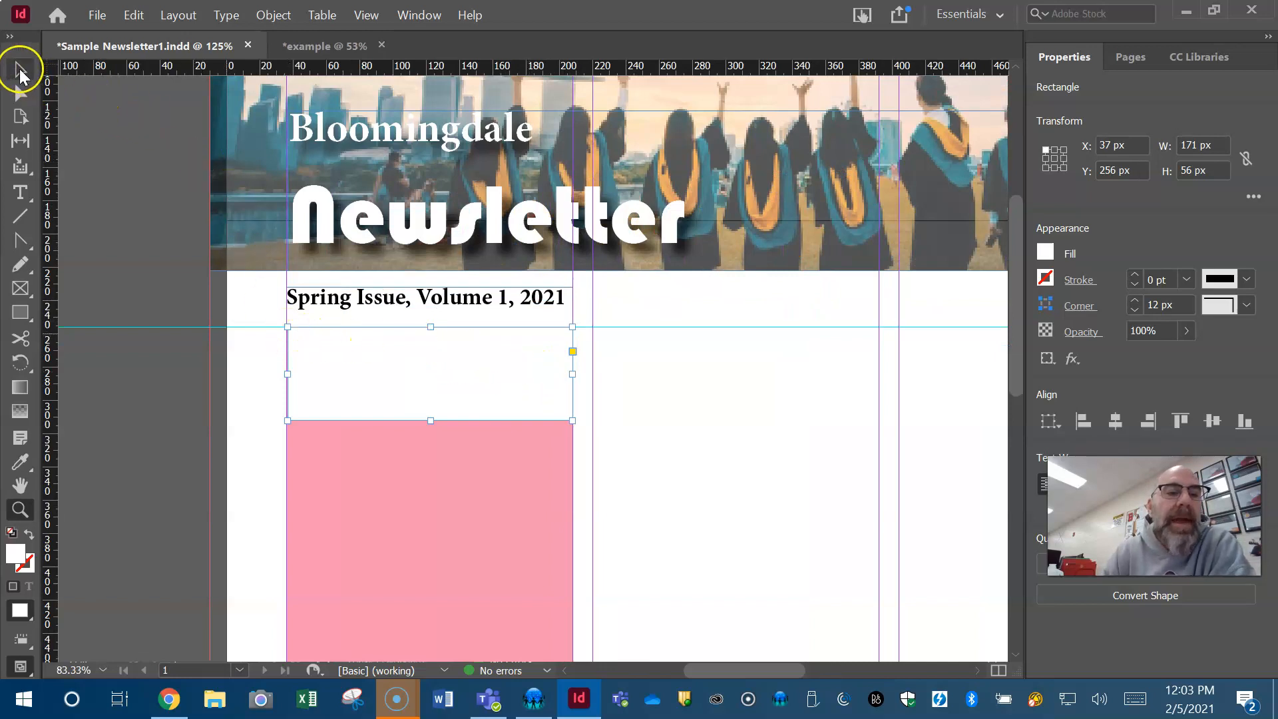
{"action": "left_click", "coordinate": [20, 69]}
{"action": "left_click_drag", "start_coordinate": [287, 375], "coordinate": [284, 376]}
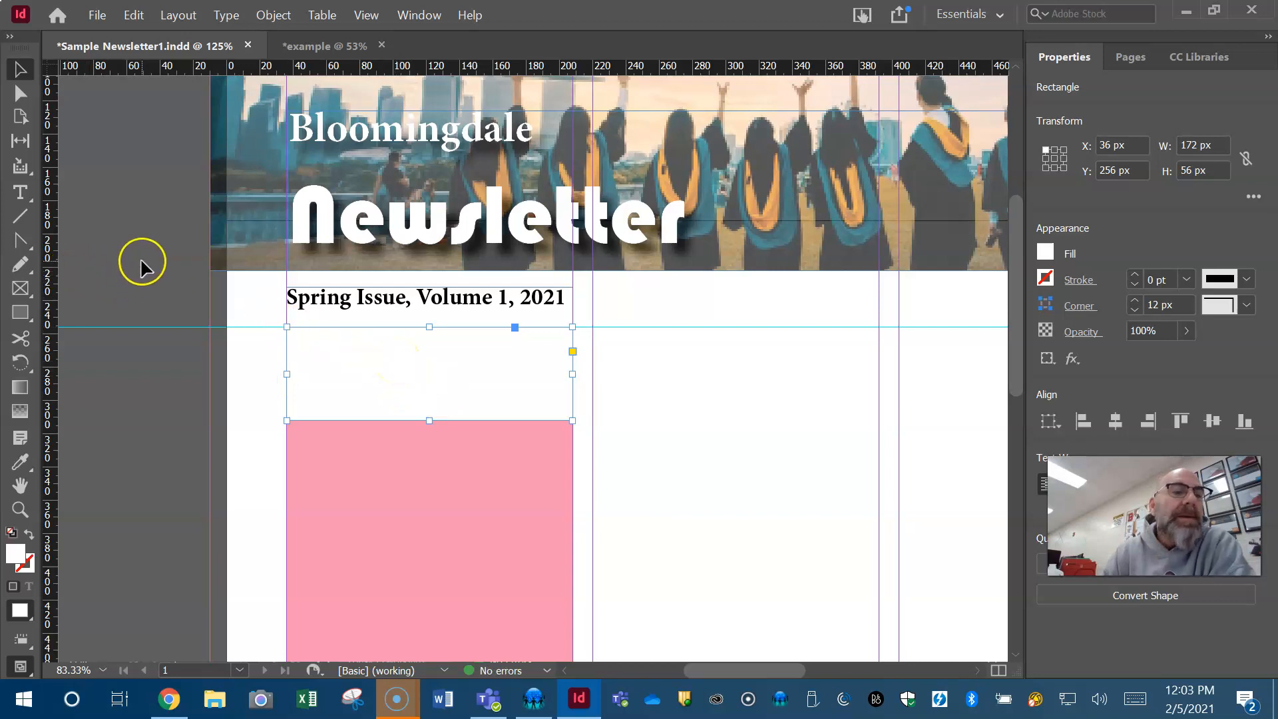
Step: Fill the heading rectangle with the pink sampled from the column below and darken it by raising black (K) to 53%
{"action": "left_click", "coordinate": [20, 461]}
{"action": "left_click_drag", "start_coordinate": [318, 484], "coordinate": [352, 481]}
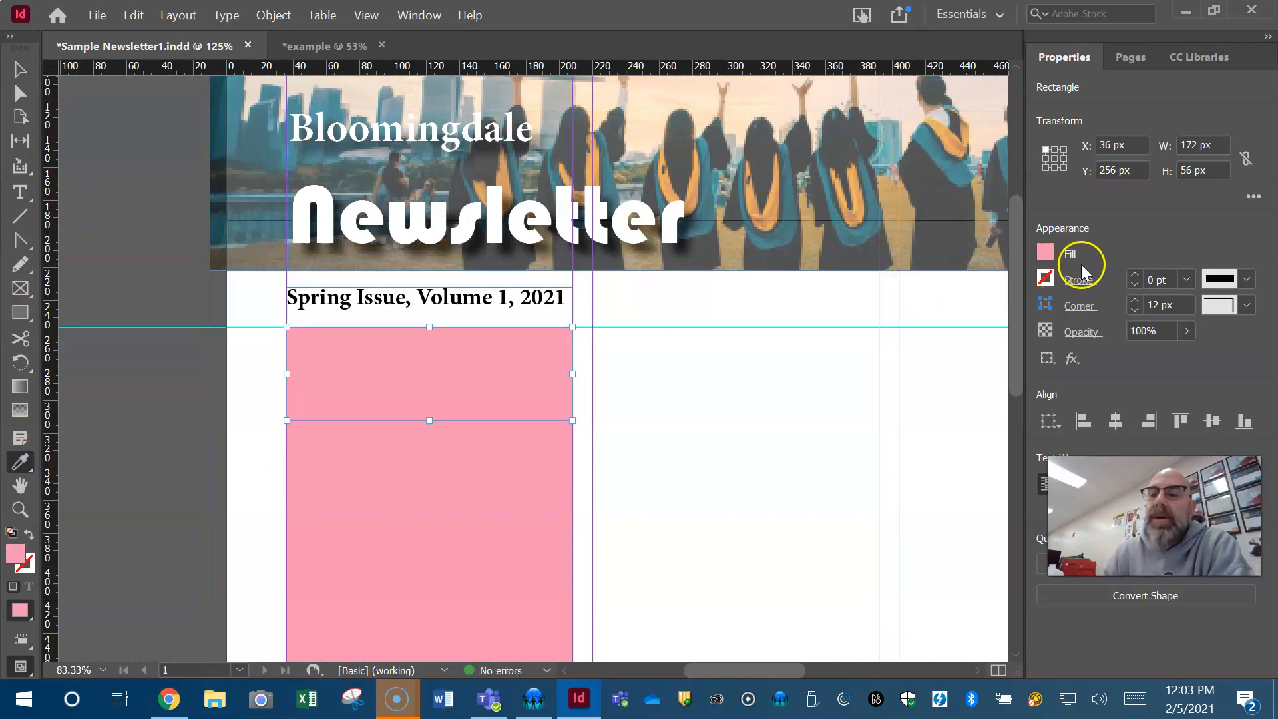
{"action": "left_click", "coordinate": [1046, 254]}
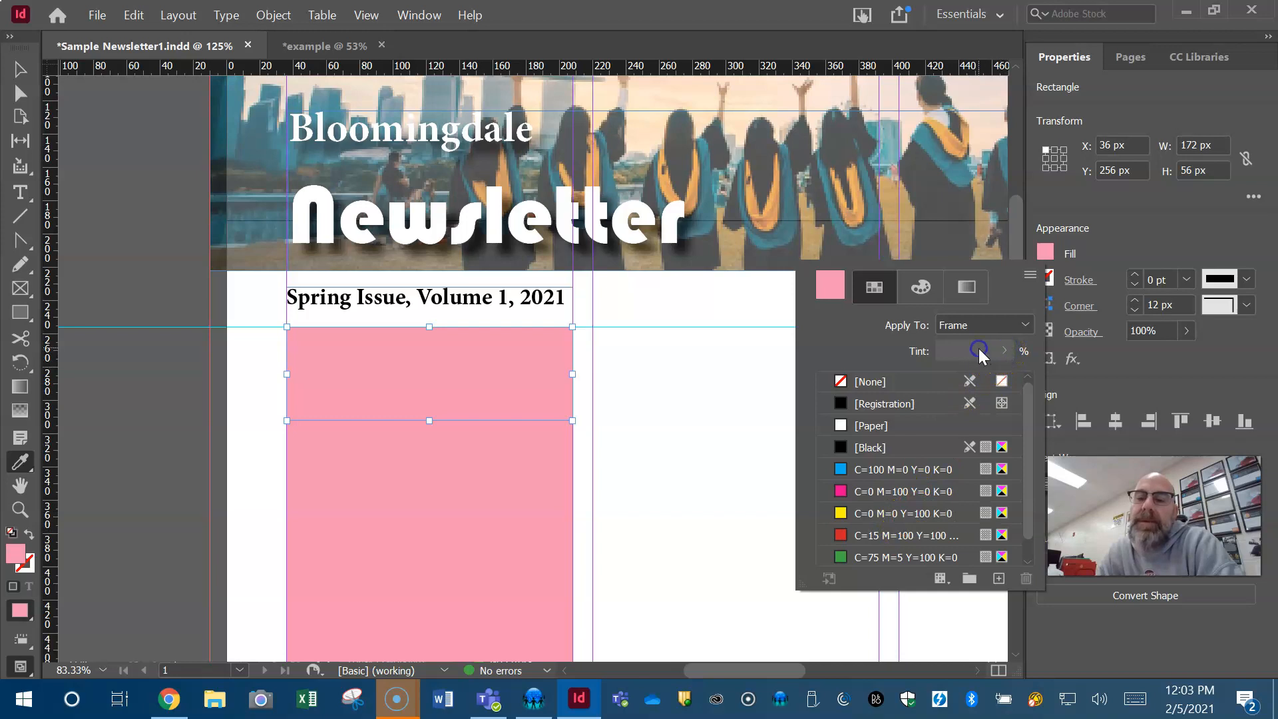
{"action": "left_click", "coordinate": [920, 287]}
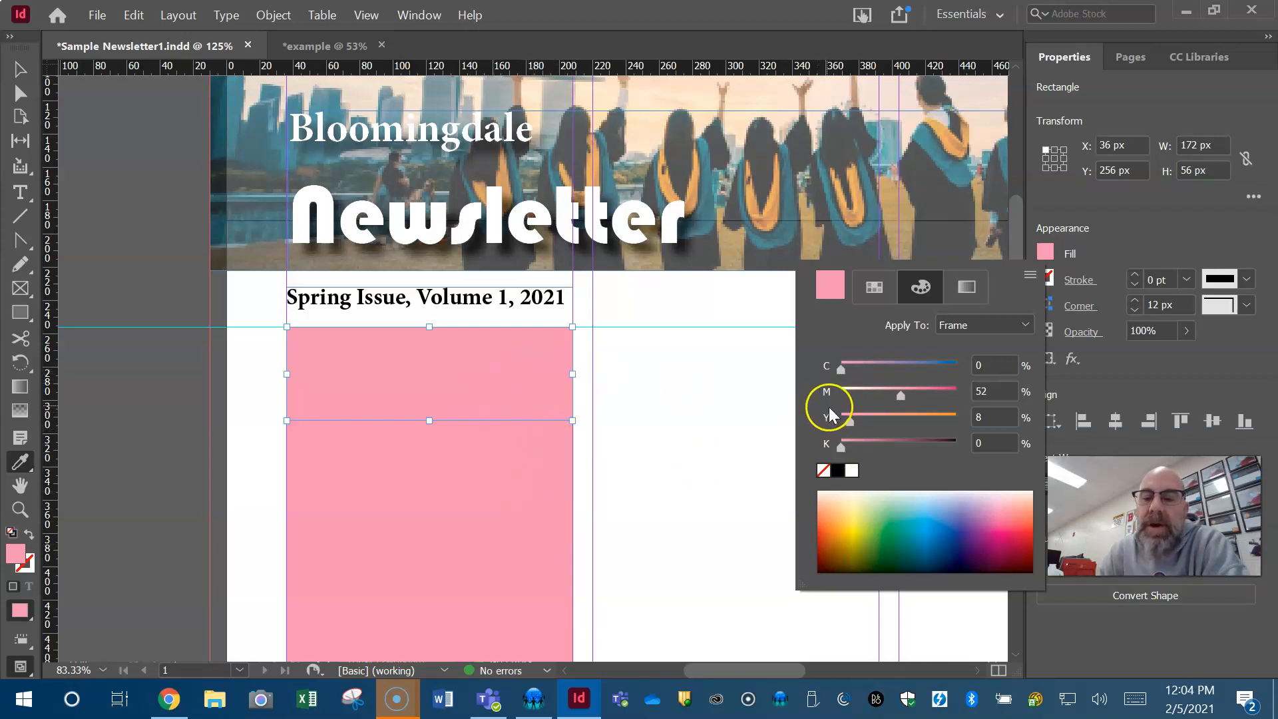
{"action": "left_click_drag", "start_coordinate": [841, 449], "coordinate": [891, 442]}
{"action": "left_click", "coordinate": [995, 438]}
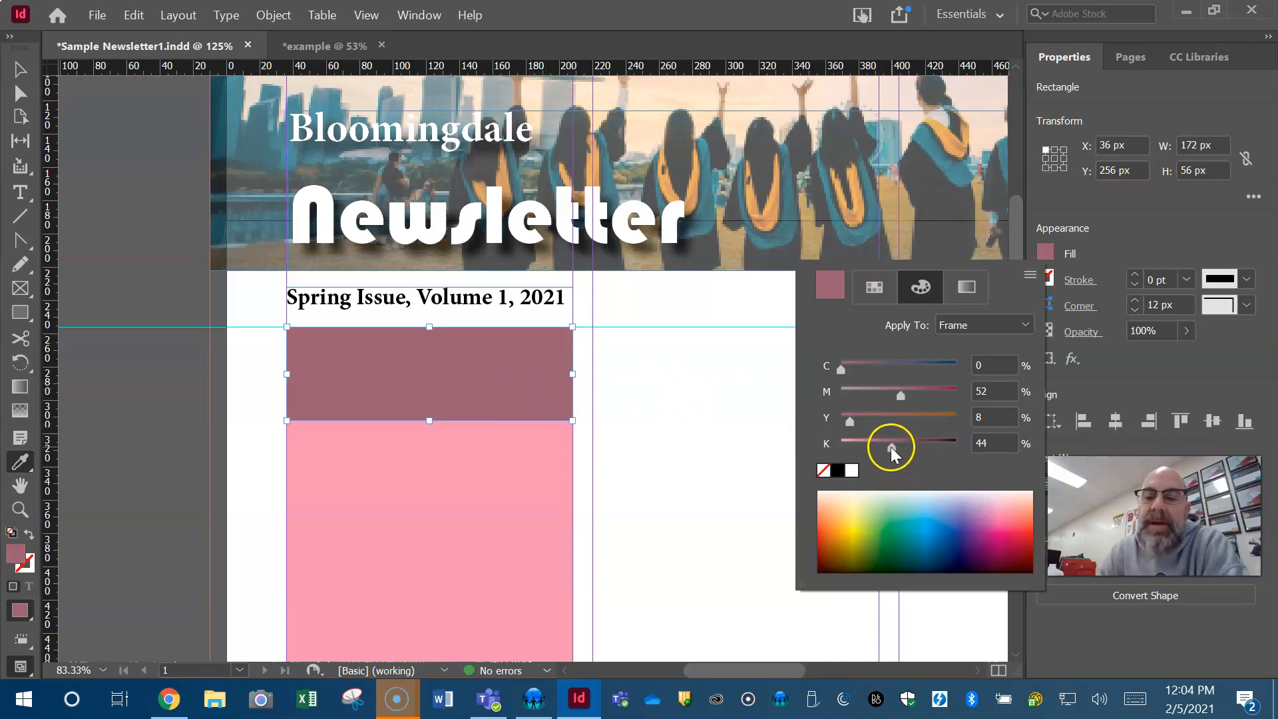
{"action": "left_click_drag", "start_coordinate": [903, 447], "coordinate": [903, 447]}
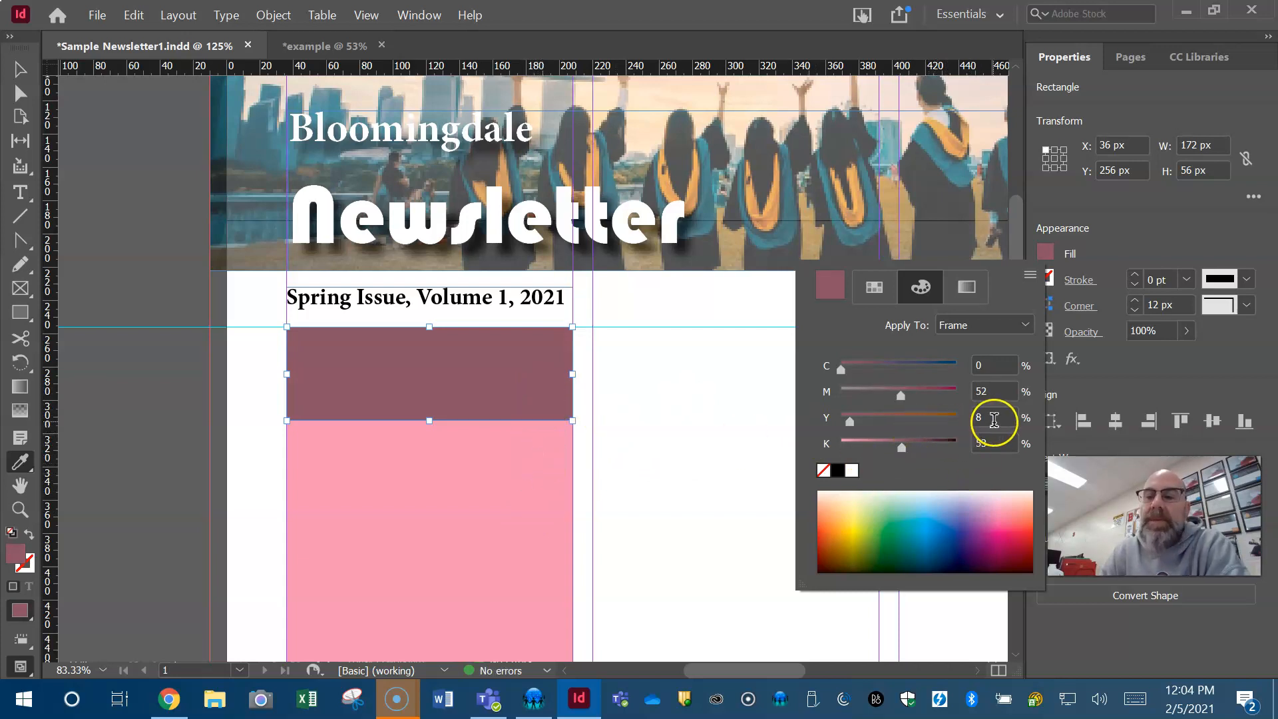
{"action": "left_click", "coordinate": [1030, 275]}
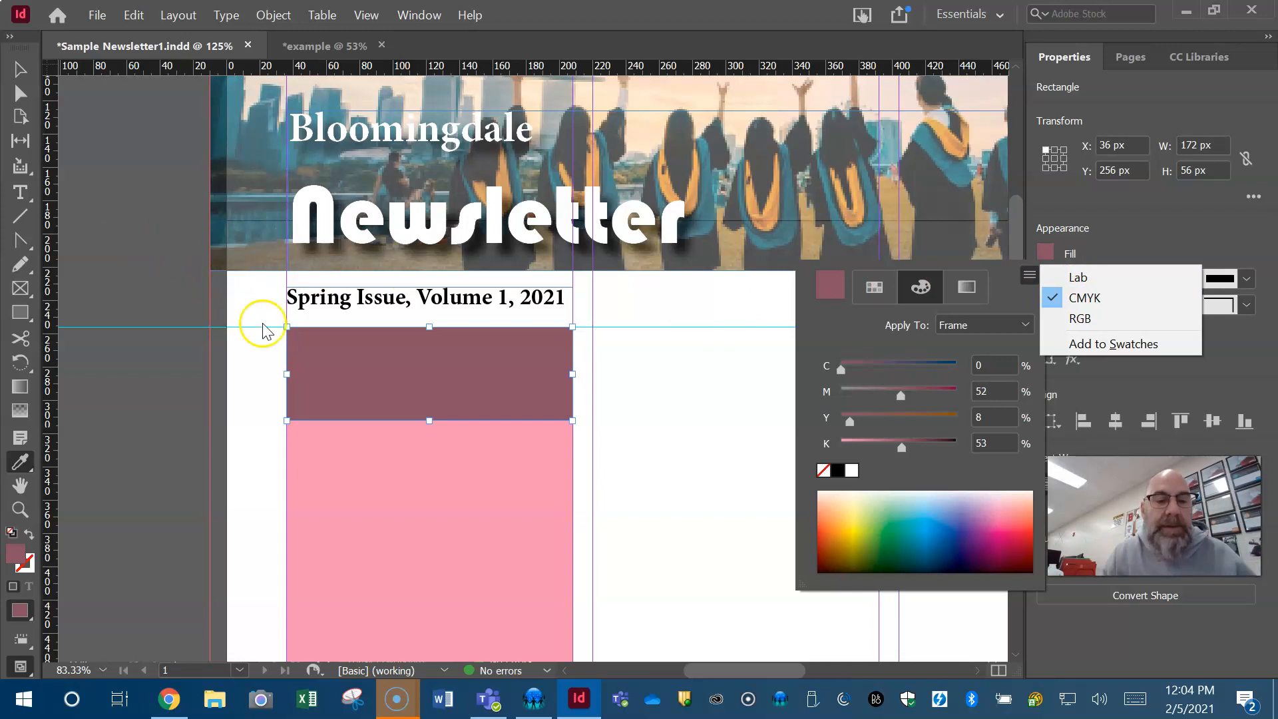
{"action": "left_click", "coordinate": [330, 460]}
{"action": "left_click", "coordinate": [329, 461]}
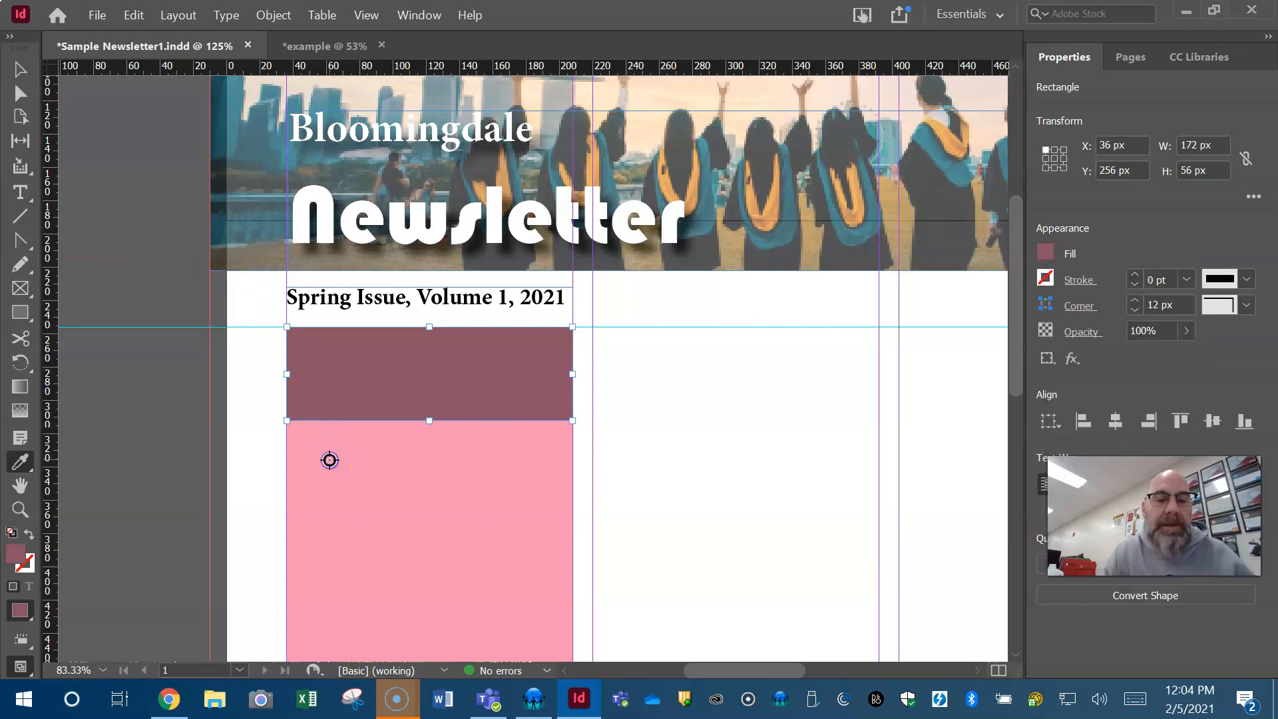
Step: Group the dark heading rectangle with the pink column rectangle beneath it
{"action": "scroll", "coordinate": [385, 491], "scroll_direction": "down", "scroll_amount": 3}
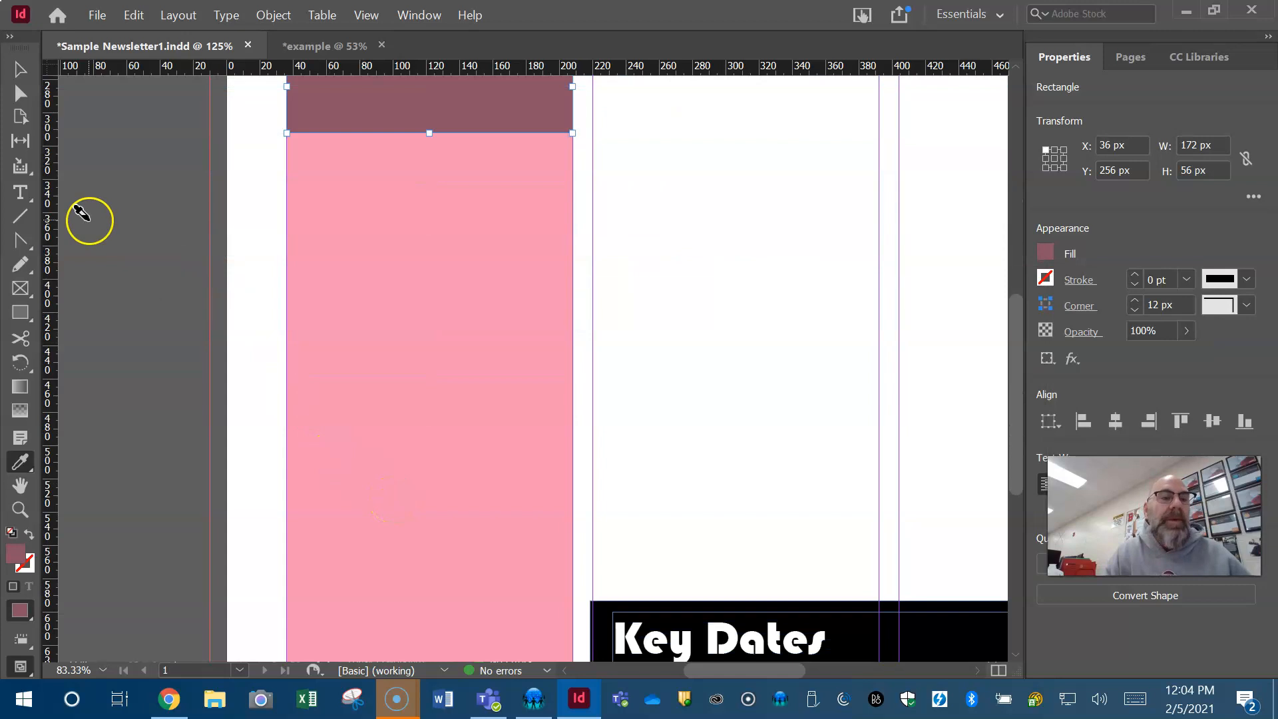
{"action": "left_click", "coordinate": [24, 70]}
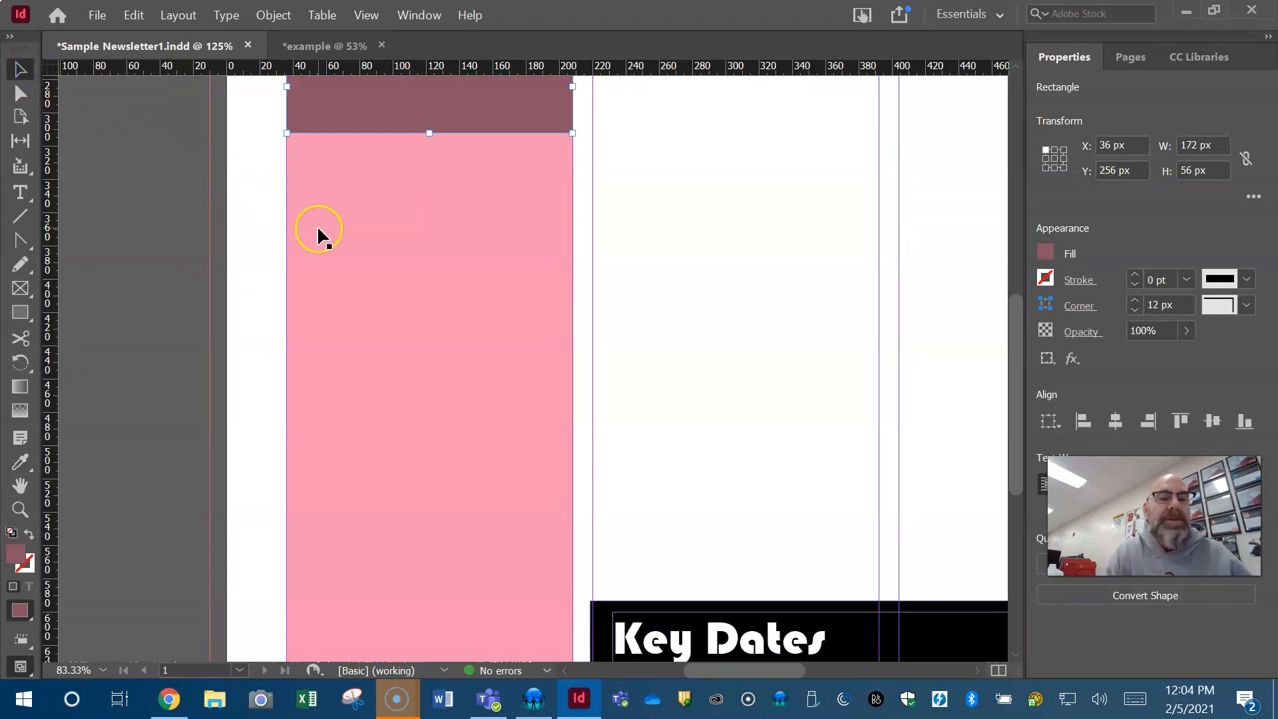
{"action": "left_click", "coordinate": [353, 269], "text": "shift"}
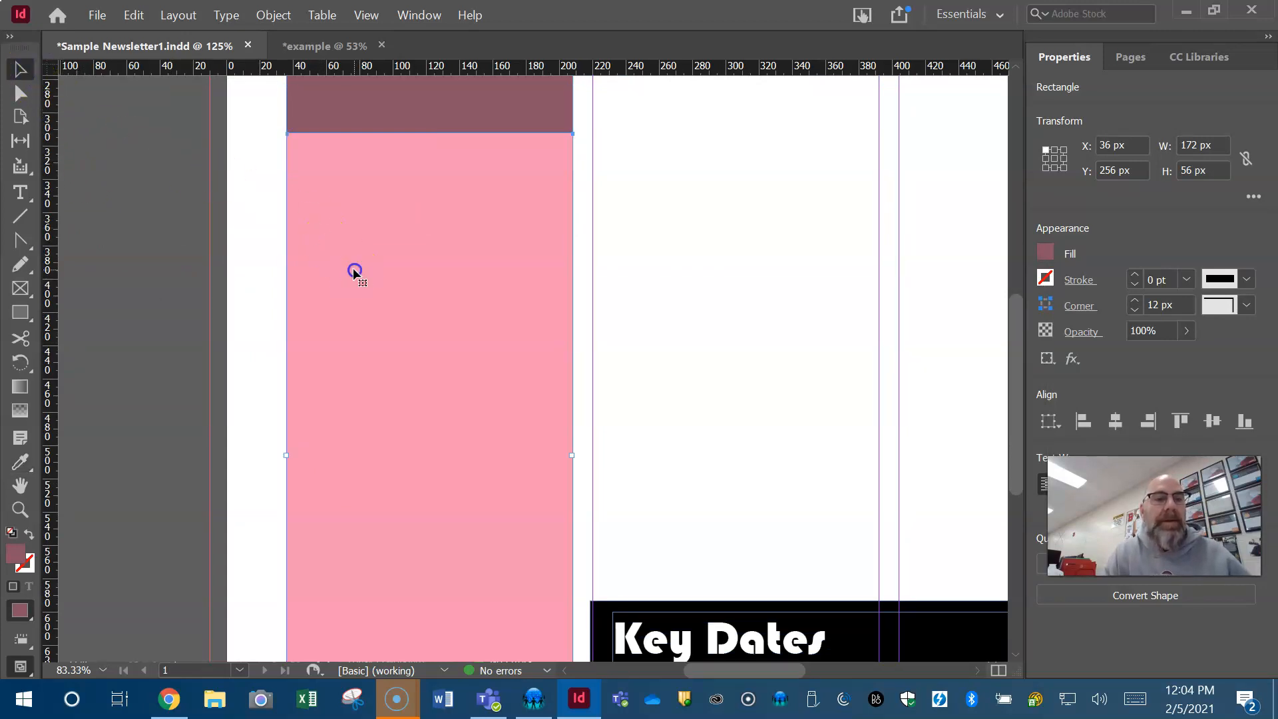
{"action": "scroll", "coordinate": [353, 268], "scroll_direction": "up", "scroll_amount": 5}
{"action": "scroll", "coordinate": [353, 268], "scroll_direction": "down", "scroll_amount": 4}
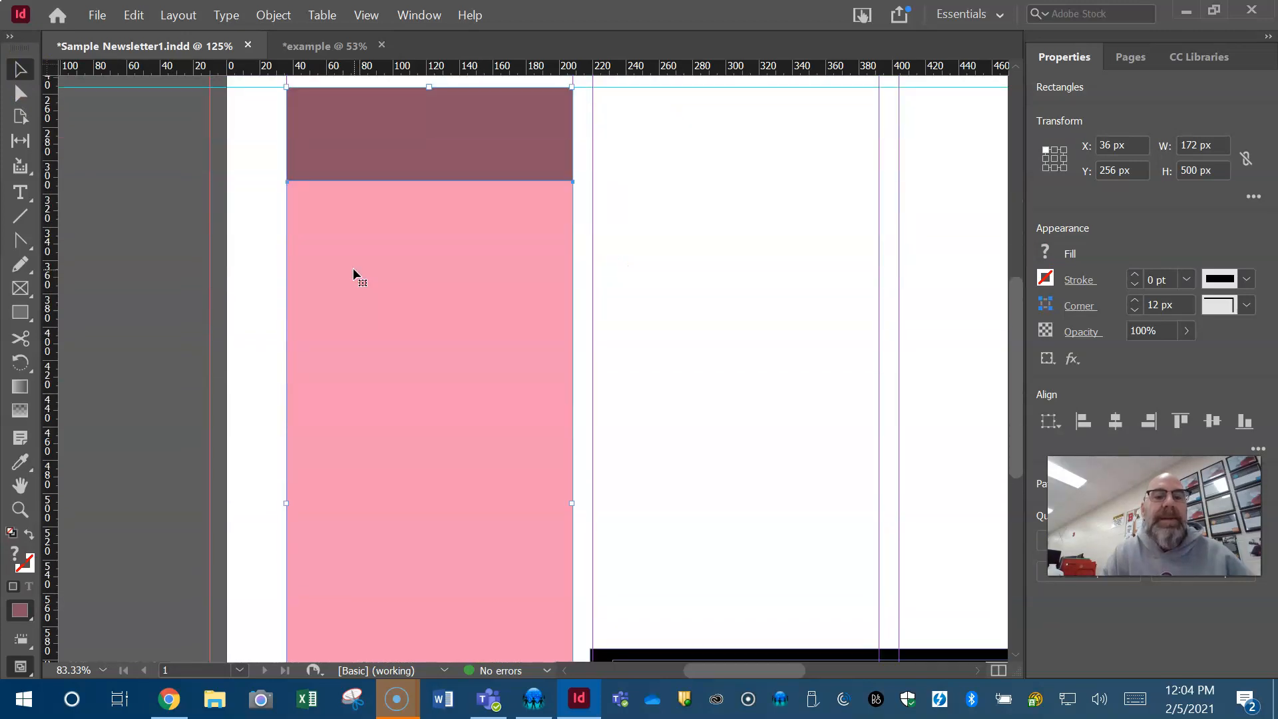
{"action": "left_click", "coordinate": [272, 15]}
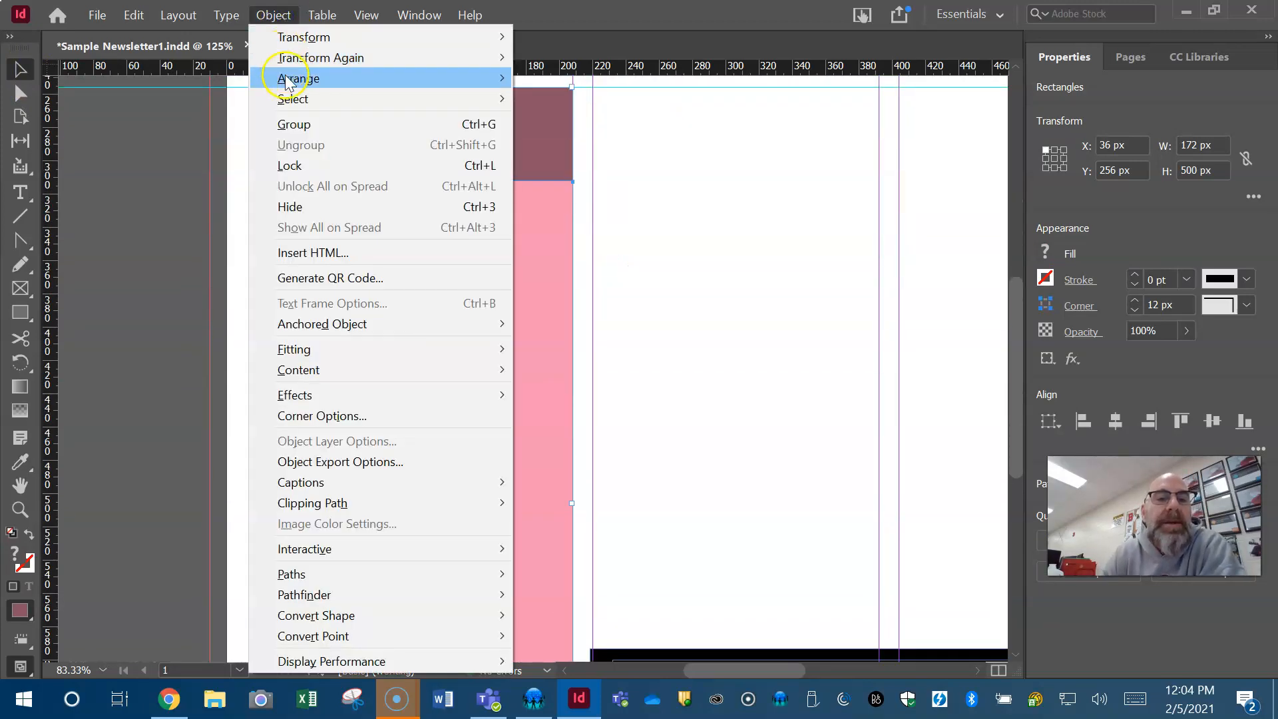
{"action": "left_click", "coordinate": [286, 124]}
{"action": "left_click", "coordinate": [696, 249]}
Step: Nudge the grouped column and heading sideways as one object and return the group to X 36 px
{"action": "left_click", "coordinate": [501, 292]}
{"action": "key", "text": "Right"}
{"action": "key", "text": "Right"}
{"action": "key", "text": "Right"}
{"action": "key", "text": "Right"}
{"action": "key", "text": "Right"}
{"action": "key", "text": "Right"}
{"action": "key", "text": "Right"}
{"action": "key", "text": "Right"}
{"action": "key", "text": "Right"}
{"action": "key", "text": "Right"}
{"action": "key", "text": "Right"}
{"action": "key", "text": "Right"}
{"action": "key", "text": "Right"}
{"action": "key", "text": "Right"}
{"action": "key", "text": "Right"}
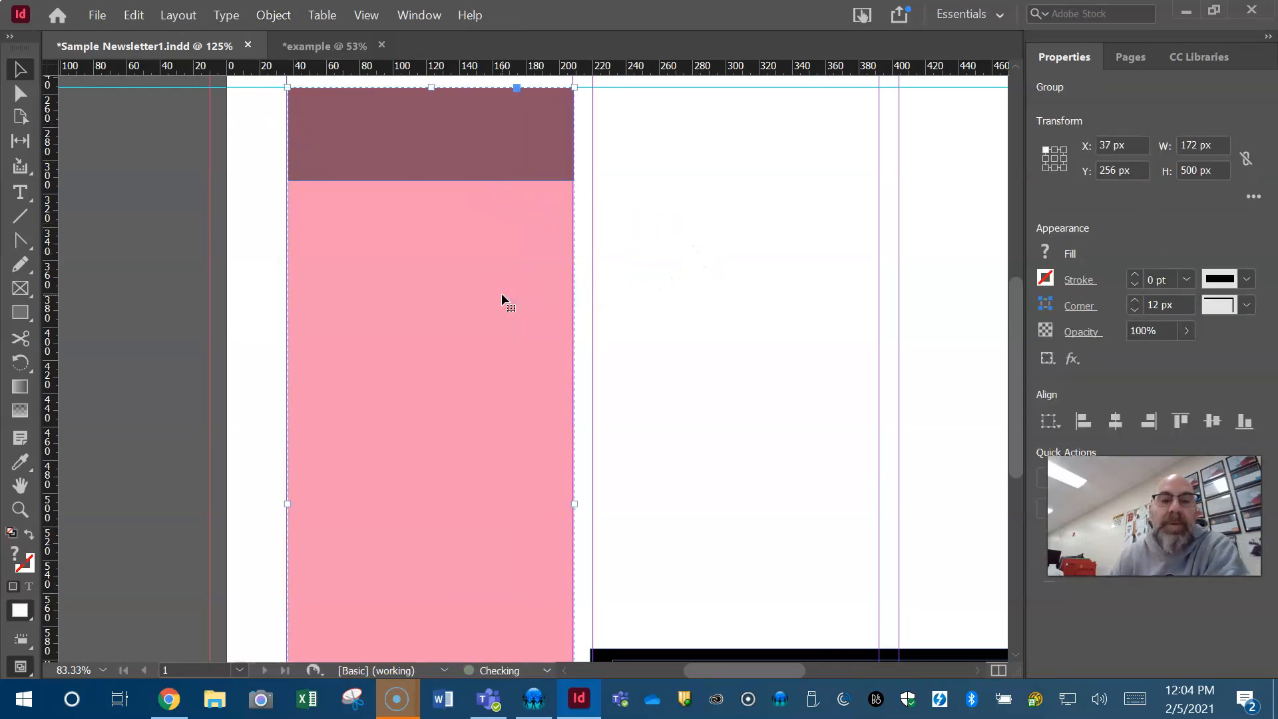
{"action": "key", "text": "Left"}
{"action": "key", "text": "Left"}
{"action": "key", "text": "Left"}
{"action": "key", "text": "Left"}
{"action": "key", "text": "Left"}
{"action": "key", "text": "Left"}
{"action": "key", "text": "Left"}
{"action": "key", "text": "Left"}
{"action": "key", "text": "Left"}
{"action": "key", "text": "Left"}
{"action": "key", "text": "Left"}
{"action": "key", "text": "Left"}
{"action": "key", "text": "Left"}
{"action": "key", "text": "Left"}
{"action": "key", "text": "Left"}
{"action": "key", "text": "Left"}
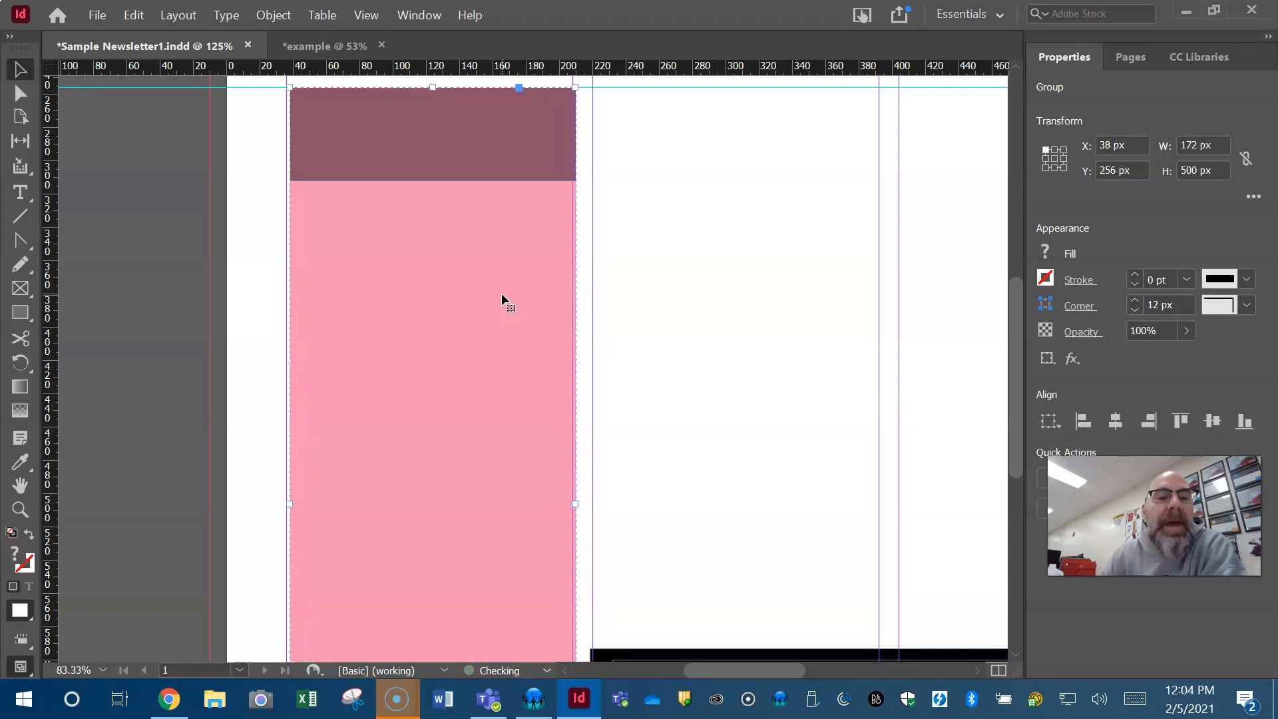
{"action": "key", "text": "Right"}
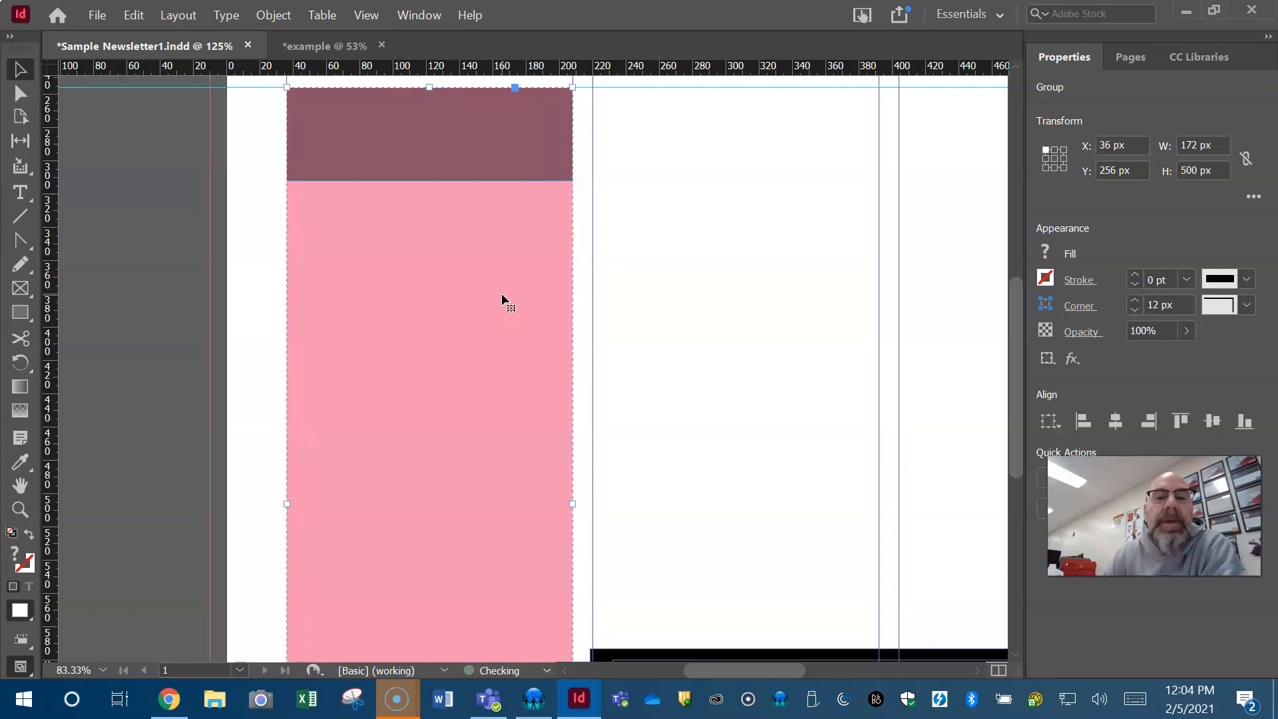
{"action": "left_click", "coordinate": [151, 237]}
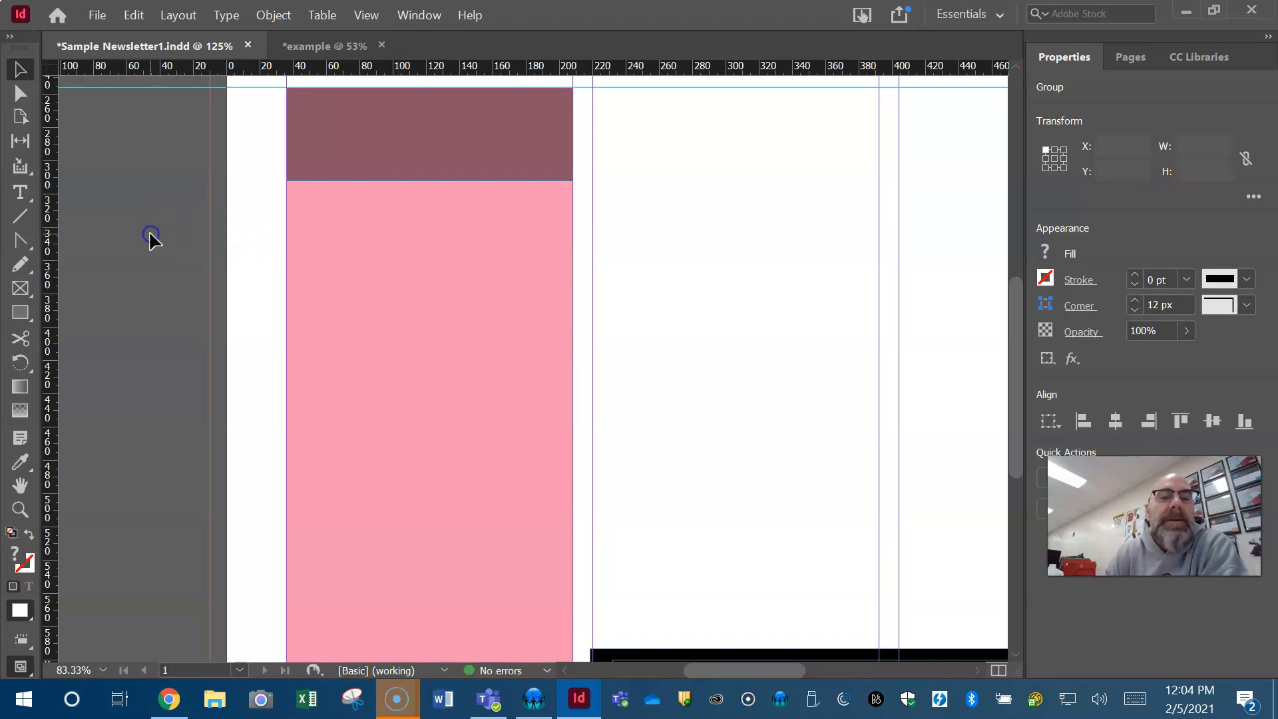
Step: Check the Topic One heading in the example document and draw a text frame just inside the newsletter's dark heading bar
{"action": "left_click", "coordinate": [320, 48]}
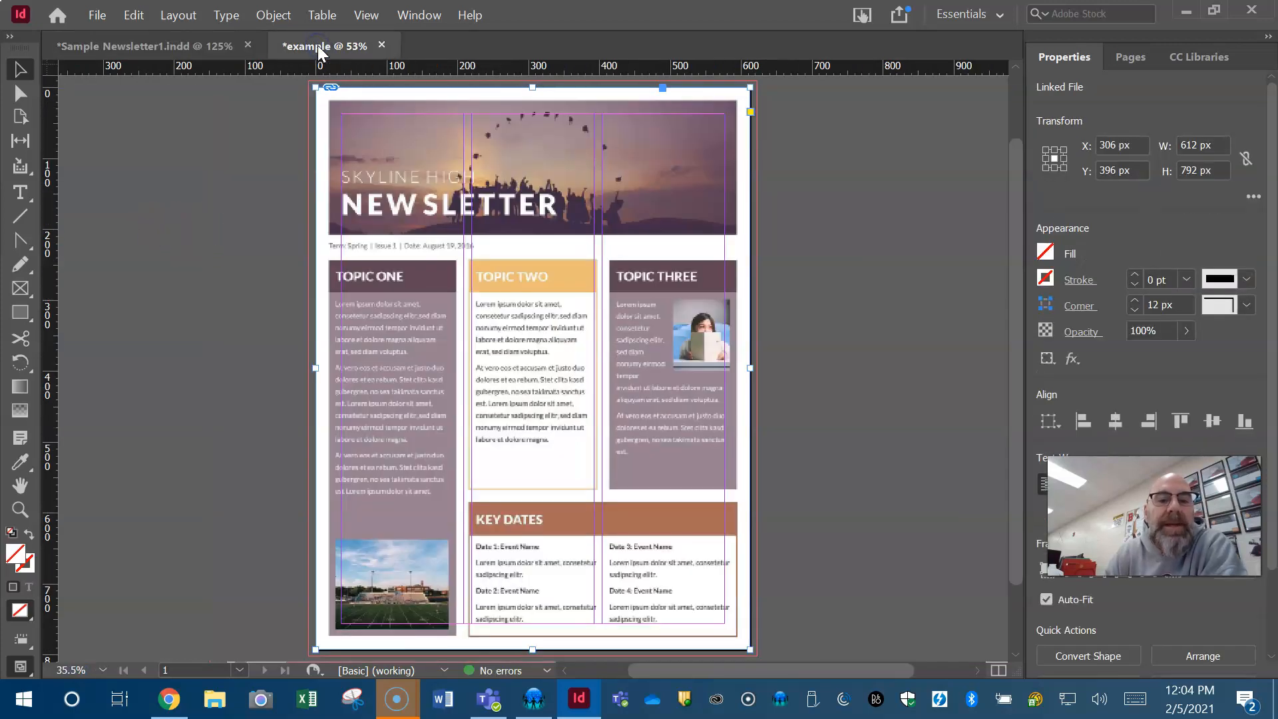
{"action": "left_click", "coordinate": [228, 47]}
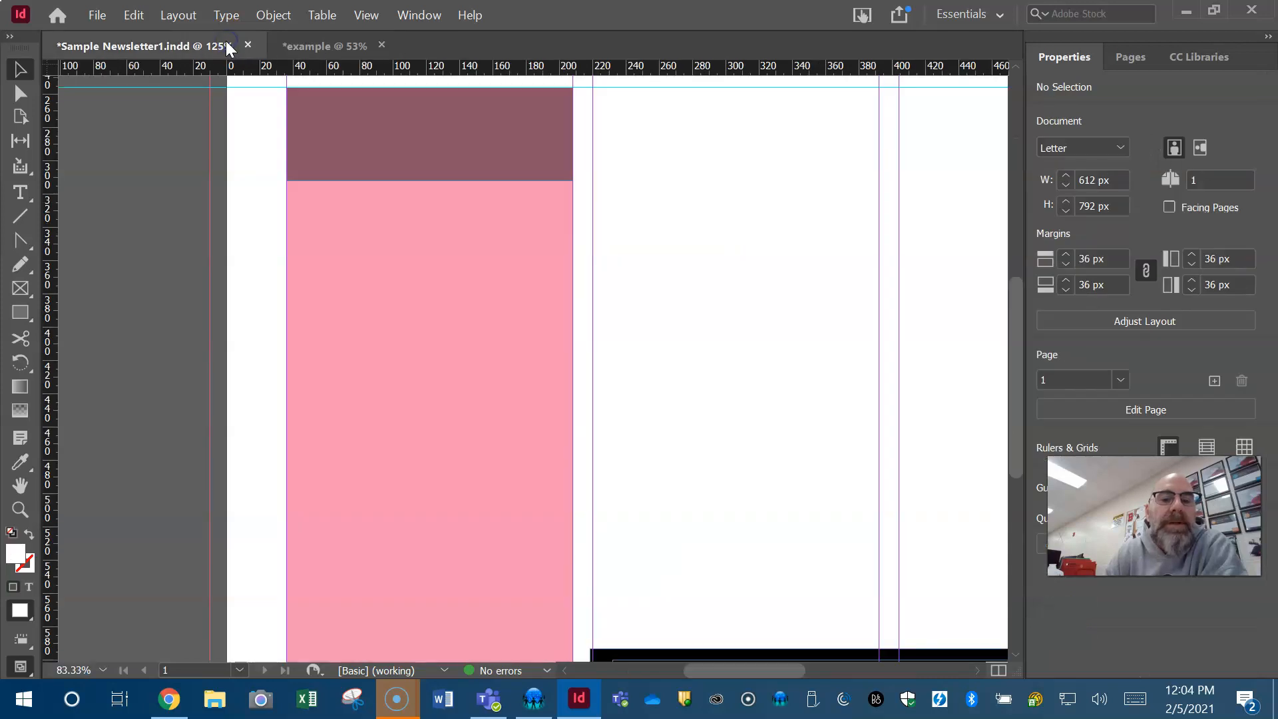
{"action": "left_click", "coordinate": [21, 194]}
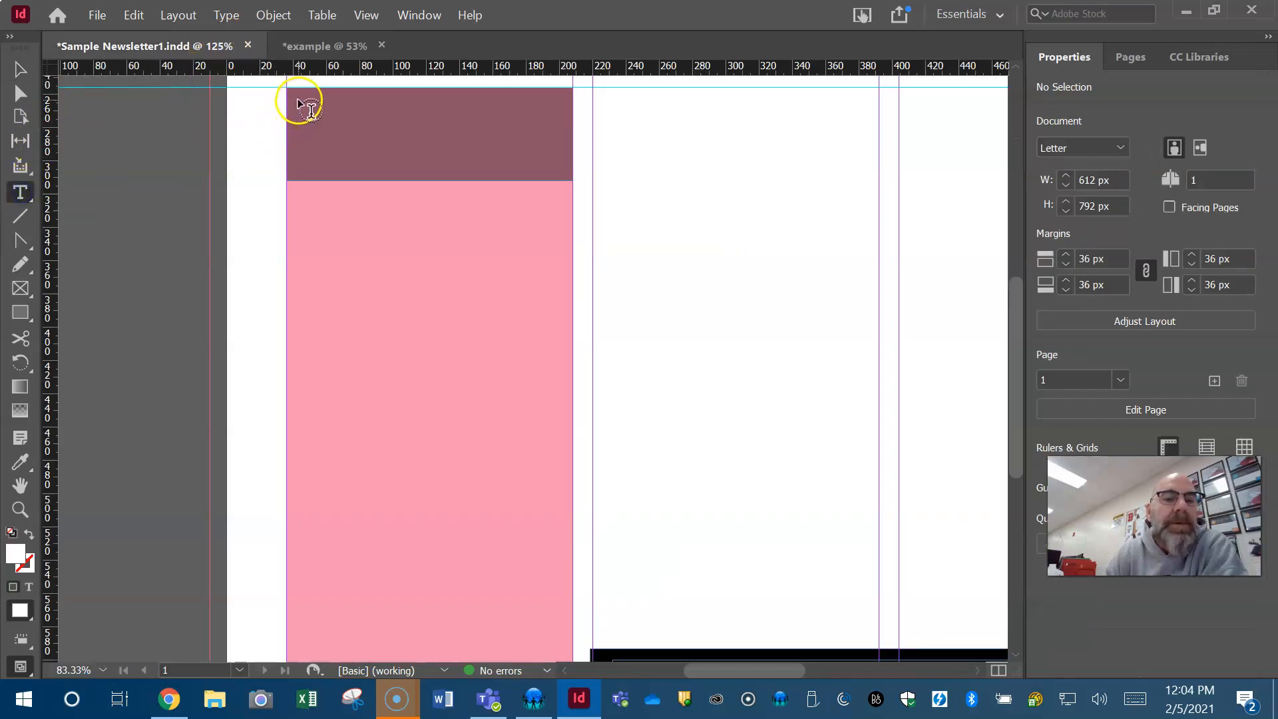
{"action": "left_click_drag", "start_coordinate": [294, 99], "coordinate": [560, 170]}
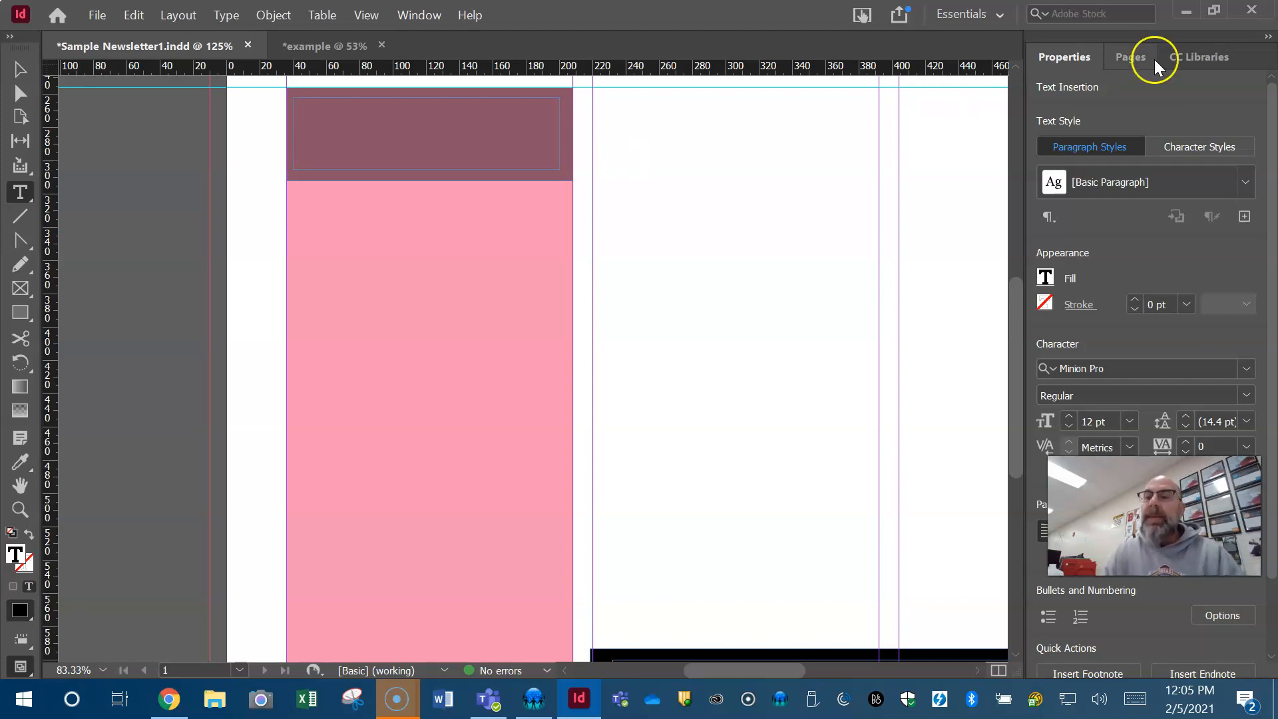
Step: Undock the Properties panel over the page and enter the centred heading "Topic One" in the new text frame
{"action": "left_click_drag", "start_coordinate": [1084, 57], "coordinate": [799, 97]}
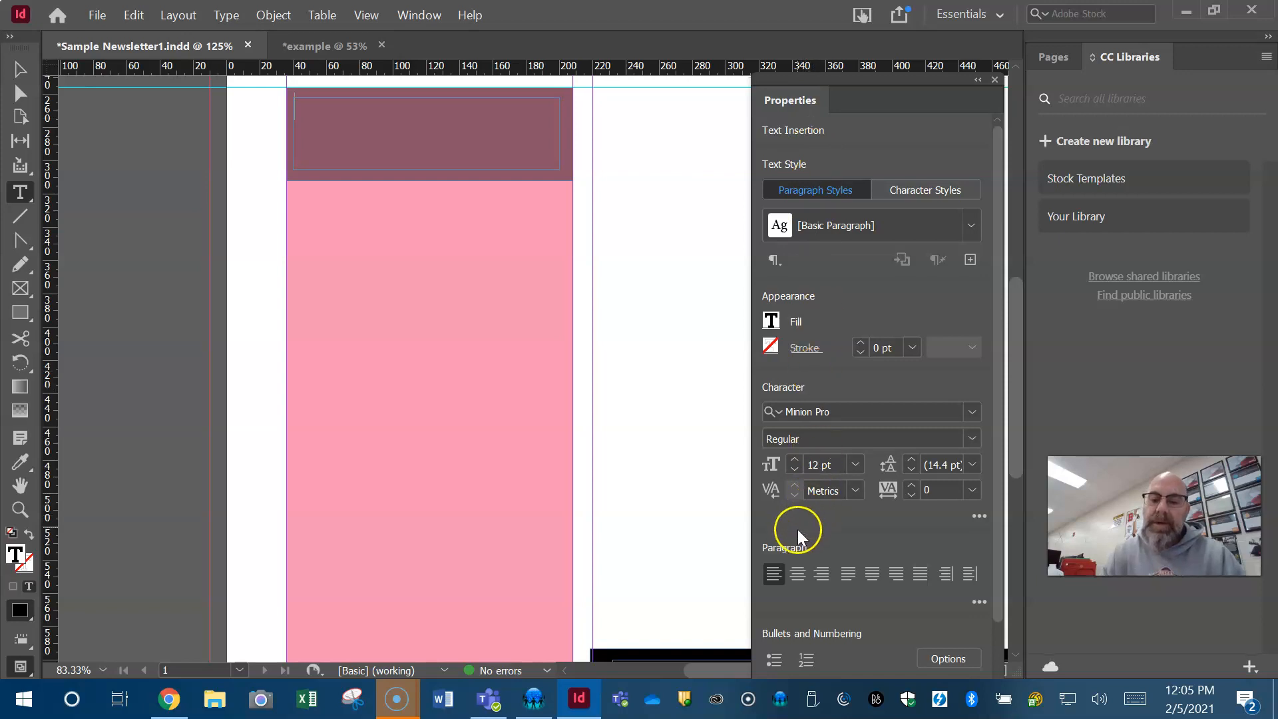
{"action": "left_click", "coordinate": [798, 574]}
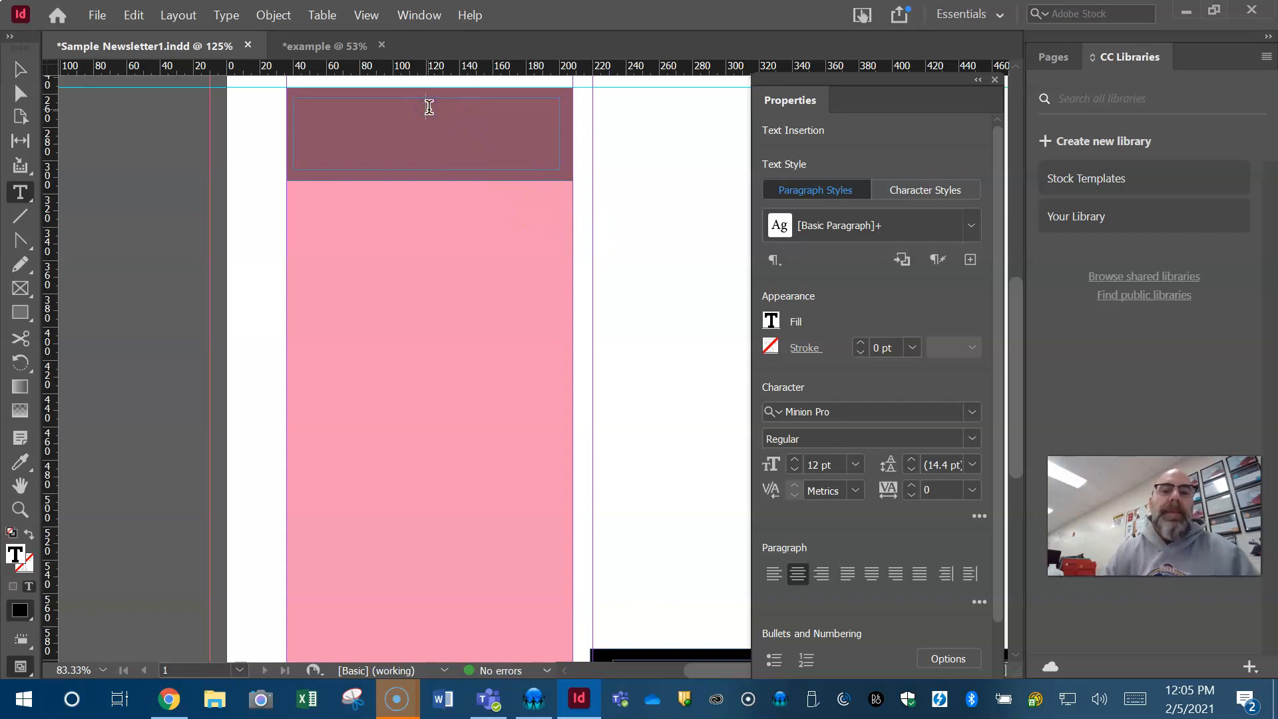
{"action": "type", "text": "Top"}
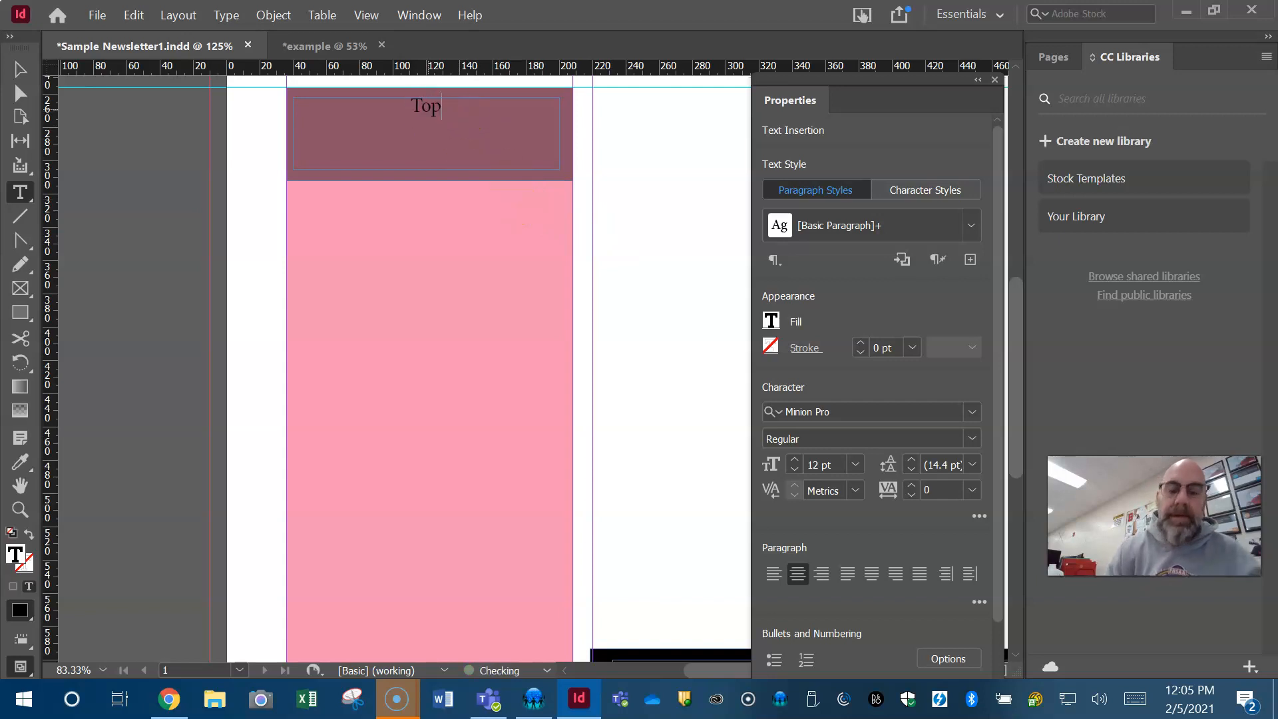
{"action": "type", "text": "ic One"}
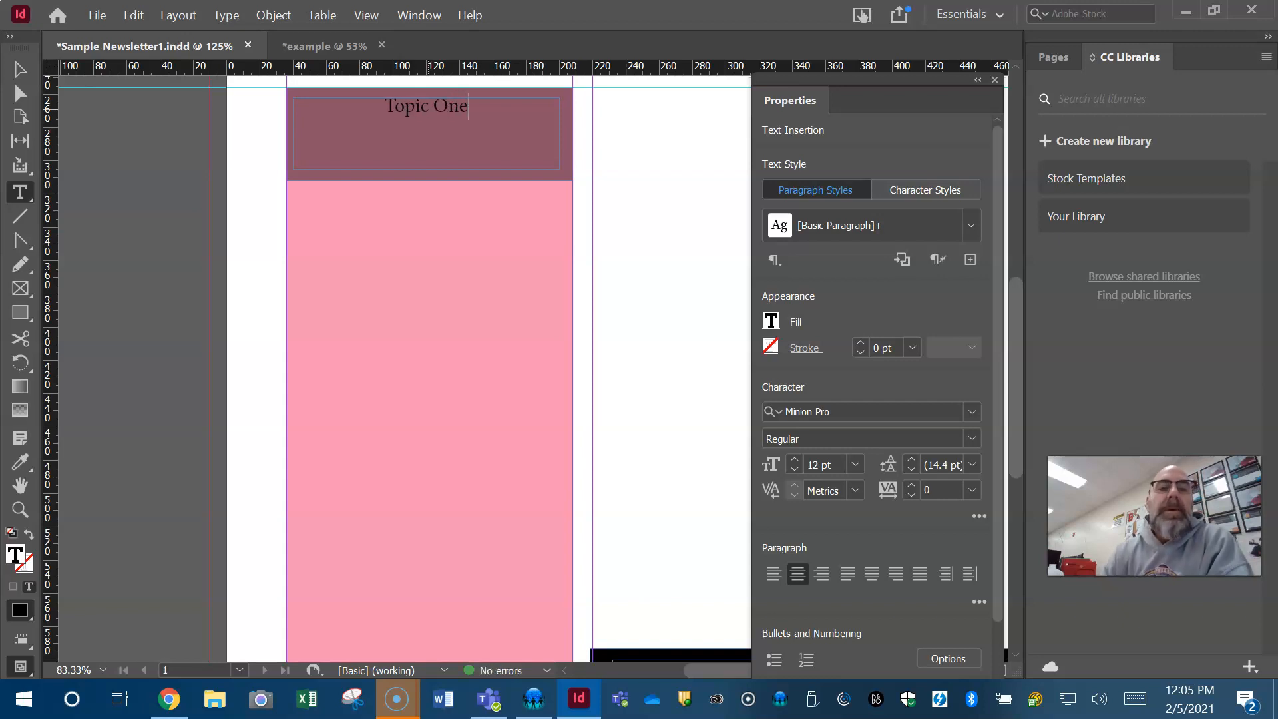
Step: Set the whole "Topic One" heading's text size to 20 pt
{"action": "left_click", "coordinate": [434, 107]}
{"action": "double_click", "coordinate": [436, 107]}
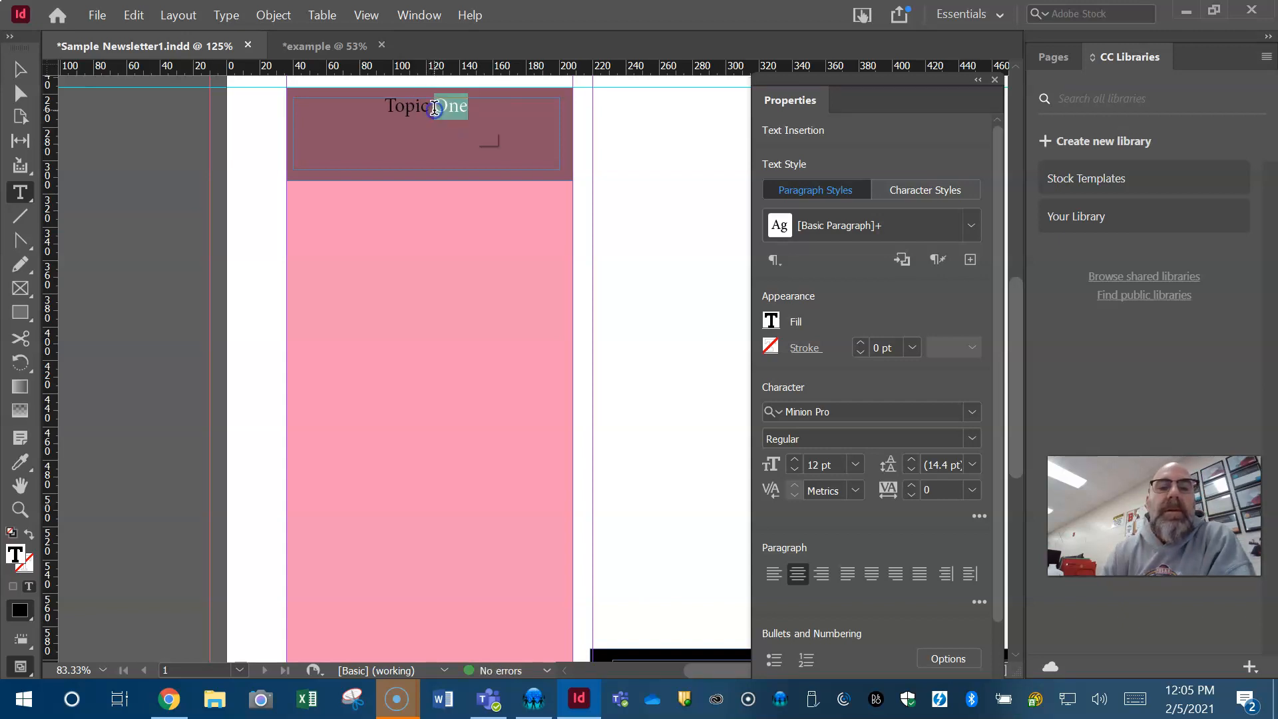
{"action": "left_click_drag", "start_coordinate": [387, 112], "coordinate": [478, 106]}
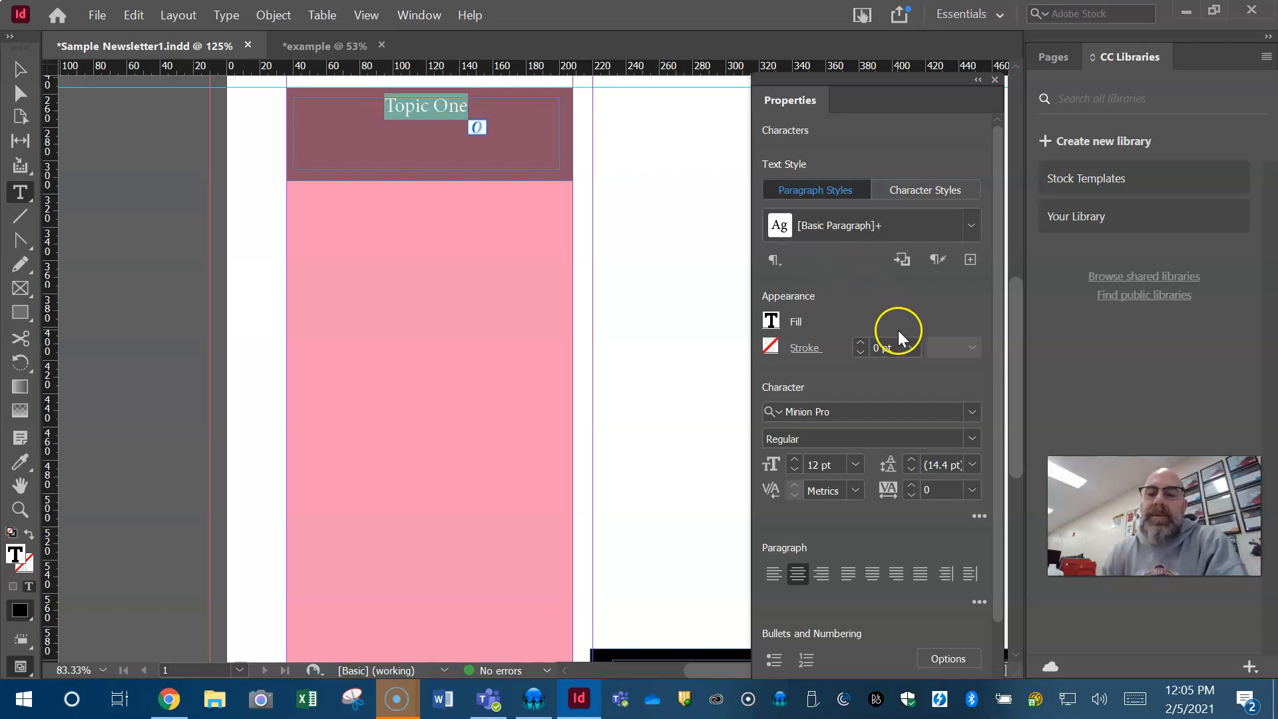
{"action": "left_click", "coordinate": [794, 458]}
{"action": "left_click", "coordinate": [793, 459]}
{"action": "left_click", "coordinate": [793, 458]}
{"action": "left_click", "coordinate": [793, 459]}
{"action": "left_click", "coordinate": [793, 459]}
{"action": "left_click", "coordinate": [793, 459]}
{"action": "left_click", "coordinate": [794, 459]}
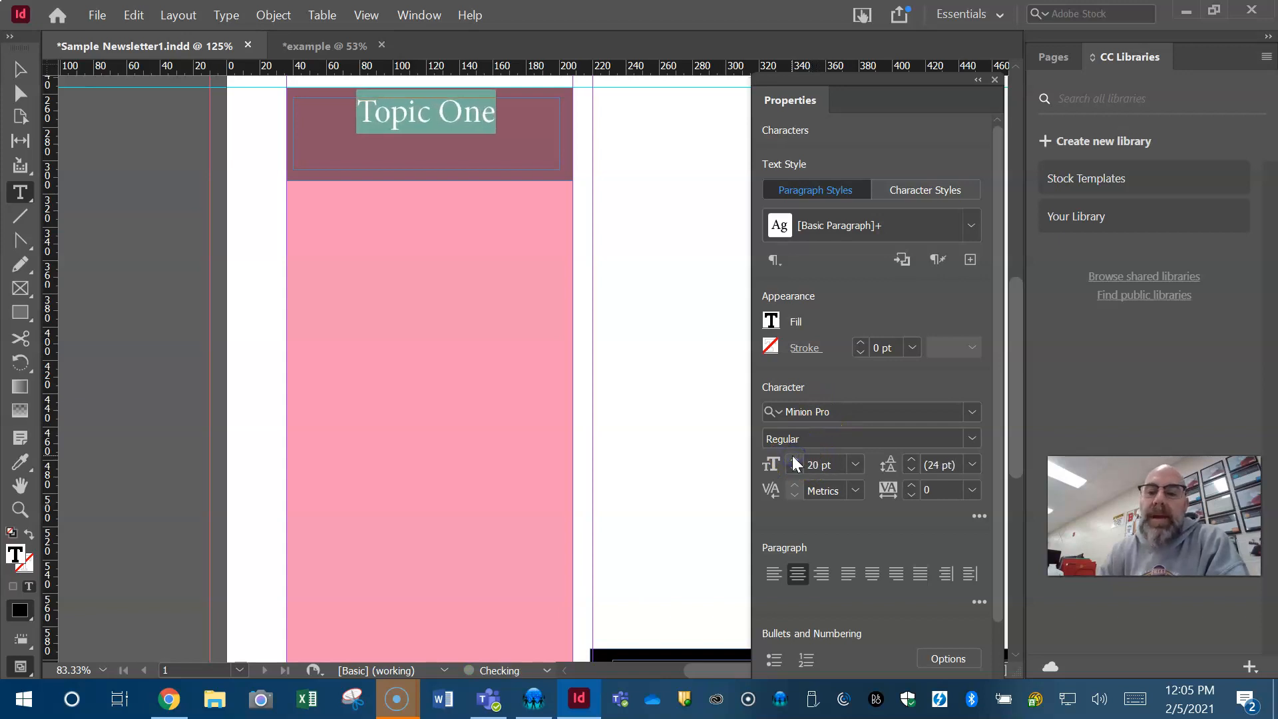
Step: Change the selected "Topic One" heading's font to Bauhaus 93
{"action": "left_click", "coordinate": [971, 412]}
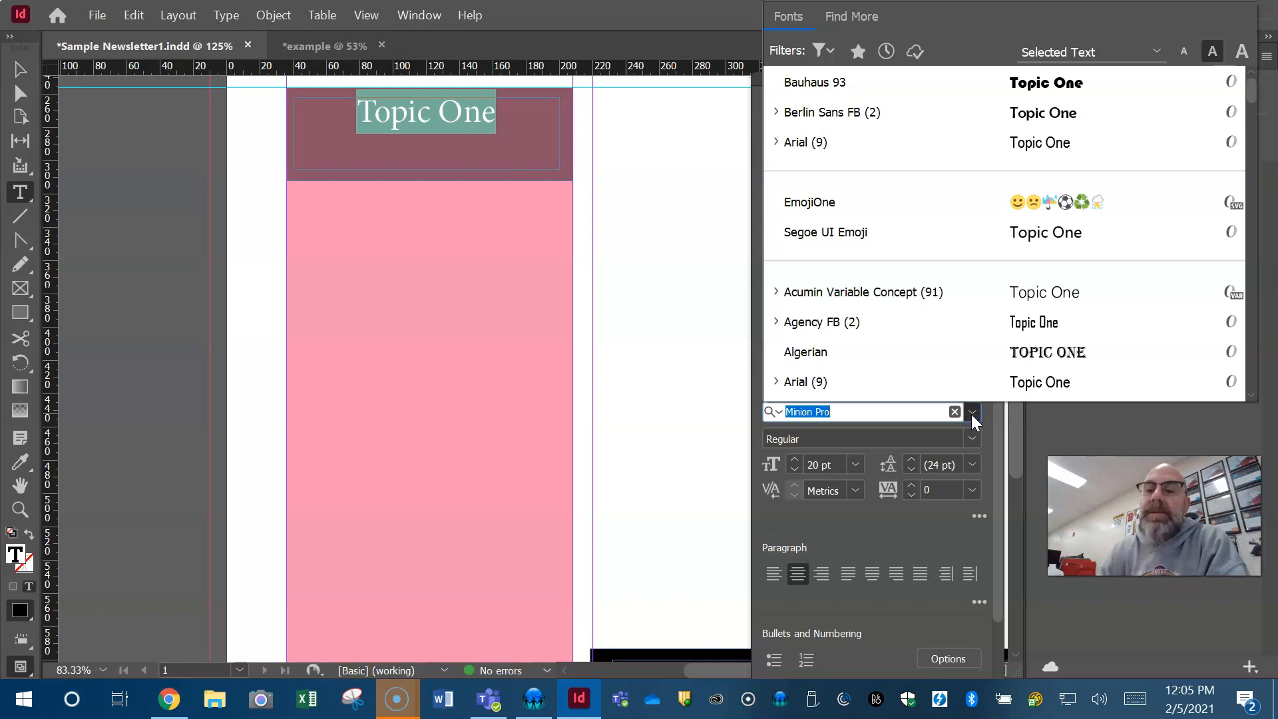
{"action": "left_click", "coordinate": [1036, 85]}
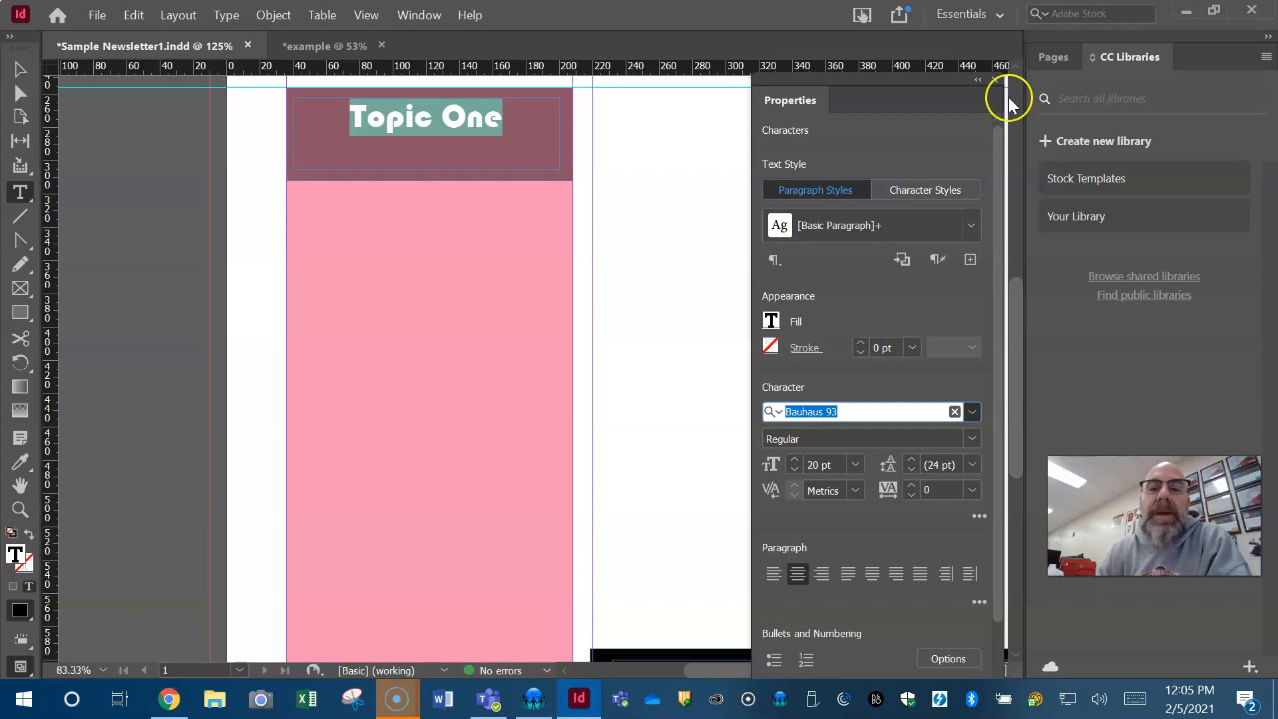
{"action": "left_click", "coordinate": [922, 129]}
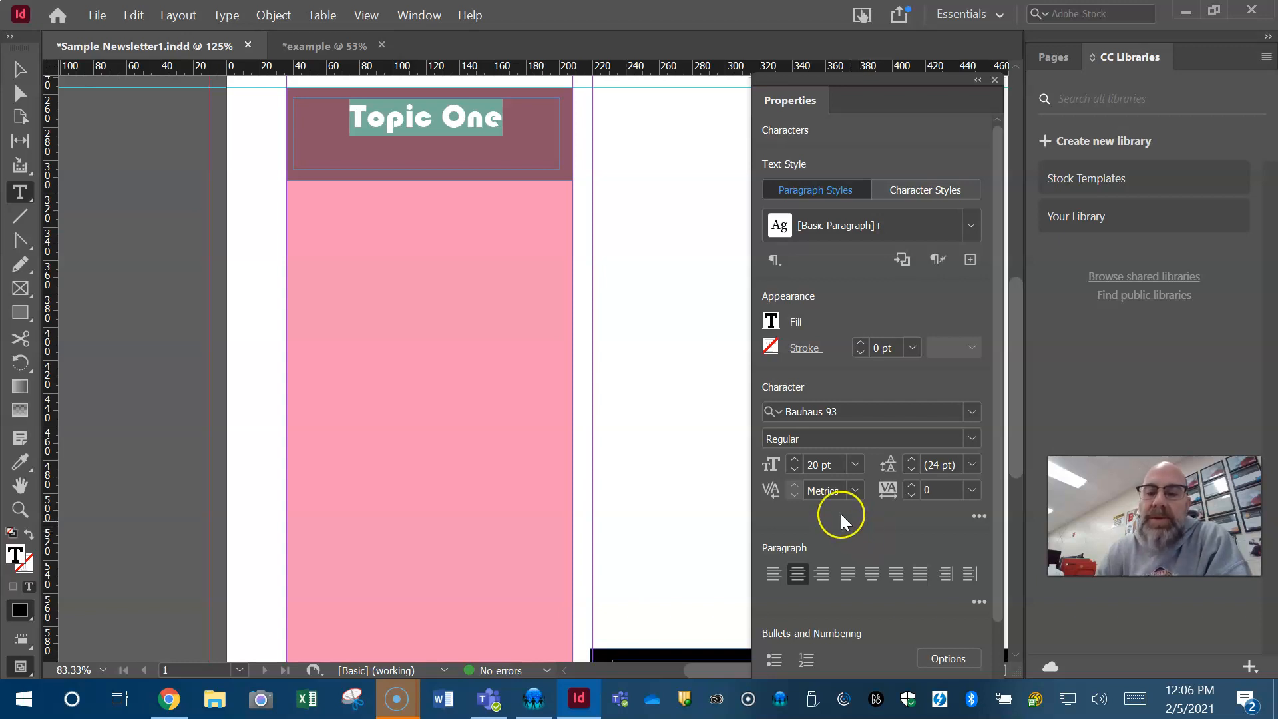
Step: Increase the selected "Topic One" heading's text size to 28 pt
{"action": "left_click", "coordinate": [794, 459]}
{"action": "left_click", "coordinate": [793, 459]}
{"action": "left_click", "coordinate": [794, 459]}
{"action": "left_click", "coordinate": [793, 459]}
{"action": "left_click", "coordinate": [793, 459]}
{"action": "left_click", "coordinate": [793, 460]}
{"action": "left_click", "coordinate": [793, 459]}
{"action": "left_click", "coordinate": [793, 459]}
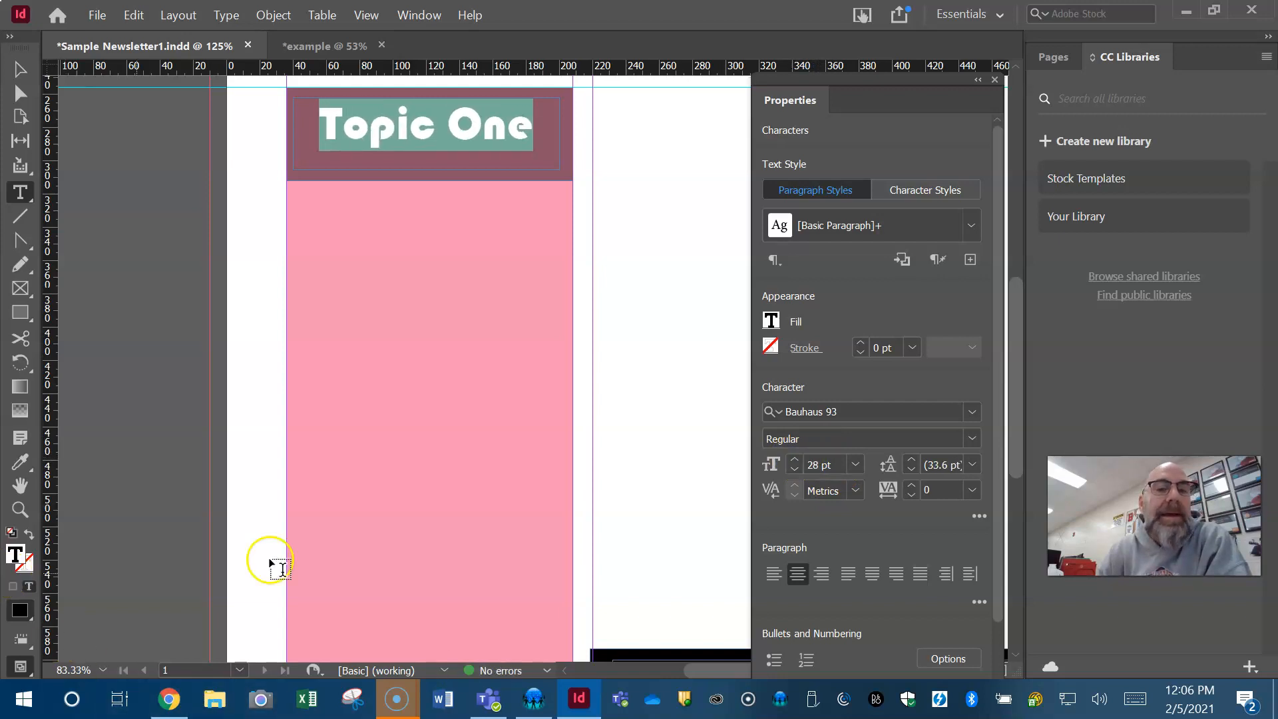
Step: Shorten the "Topic One" text frame to 29 px high and nudge it within its bar to X 42 px, Y 269 px
{"action": "left_click", "coordinate": [21, 69]}
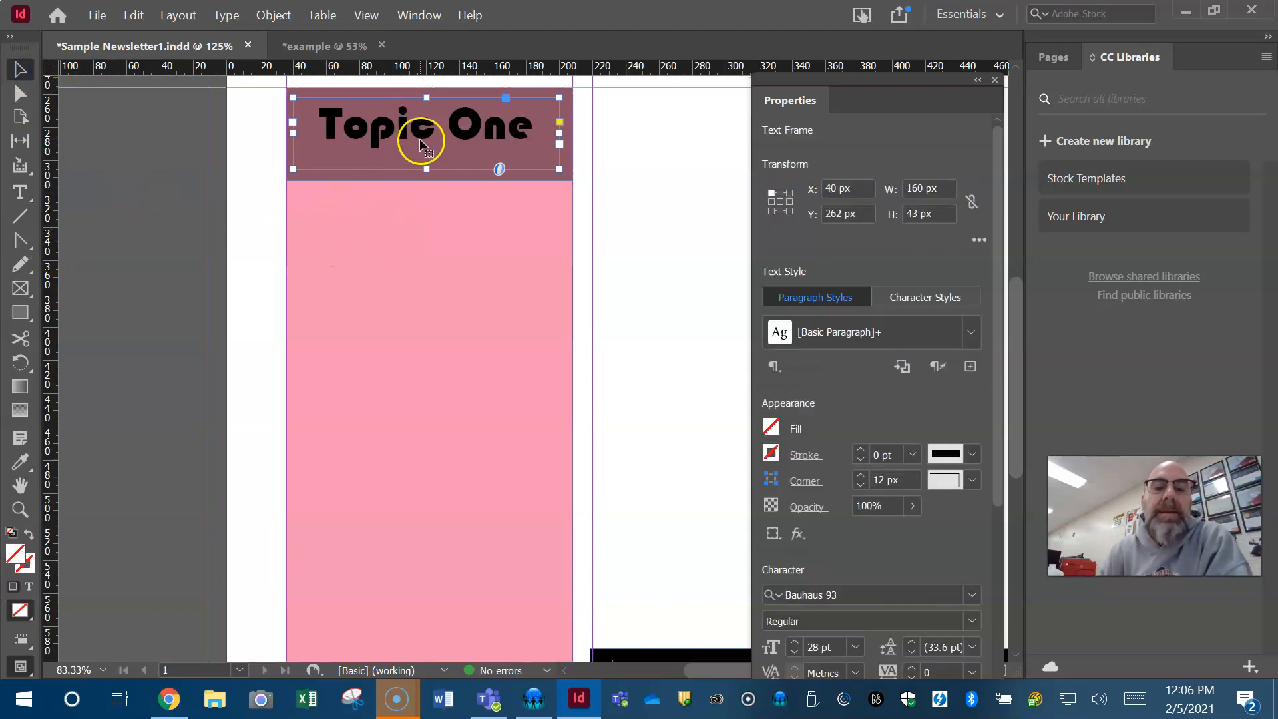
{"action": "left_click_drag", "start_coordinate": [426, 169], "coordinate": [430, 147]}
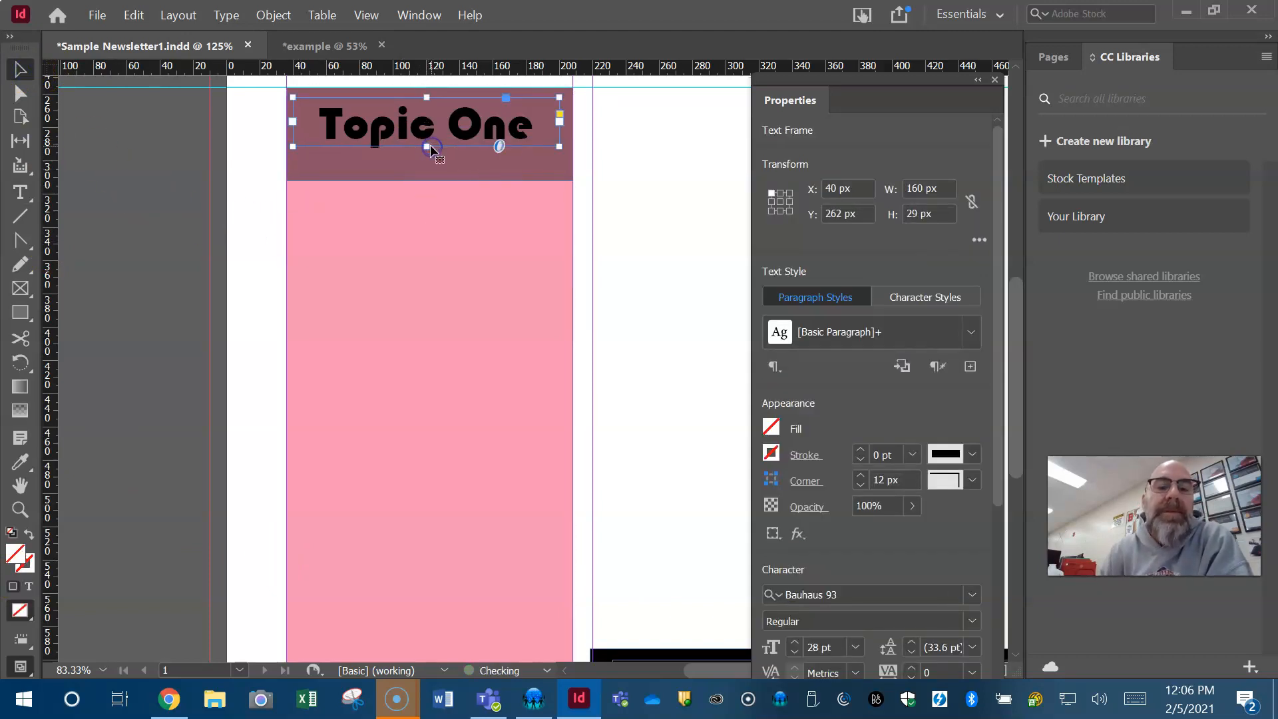
{"action": "key", "text": "Down"}
{"action": "key", "text": "Down"}
{"action": "key", "text": "Down"}
{"action": "key", "text": "Down"}
{"action": "key", "text": "Down"}
{"action": "key", "text": "Down"}
{"action": "key", "text": "Down"}
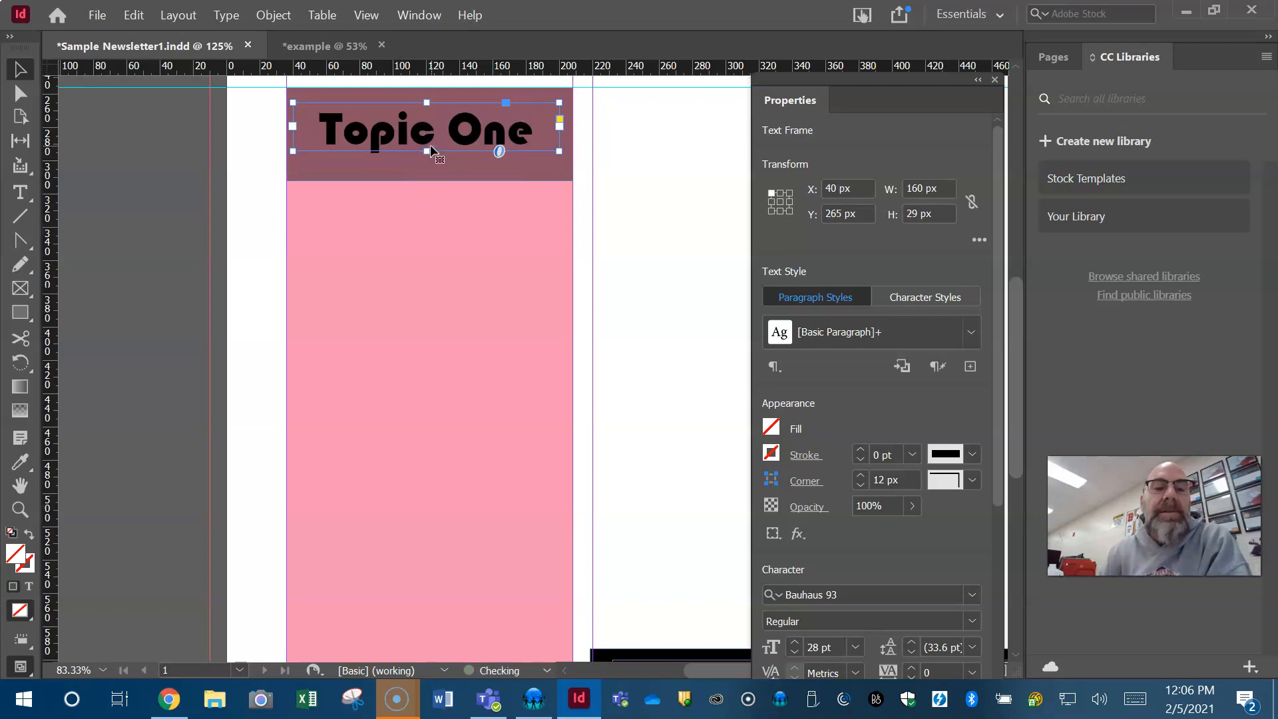
{"action": "key", "text": "Right"}
{"action": "key", "text": "Right"}
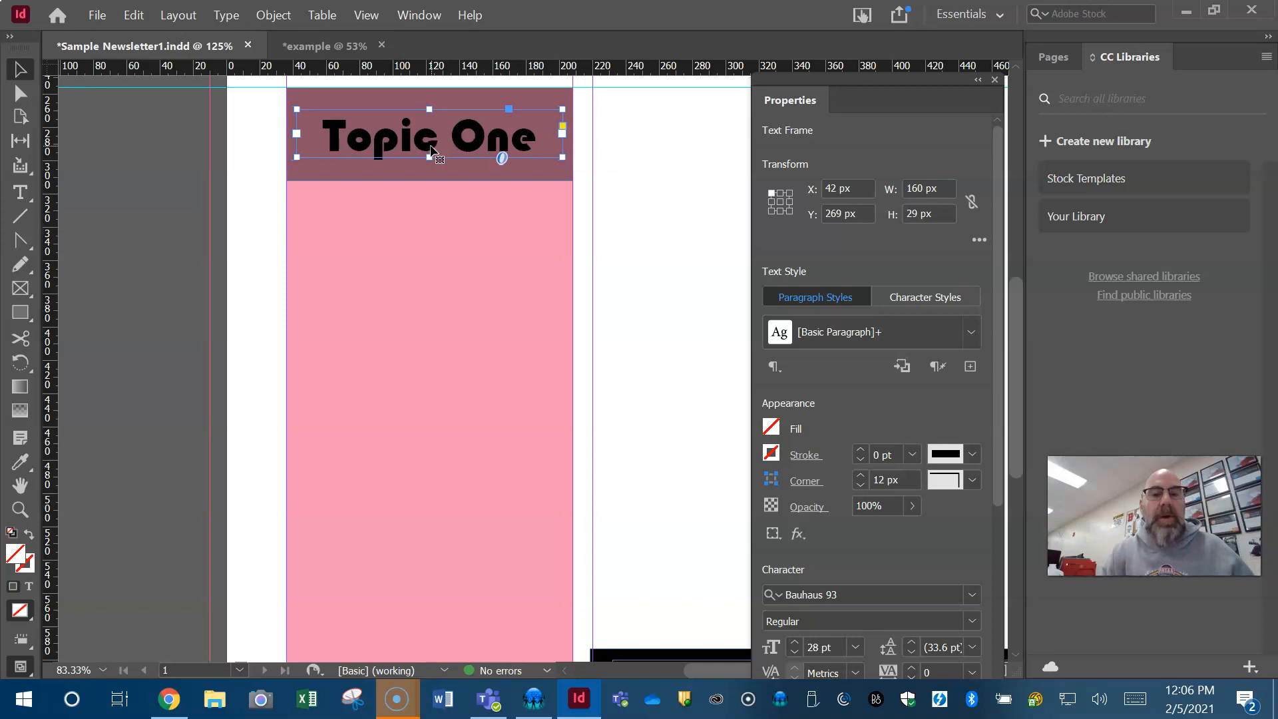
Step: Group the "Topic One" text frame with its heading bar and the pink column
{"action": "left_click", "coordinate": [438, 200]}
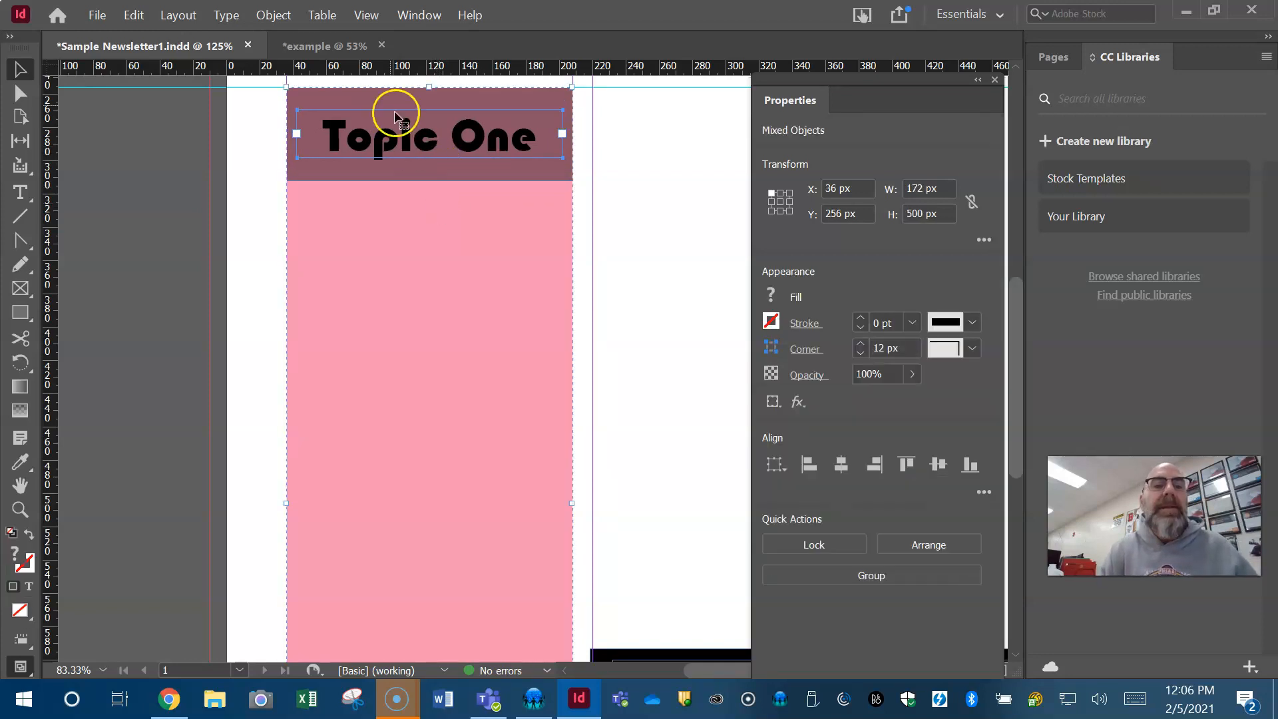
{"action": "left_click", "coordinate": [276, 14]}
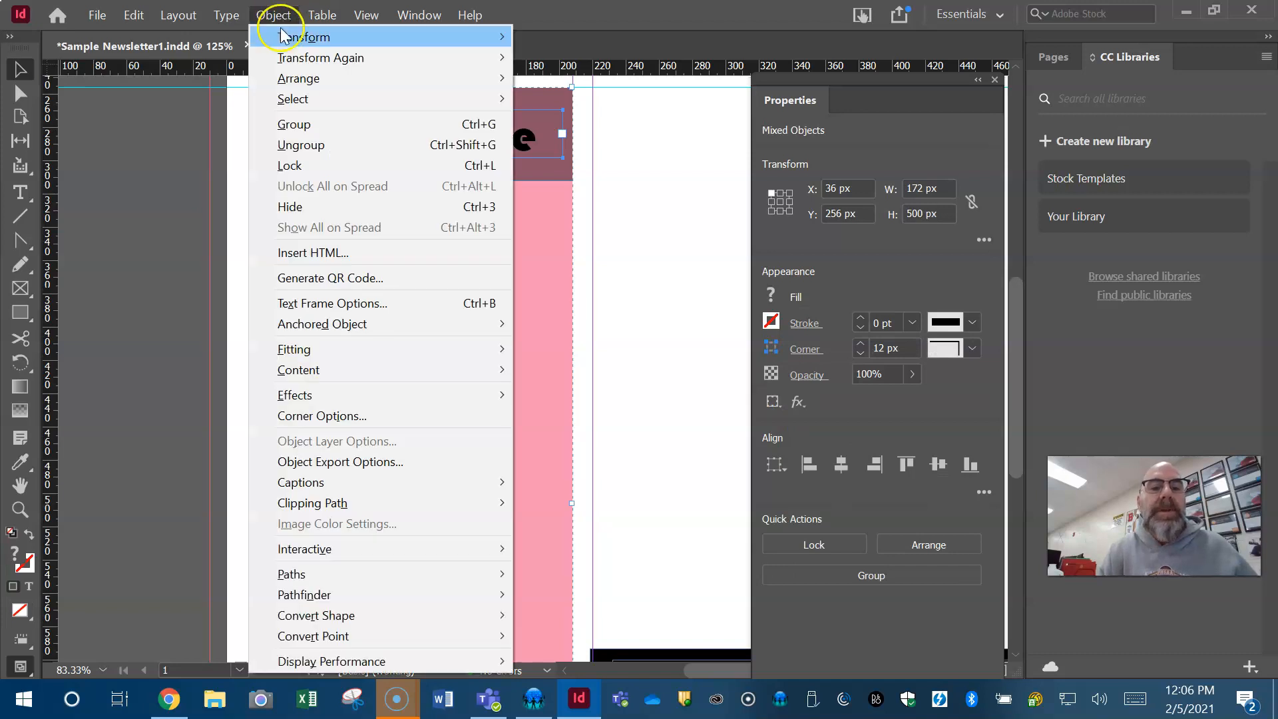
{"action": "left_click", "coordinate": [288, 133]}
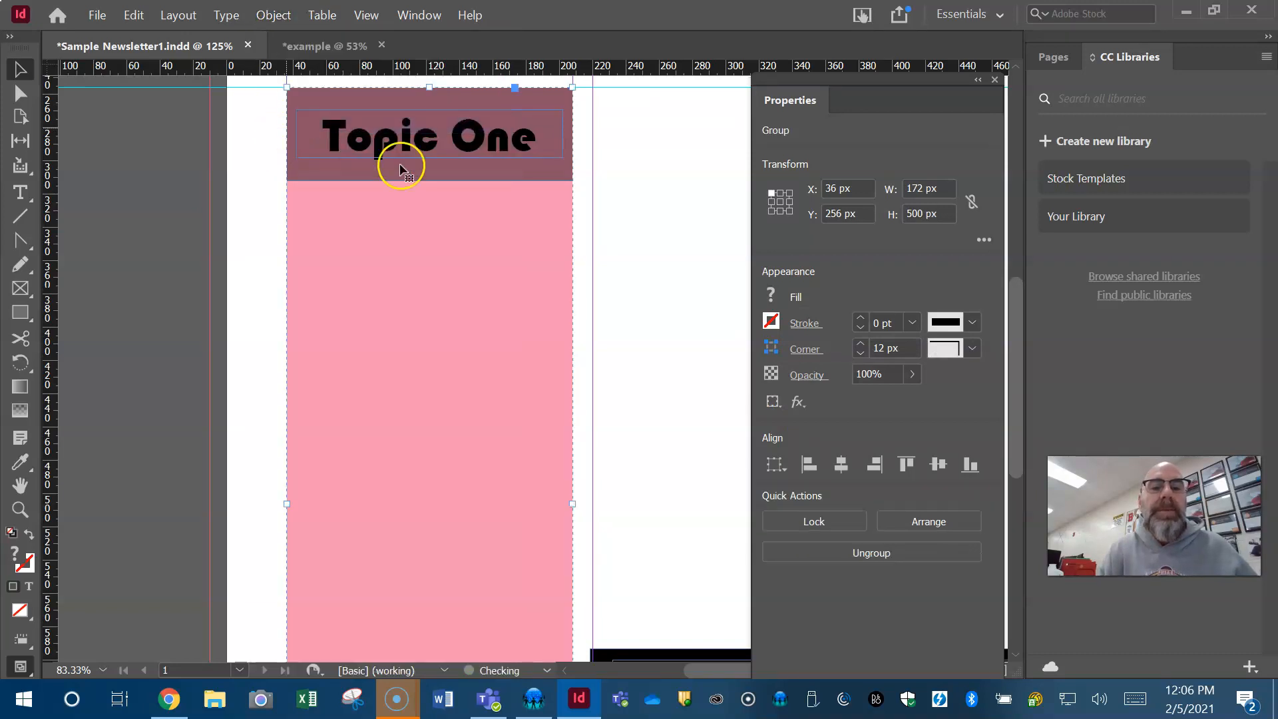
Step: Test the group by nudging it right to X 44 px and back to X 36 px
{"action": "left_click", "coordinate": [642, 246]}
{"action": "left_click", "coordinate": [539, 272]}
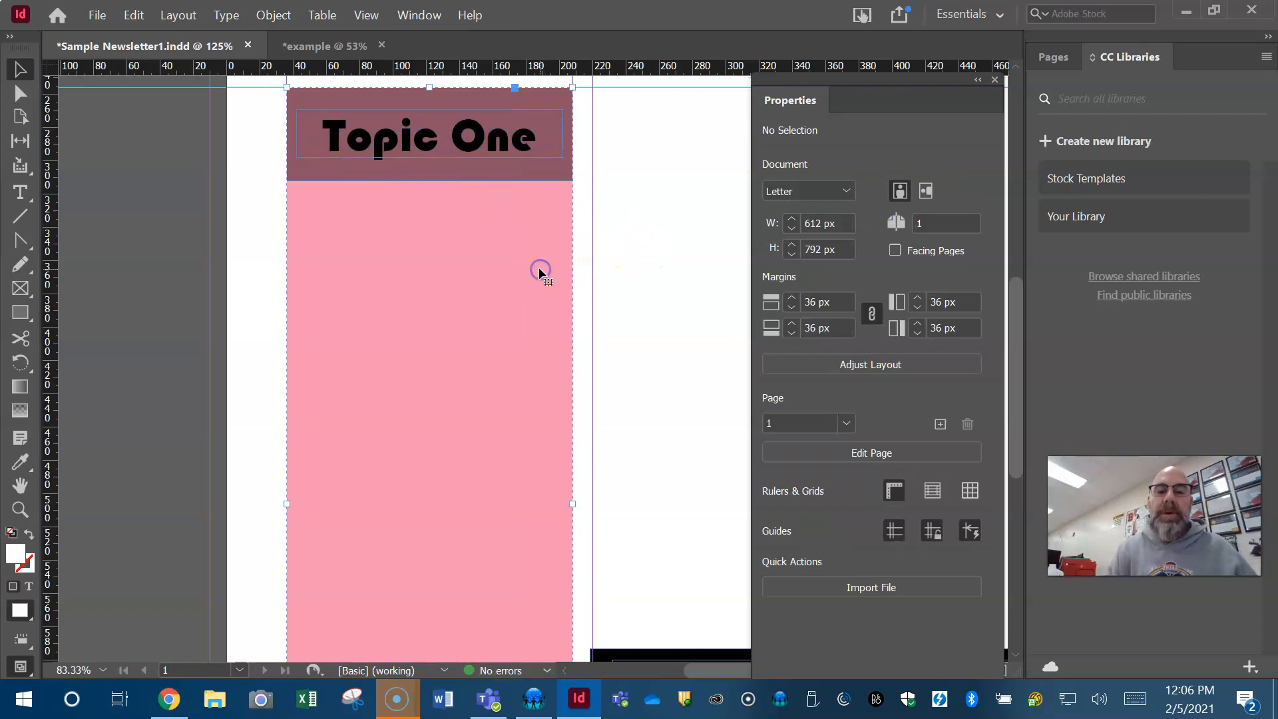
{"action": "key", "text": "Right"}
{"action": "key", "text": "Right"}
{"action": "key", "text": "Right"}
{"action": "key", "text": "Right"}
{"action": "key", "text": "Right"}
{"action": "key", "text": "Right"}
{"action": "key", "text": "Right"}
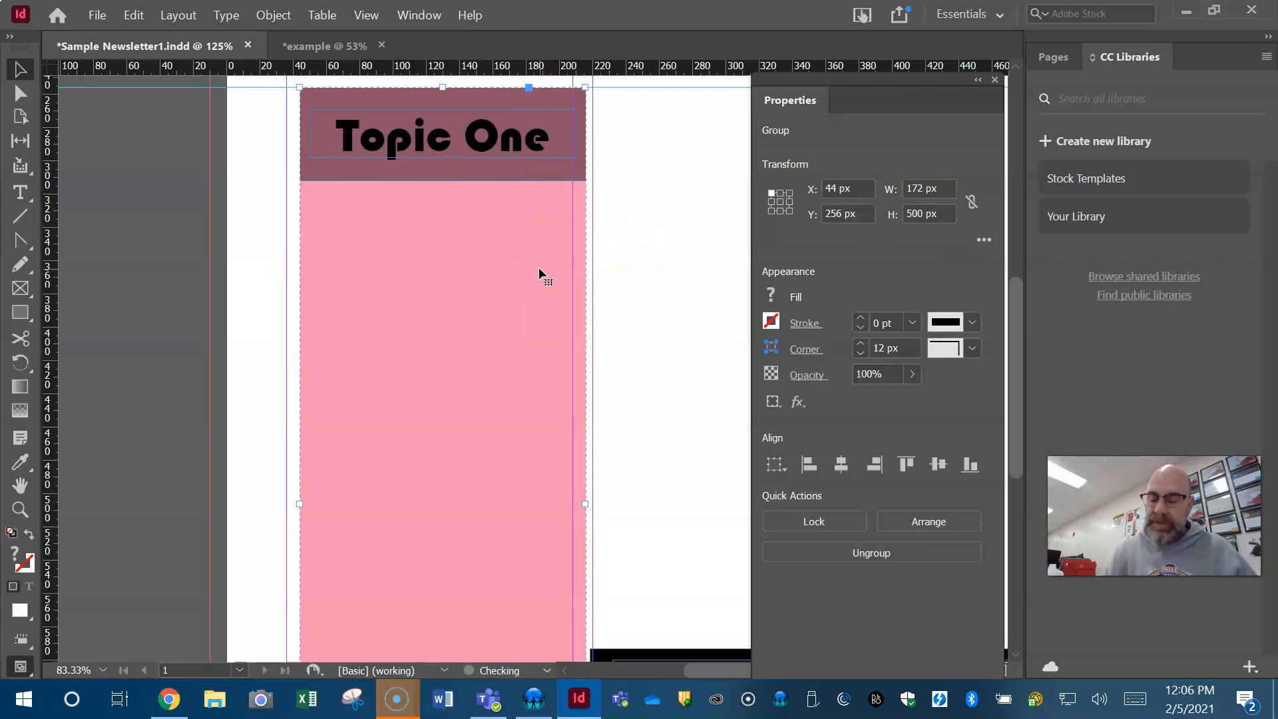
{"action": "key", "text": "Left"}
{"action": "key", "text": "Left"}
{"action": "key", "text": "Left"}
{"action": "key", "text": "Left"}
{"action": "key", "text": "Left"}
{"action": "key", "text": "Left"}
{"action": "key", "text": "Left"}
{"action": "key", "text": "Left"}
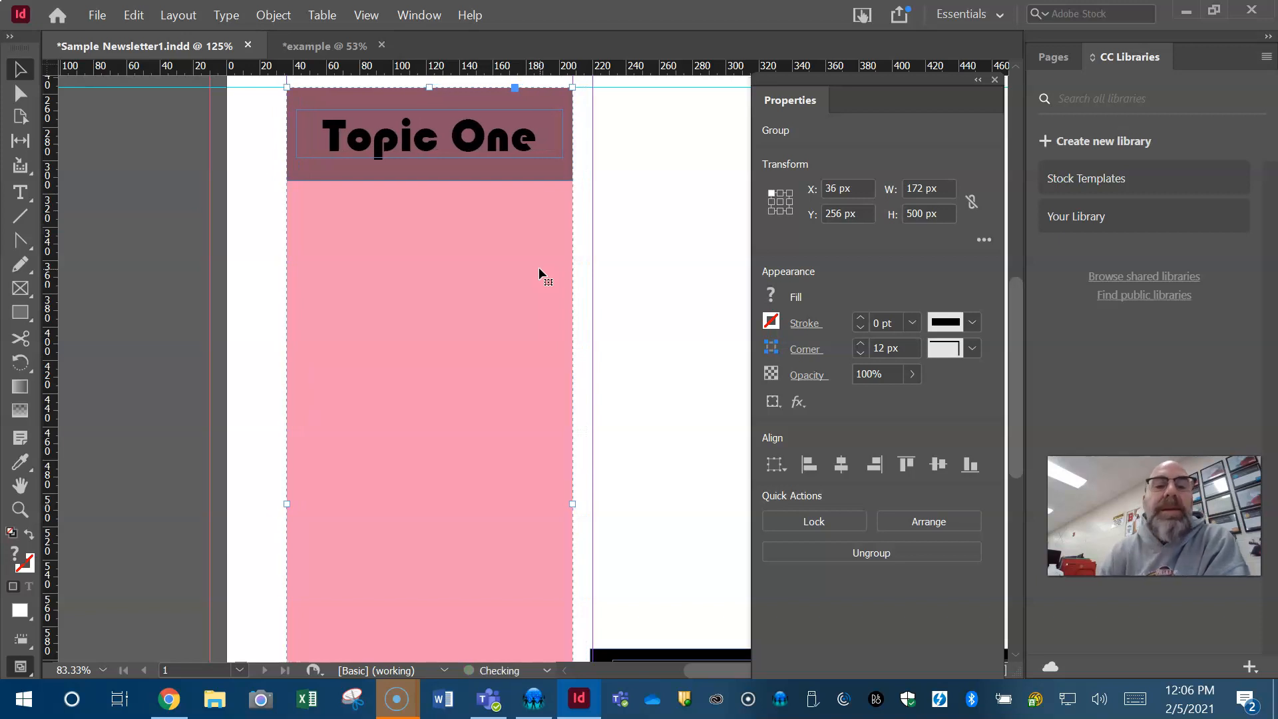
Step: Ungroup the "Topic One" heading, its bar and the pink column, and clear the selection
{"action": "left_click", "coordinate": [273, 16]}
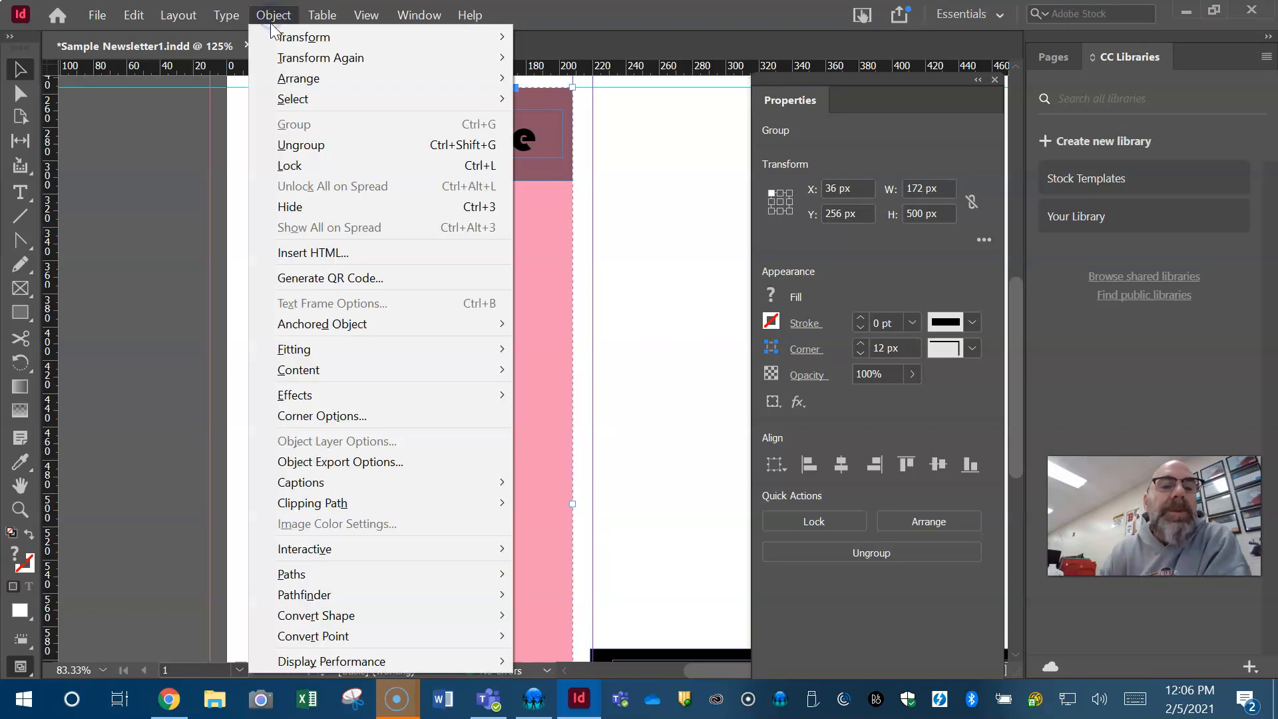
{"action": "left_click", "coordinate": [295, 145]}
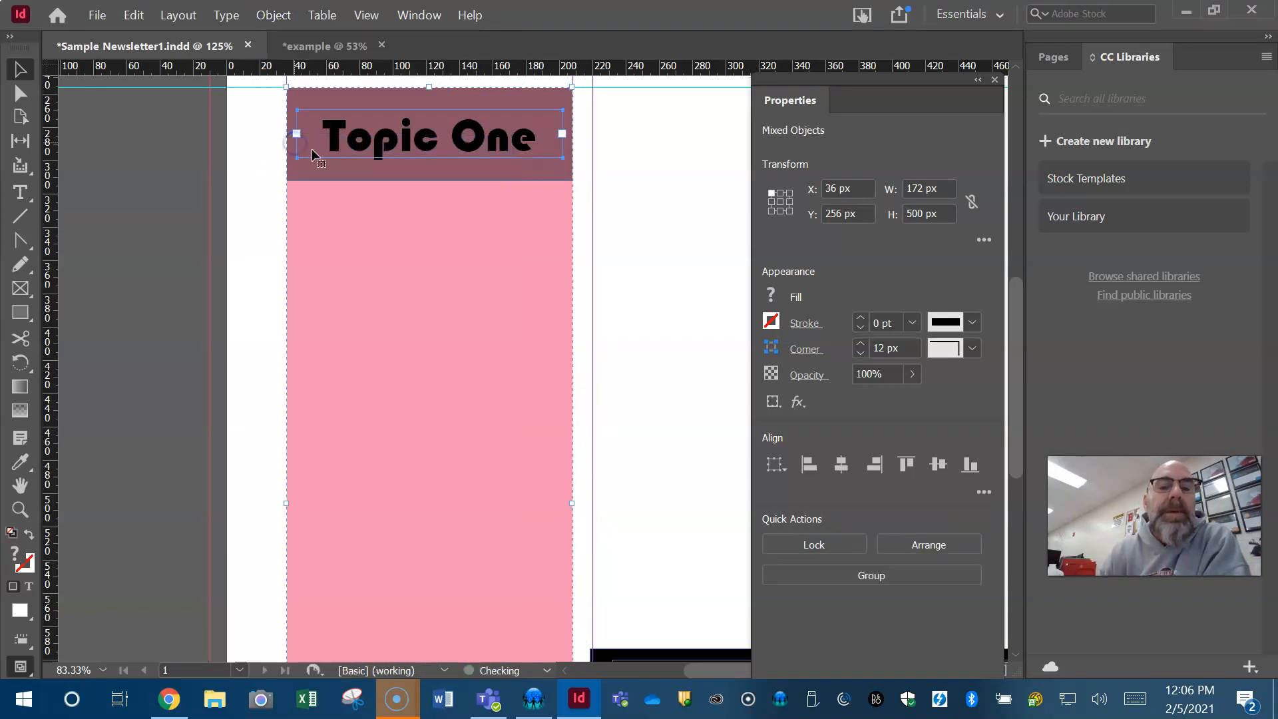
{"action": "left_click", "coordinate": [669, 229]}
Step: Nudge only the "Topic One" text frame to the right and back to X 41 px, and deselect it
{"action": "left_click", "coordinate": [520, 141]}
{"action": "key", "text": "Right"}
{"action": "key", "text": "Right"}
{"action": "key", "text": "Right"}
{"action": "key", "text": "Right"}
{"action": "key", "text": "Right"}
{"action": "key", "text": "Right"}
{"action": "key", "text": "Right"}
{"action": "key", "text": "Right"}
{"action": "key", "text": "Right"}
{"action": "key", "text": "Right"}
{"action": "key", "text": "Right"}
{"action": "key", "text": "Right"}
{"action": "key", "text": "Right"}
{"action": "key", "text": "Right"}
{"action": "key", "text": "Right"}
{"action": "key", "text": "Right"}
{"action": "key", "text": "Right"}
{"action": "key", "text": "Right"}
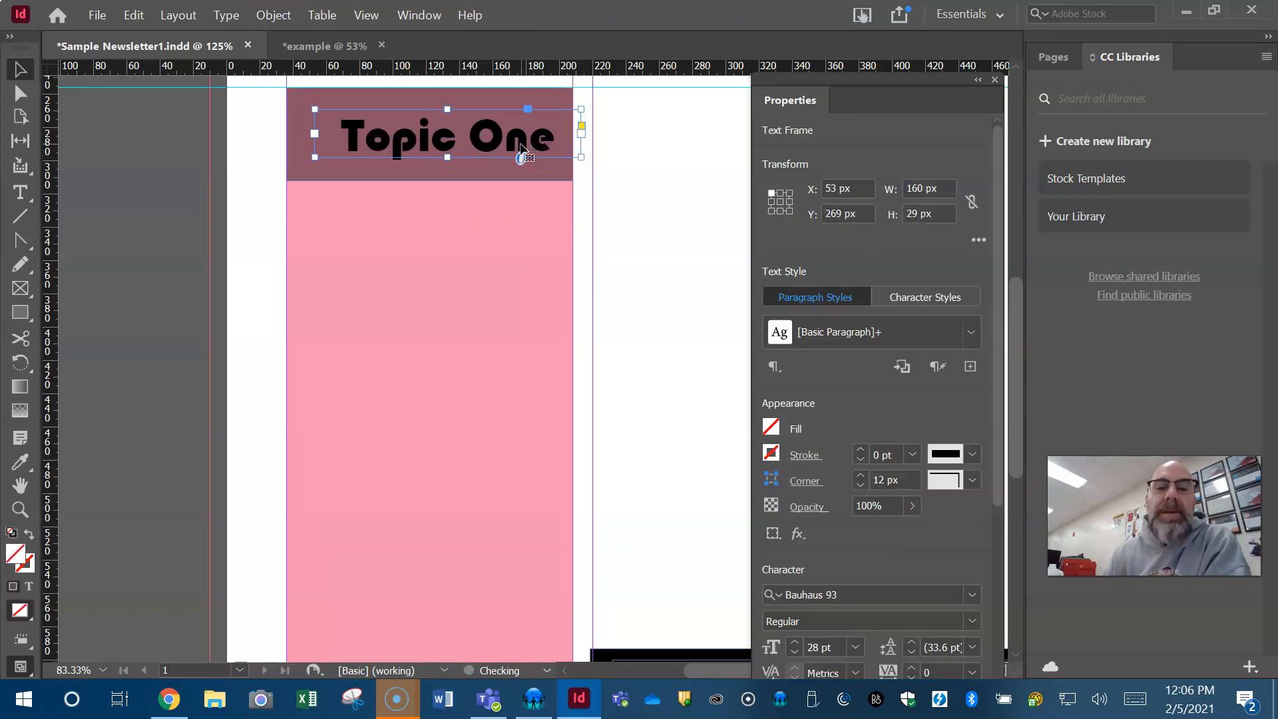
{"action": "key", "text": "Left"}
{"action": "key", "text": "Left"}
{"action": "key", "text": "Left"}
{"action": "key", "text": "Left"}
{"action": "key", "text": "Left"}
{"action": "key", "text": "Left"}
{"action": "key", "text": "Left"}
{"action": "key", "text": "Left"}
{"action": "key", "text": "Left"}
{"action": "key", "text": "Left"}
{"action": "key", "text": "Left"}
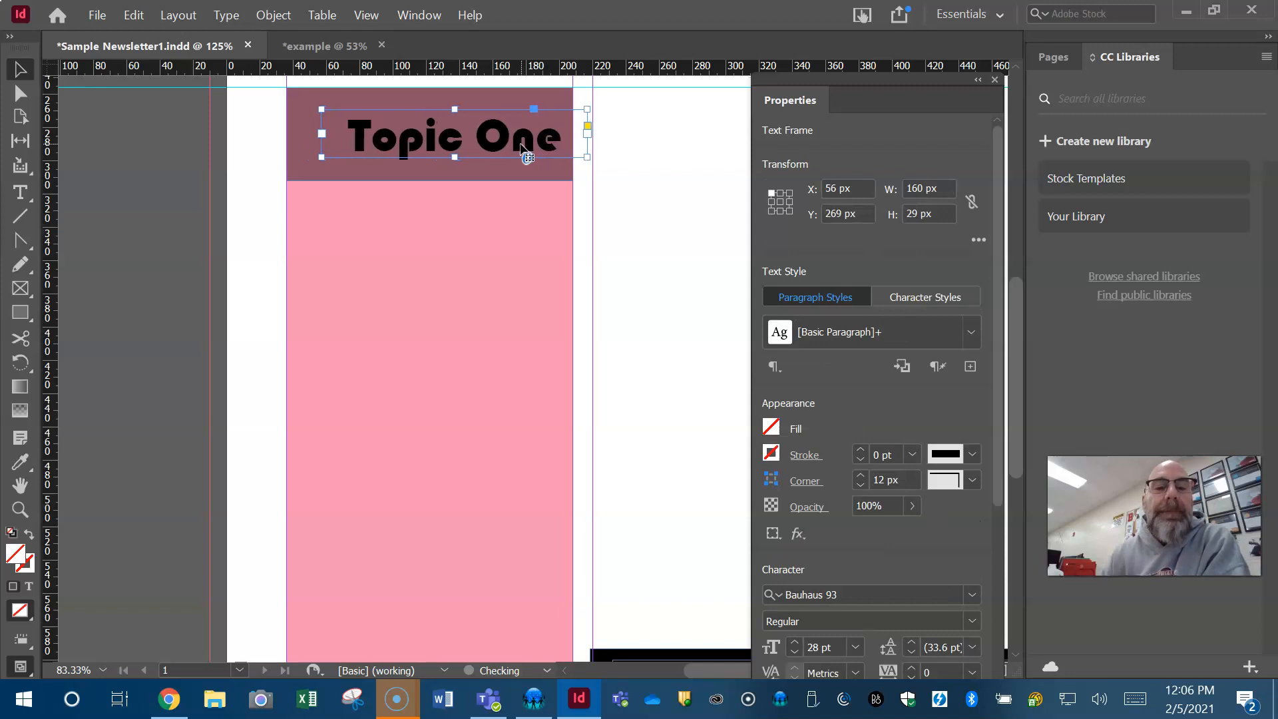
{"action": "key", "text": "Left"}
{"action": "key", "text": "Left"}
{"action": "key", "text": "Left"}
{"action": "key", "text": "Left"}
{"action": "key", "text": "Left"}
{"action": "key", "text": "Left"}
{"action": "key", "text": "Left"}
{"action": "key", "text": "Left"}
{"action": "key", "text": "Left"}
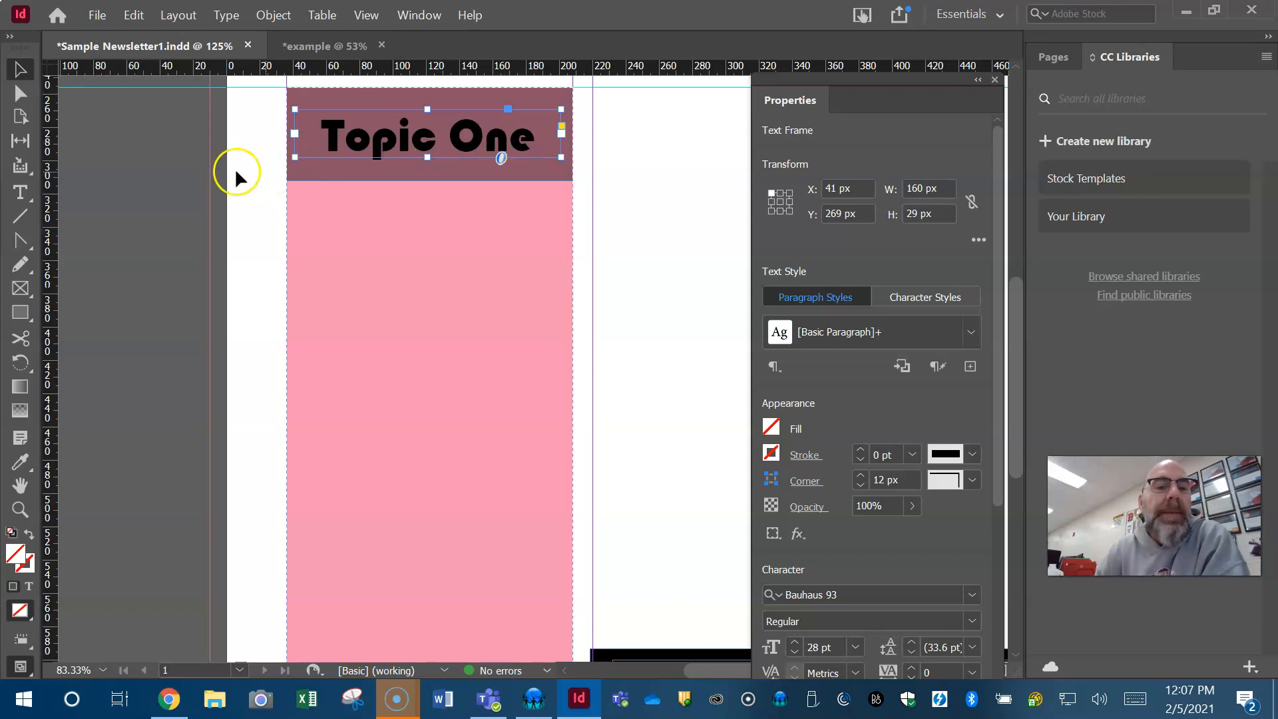
{"action": "left_click", "coordinate": [183, 180]}
Step: Add a horizontal guide at Y 593 px, level with the upper edge of the Key Dates box
{"action": "scroll", "coordinate": [396, 293], "scroll_direction": "down", "scroll_amount": 6}
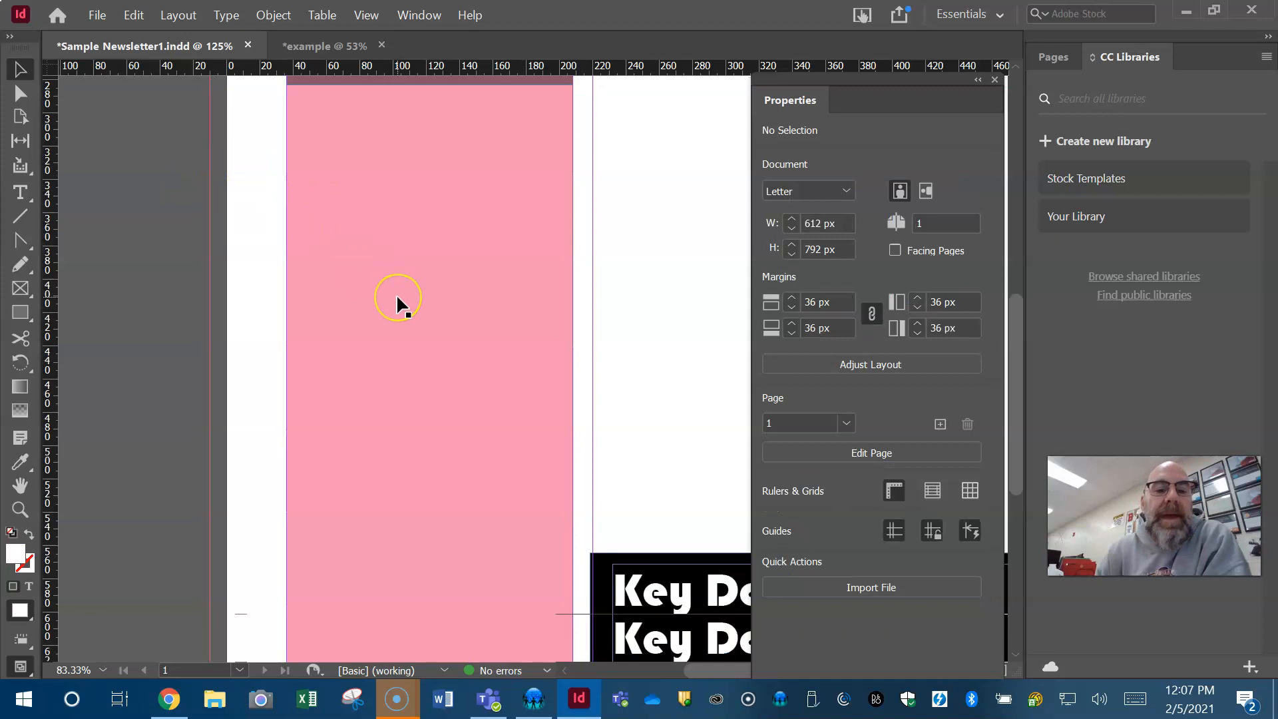
{"action": "scroll", "coordinate": [397, 293], "scroll_direction": "down", "scroll_amount": 1}
{"action": "left_click", "coordinate": [350, 258]}
{"action": "left_click_drag", "start_coordinate": [635, 72], "coordinate": [622, 253]}
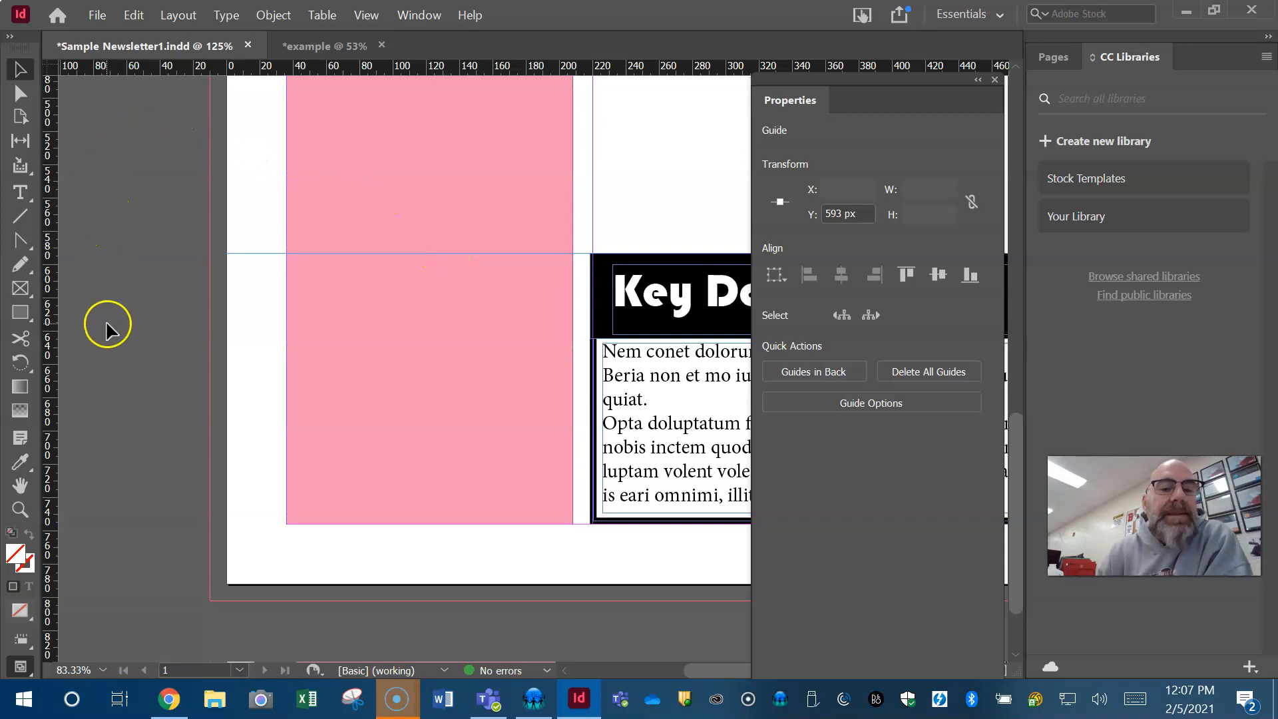
Step: Draw a 154 × 153 px image frame below the guide in the pink column and place the "football field" picture in it
{"action": "left_click", "coordinate": [21, 290]}
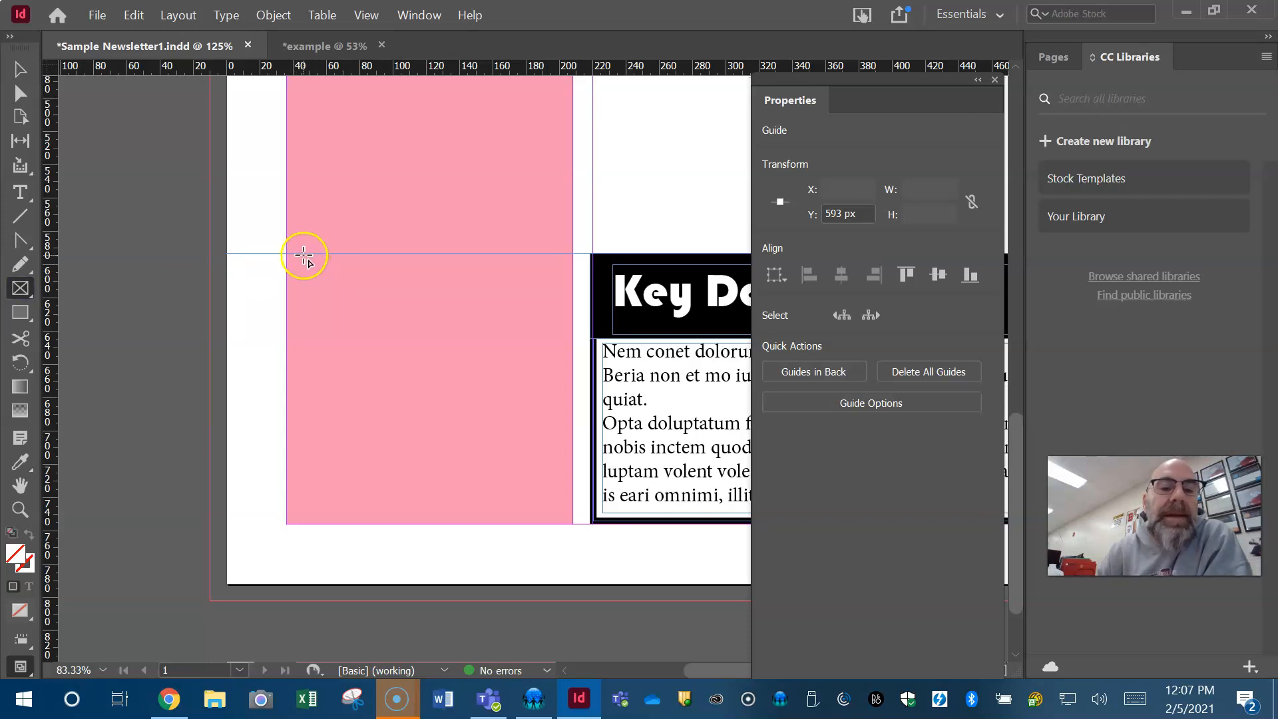
{"action": "left_click_drag", "start_coordinate": [303, 252], "coordinate": [559, 508]}
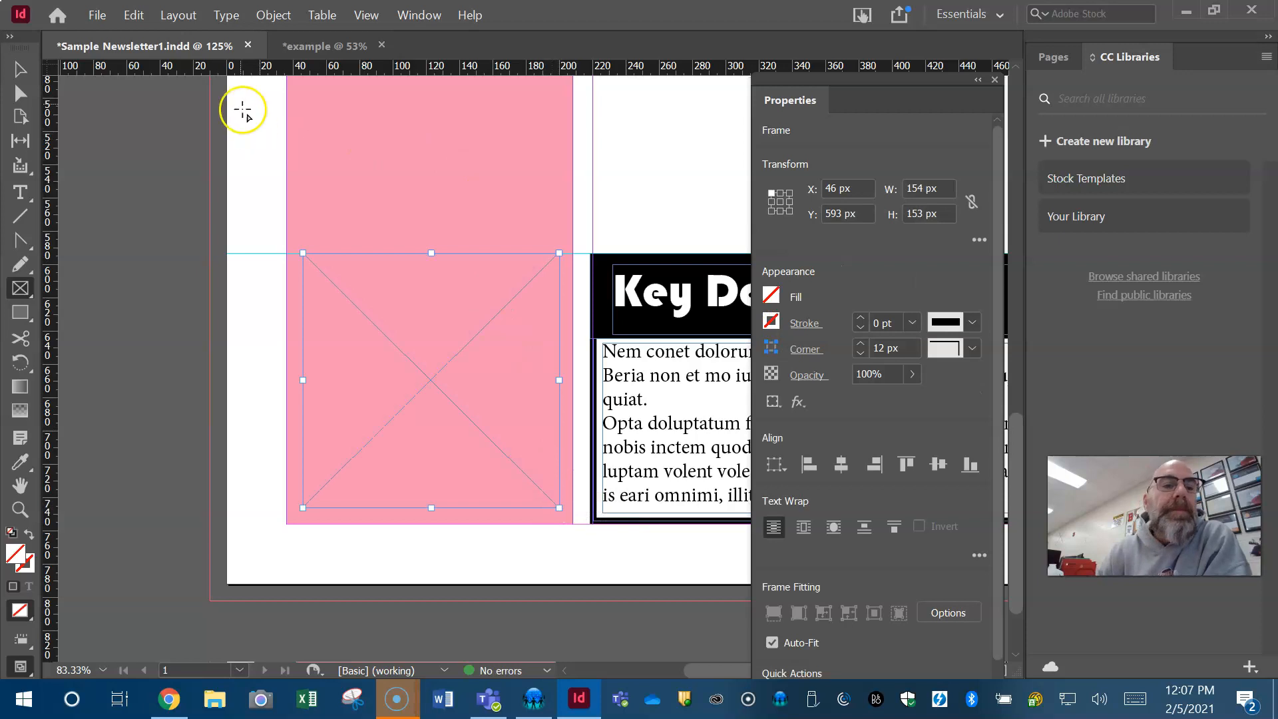
{"action": "left_click", "coordinate": [97, 15]}
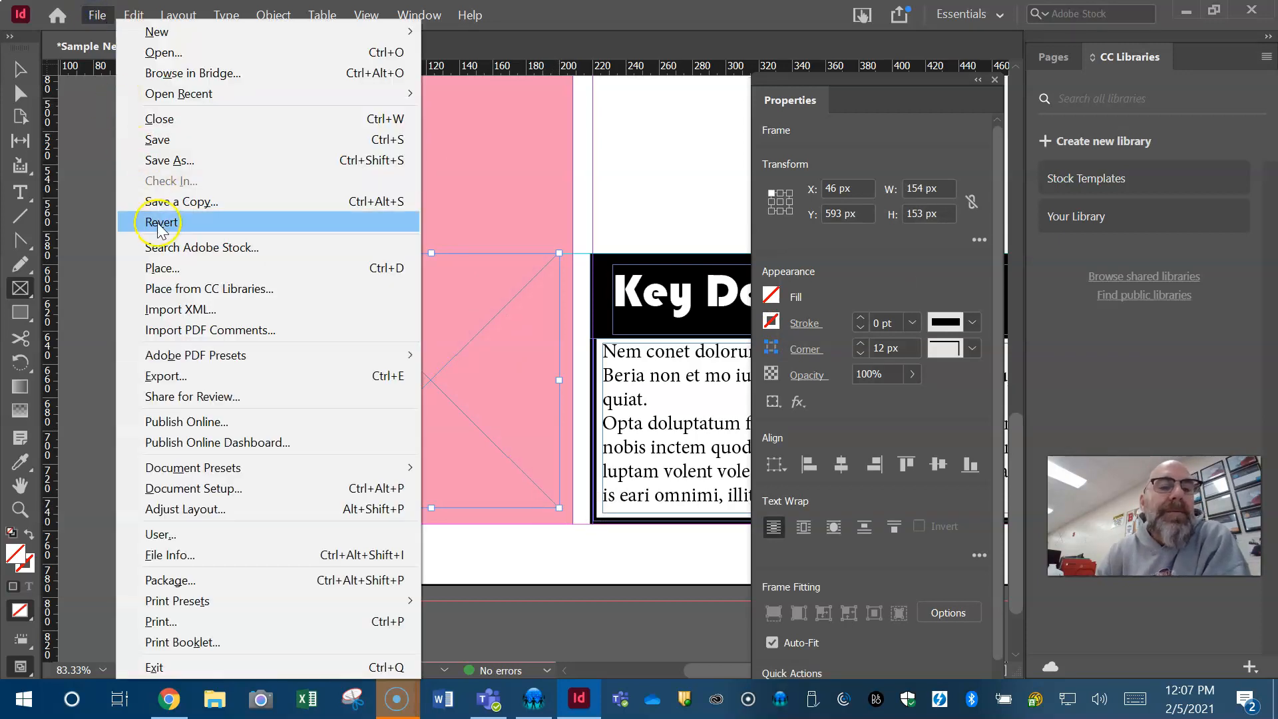
{"action": "left_click", "coordinate": [153, 265]}
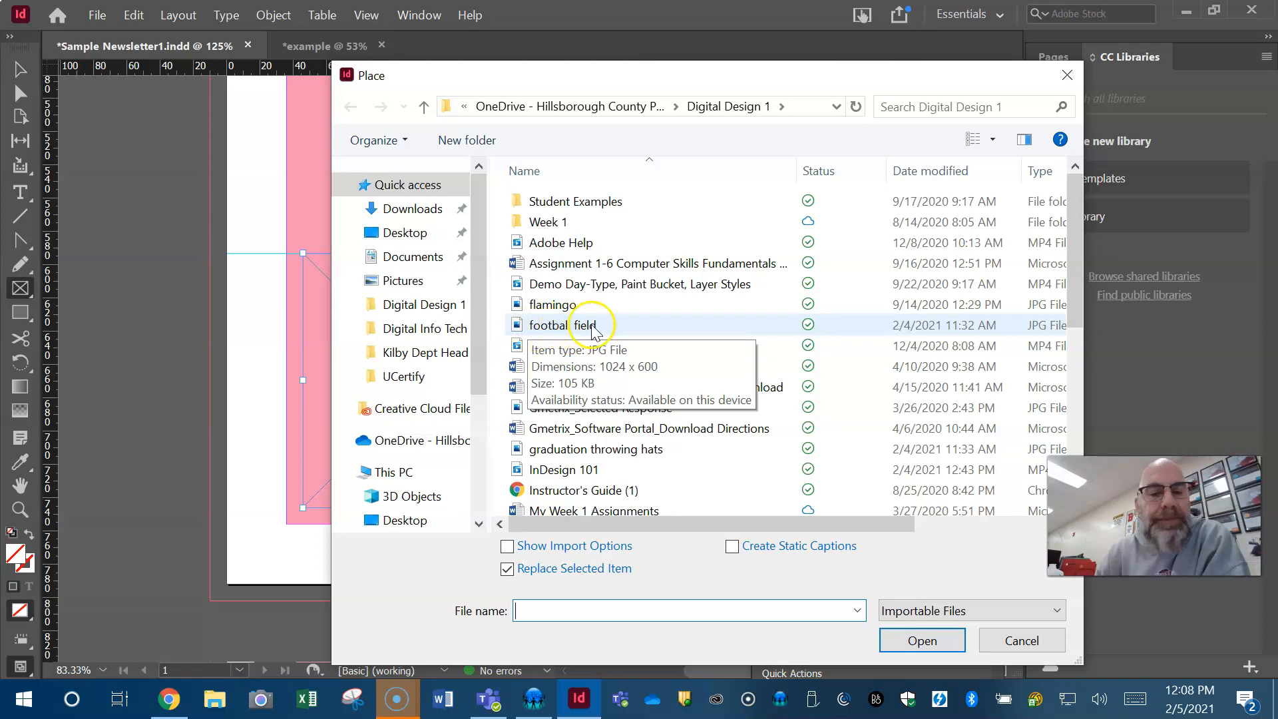
{"action": "left_click", "coordinate": [555, 331]}
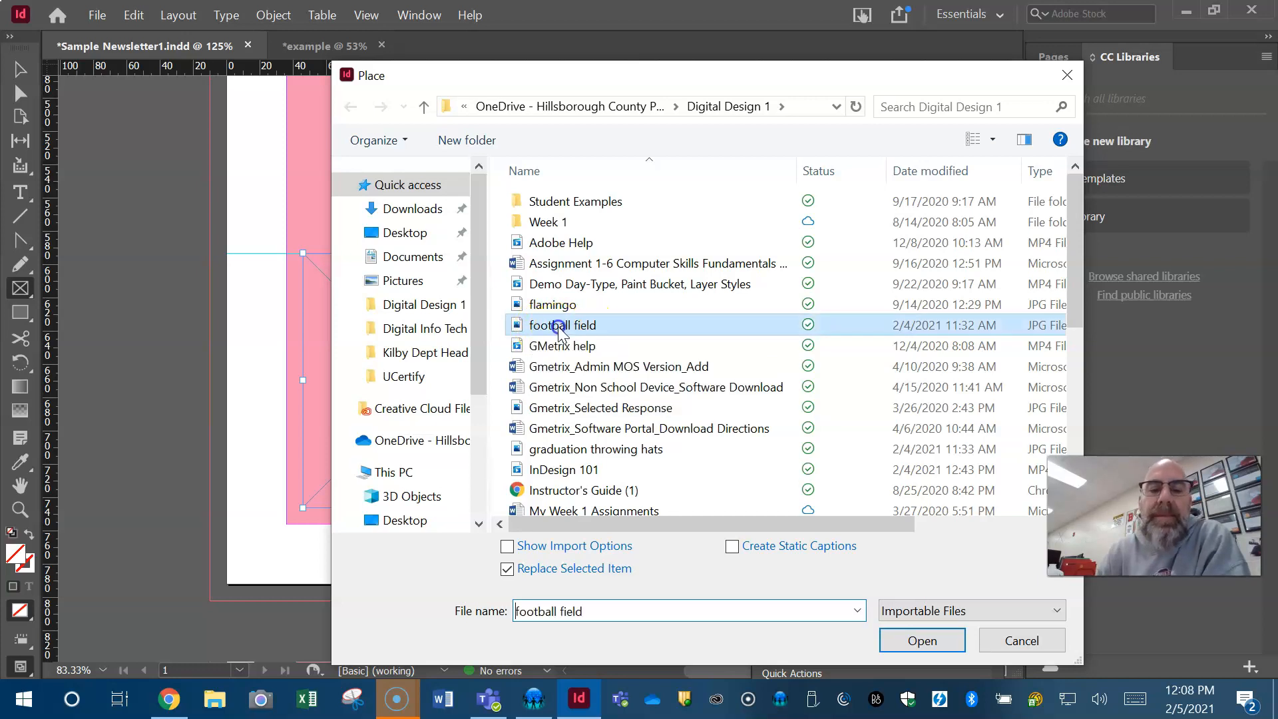
{"action": "left_click", "coordinate": [920, 640]}
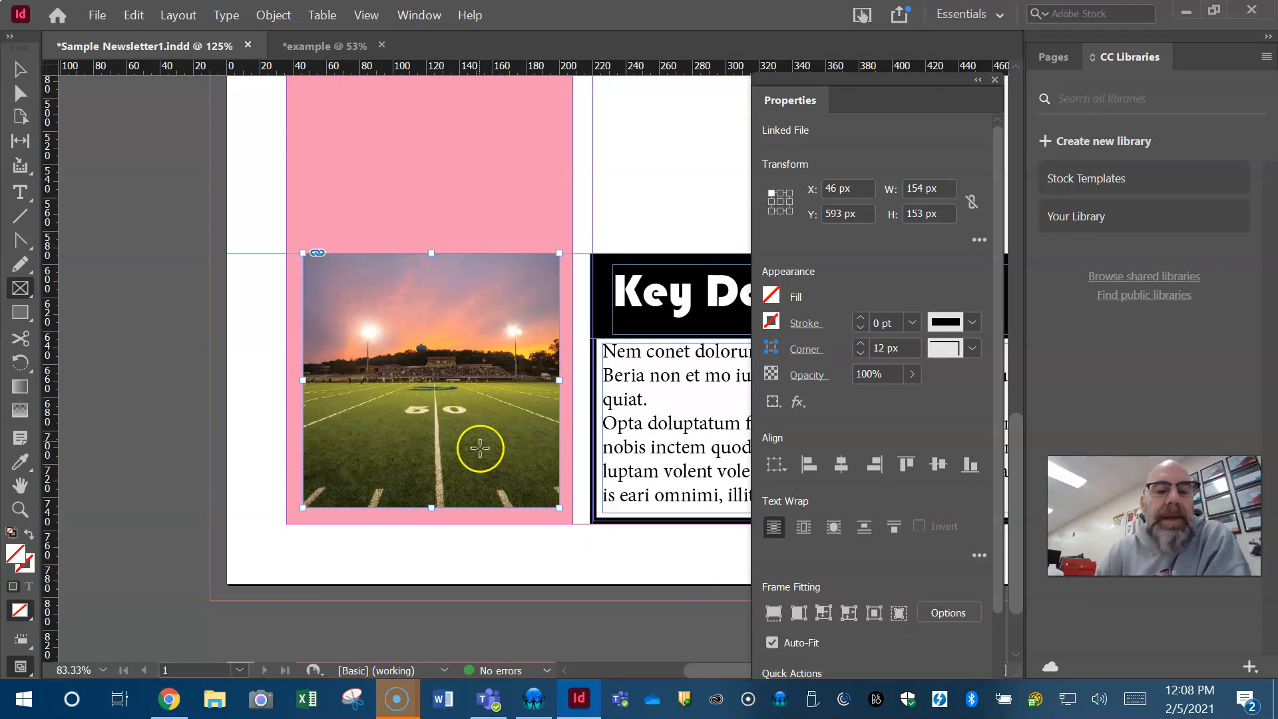
Step: Select the football picture inside its frame and shift the content slightly to the left
{"action": "left_click", "coordinate": [18, 90]}
{"action": "left_click", "coordinate": [433, 384]}
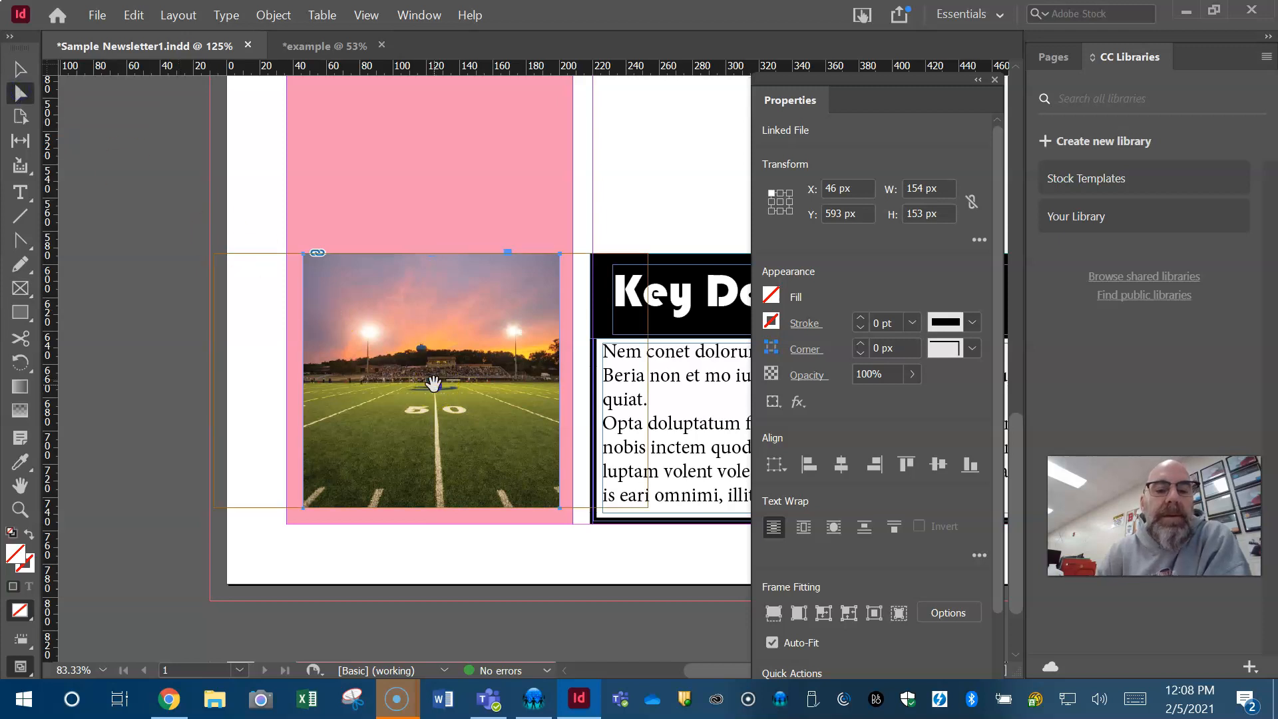
{"action": "left_click", "coordinate": [433, 384]}
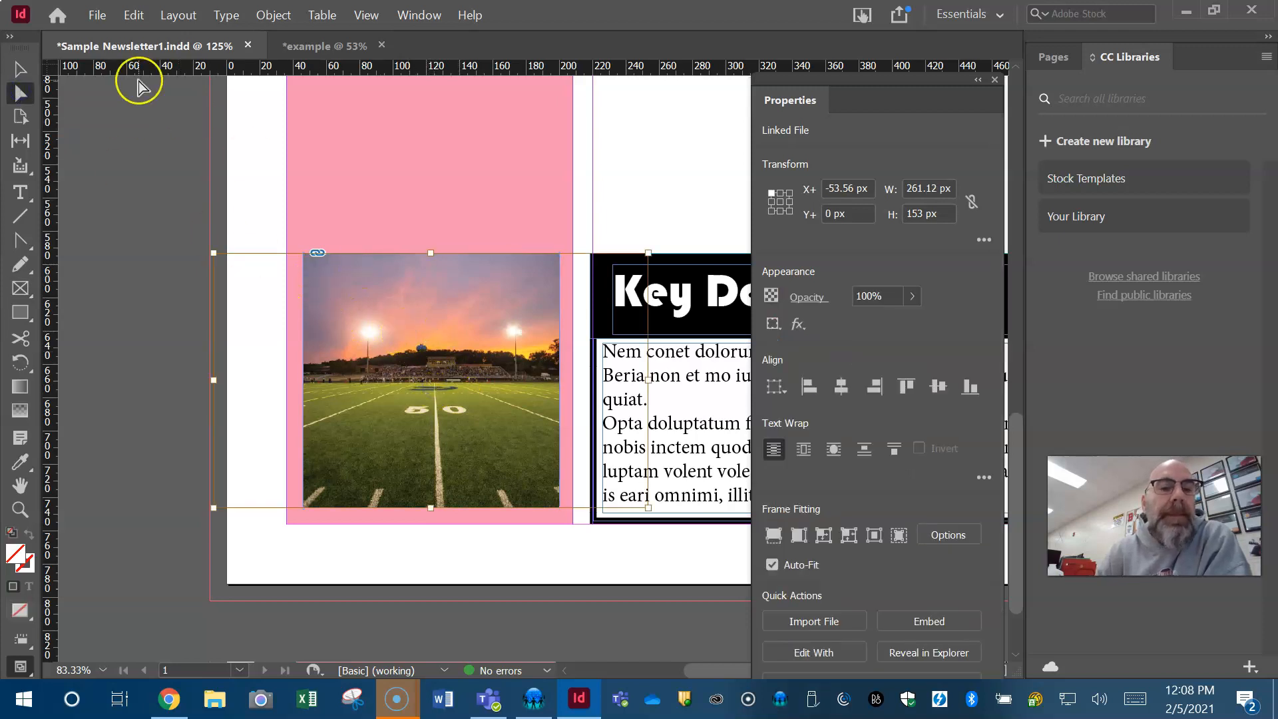
{"action": "left_click", "coordinate": [19, 69]}
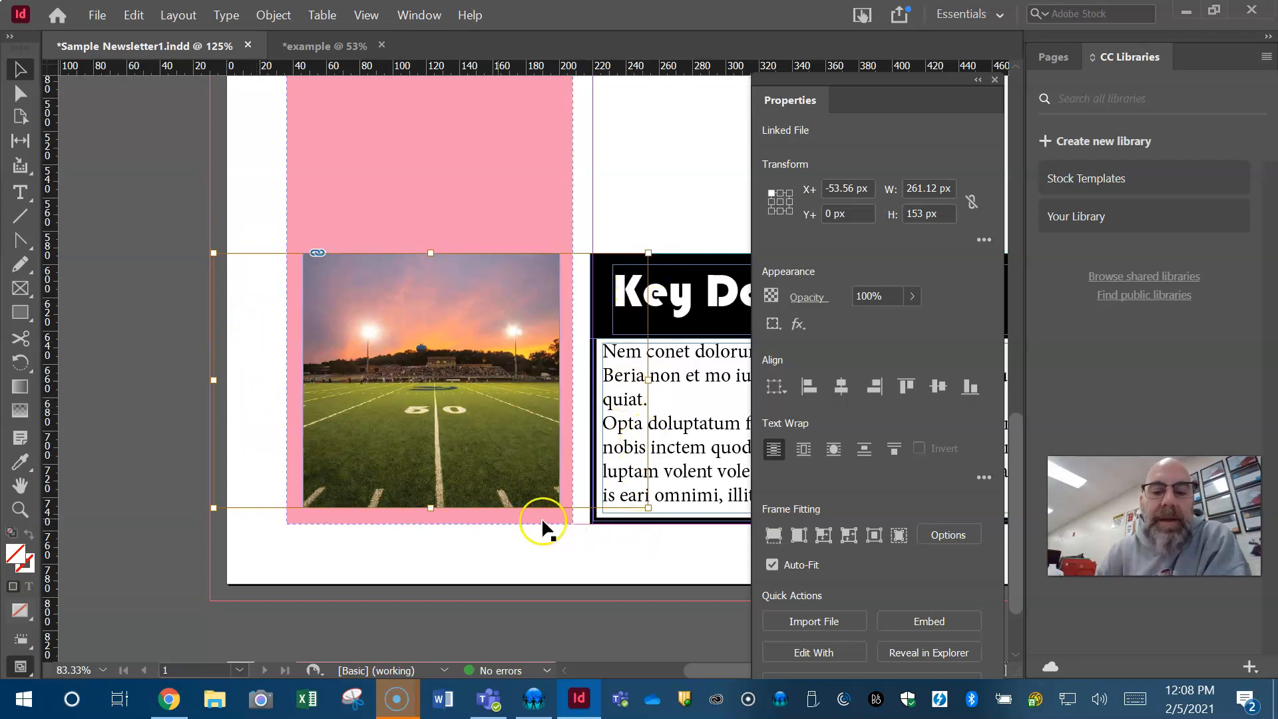
{"action": "left_click_drag", "start_coordinate": [432, 382], "coordinate": [394, 368]}
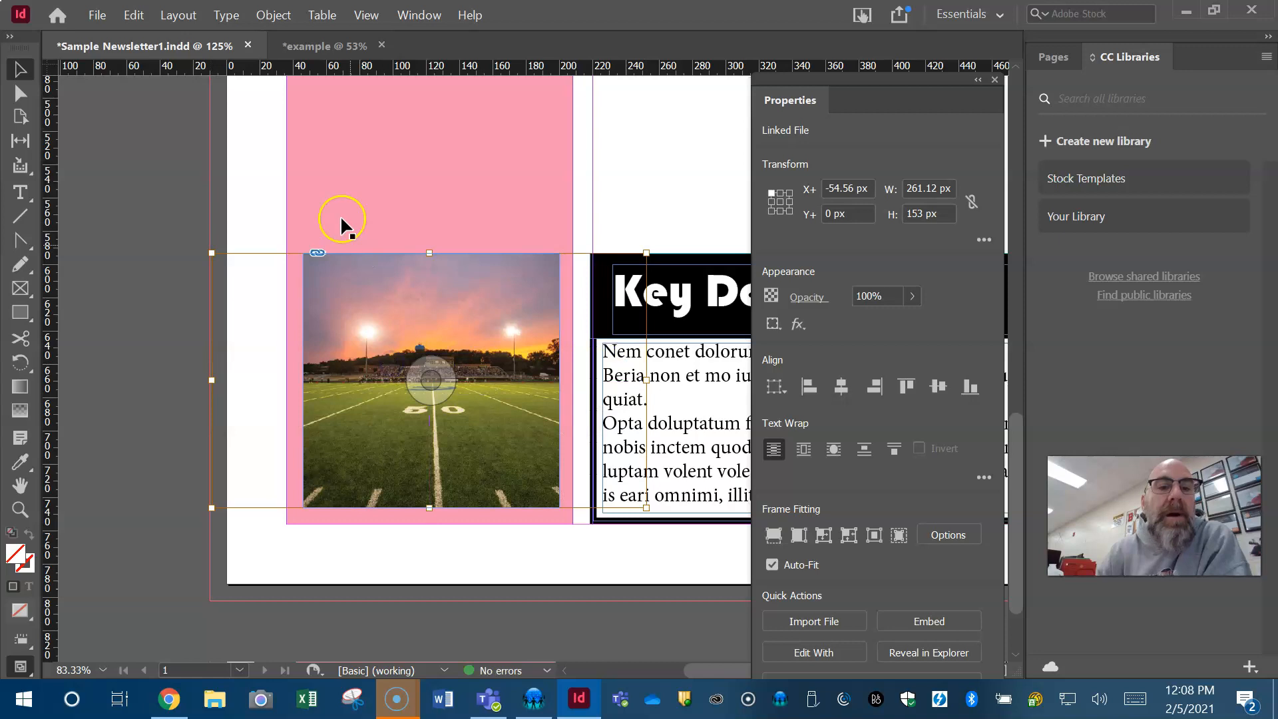
Step: Refit the football picture so it fills its frame proportionally, and deselect it
{"action": "left_click", "coordinate": [274, 15]}
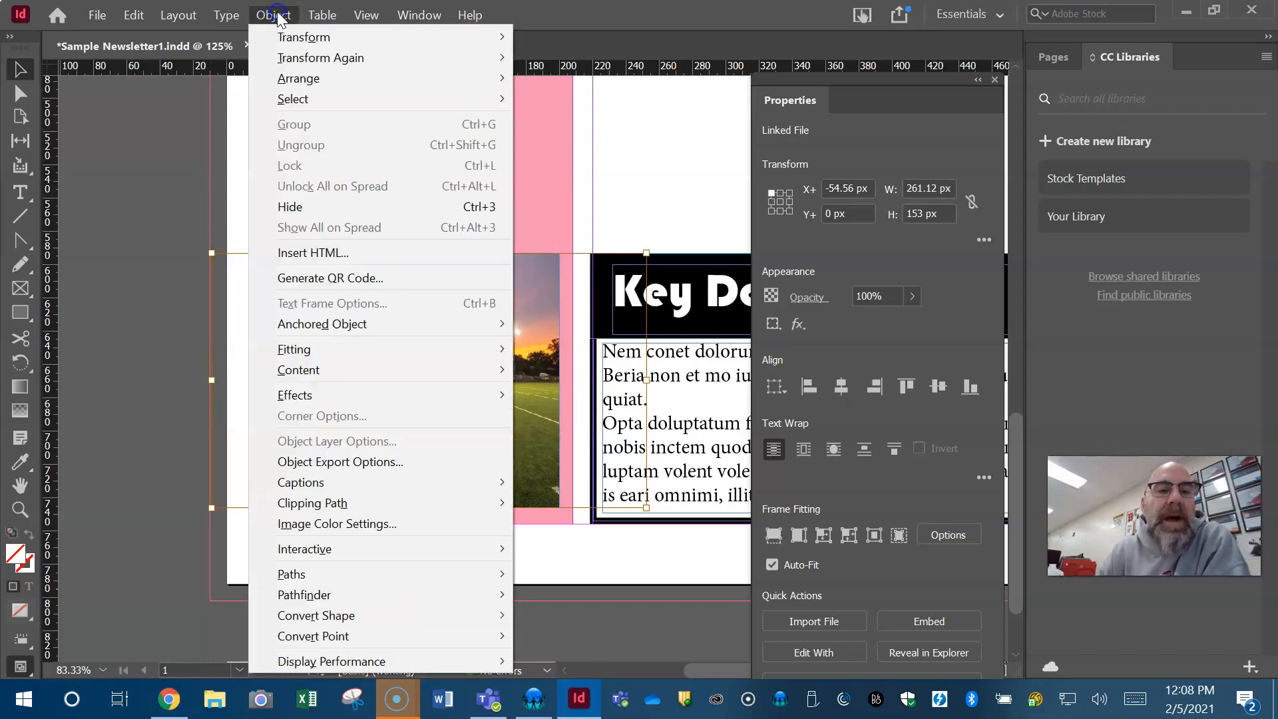
{"action": "mouse_move", "coordinate": [328, 348]}
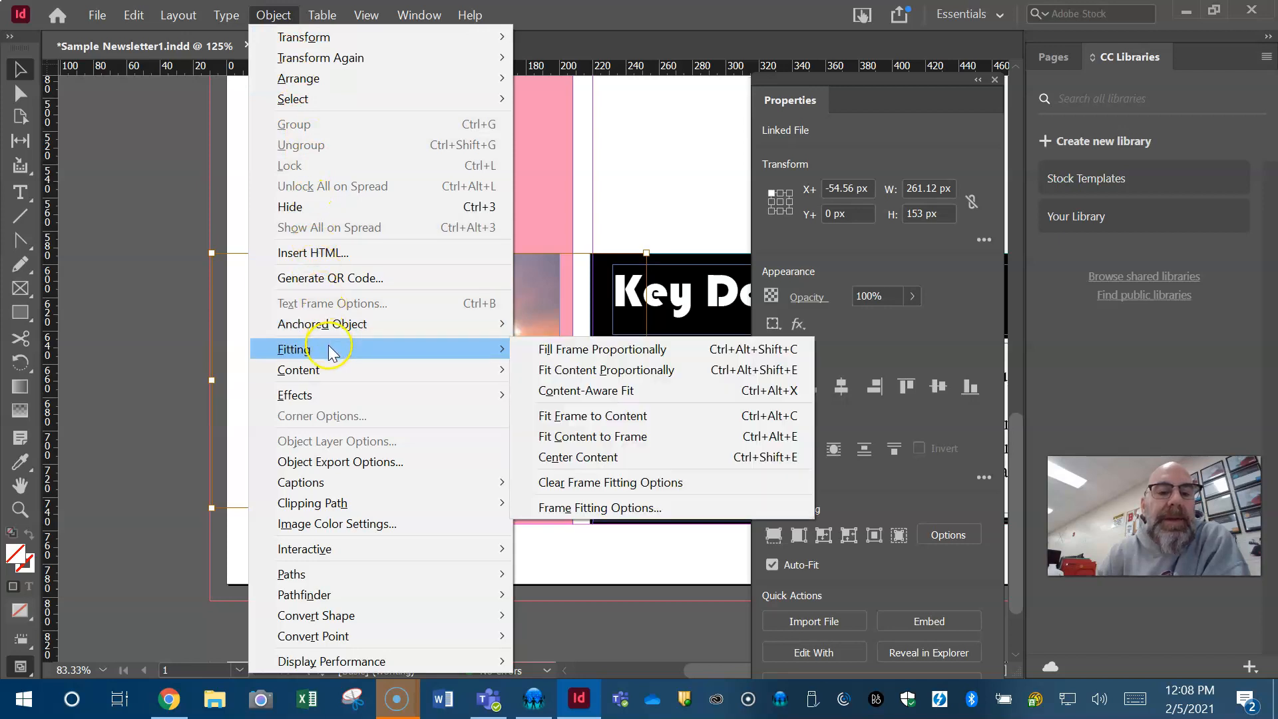
{"action": "left_click", "coordinate": [605, 349]}
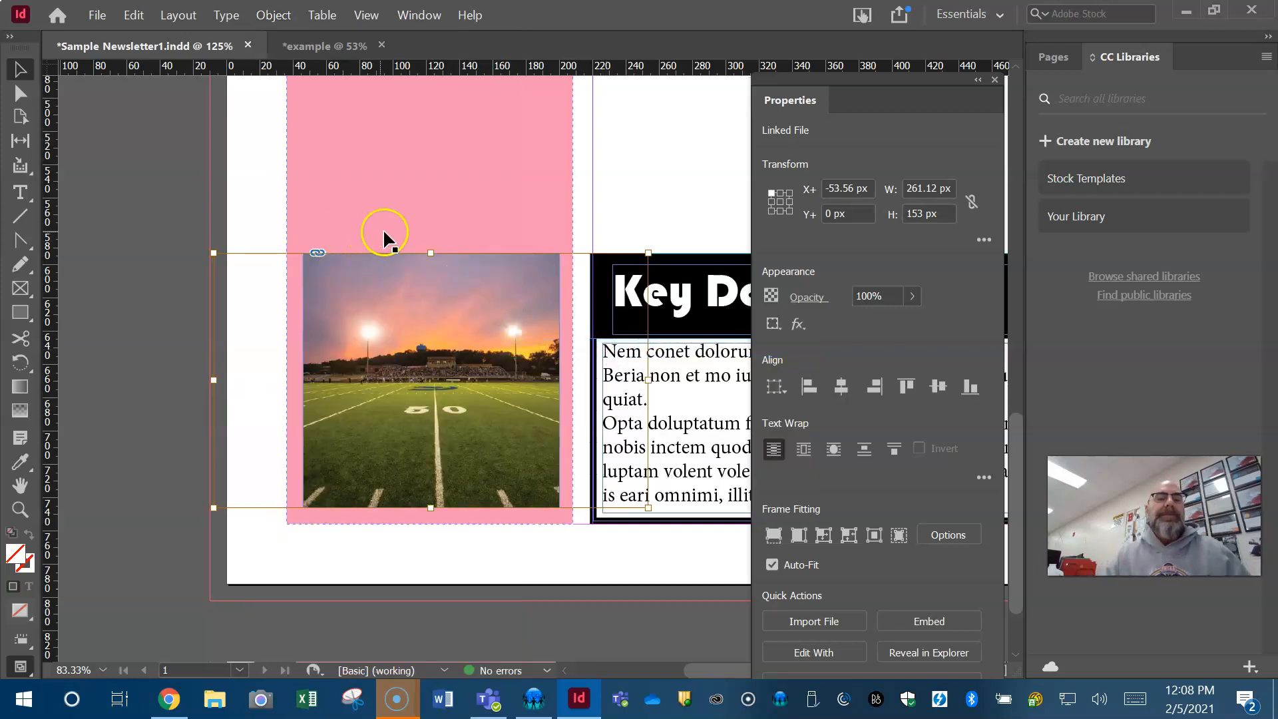
{"action": "left_click", "coordinate": [162, 213]}
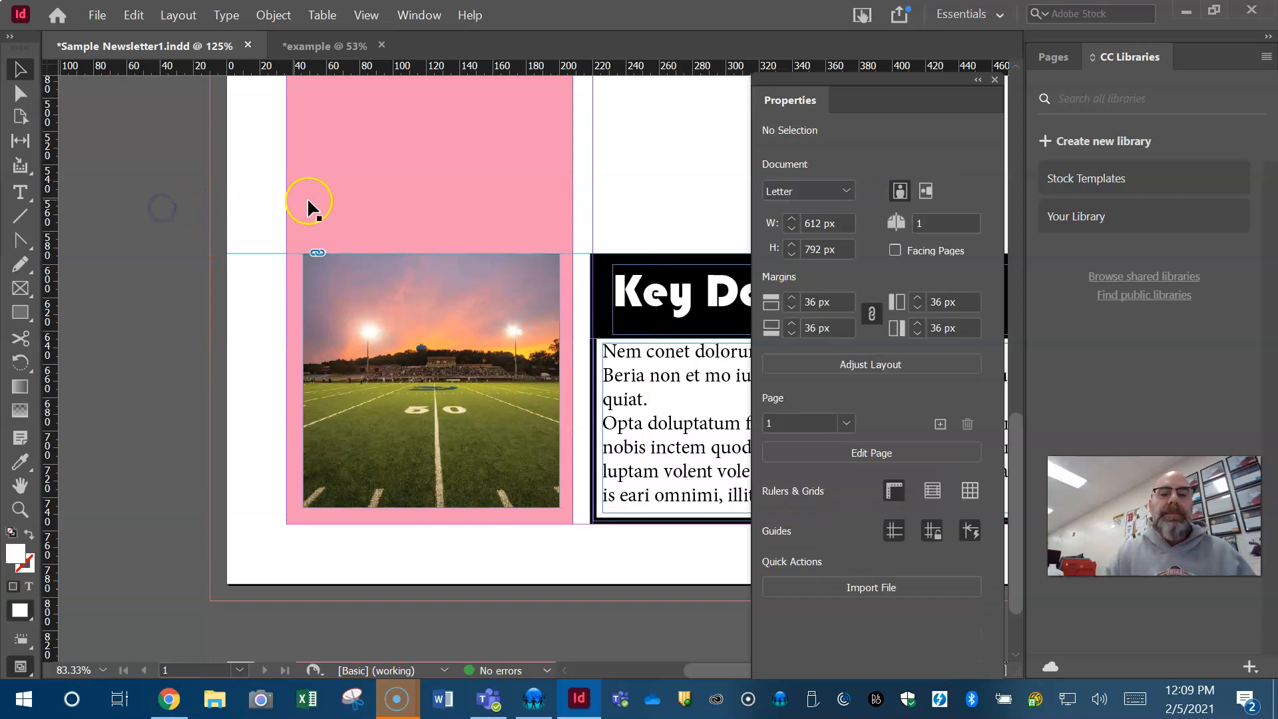
Step: Add vertical guides at X 46 px and 201 px, level with the two side edges of the football picture
{"action": "scroll", "coordinate": [408, 204], "scroll_direction": "up", "scroll_amount": 3}
{"action": "scroll", "coordinate": [407, 201], "scroll_direction": "up", "scroll_amount": 5}
{"action": "scroll", "coordinate": [407, 201], "scroll_direction": "down", "scroll_amount": 3}
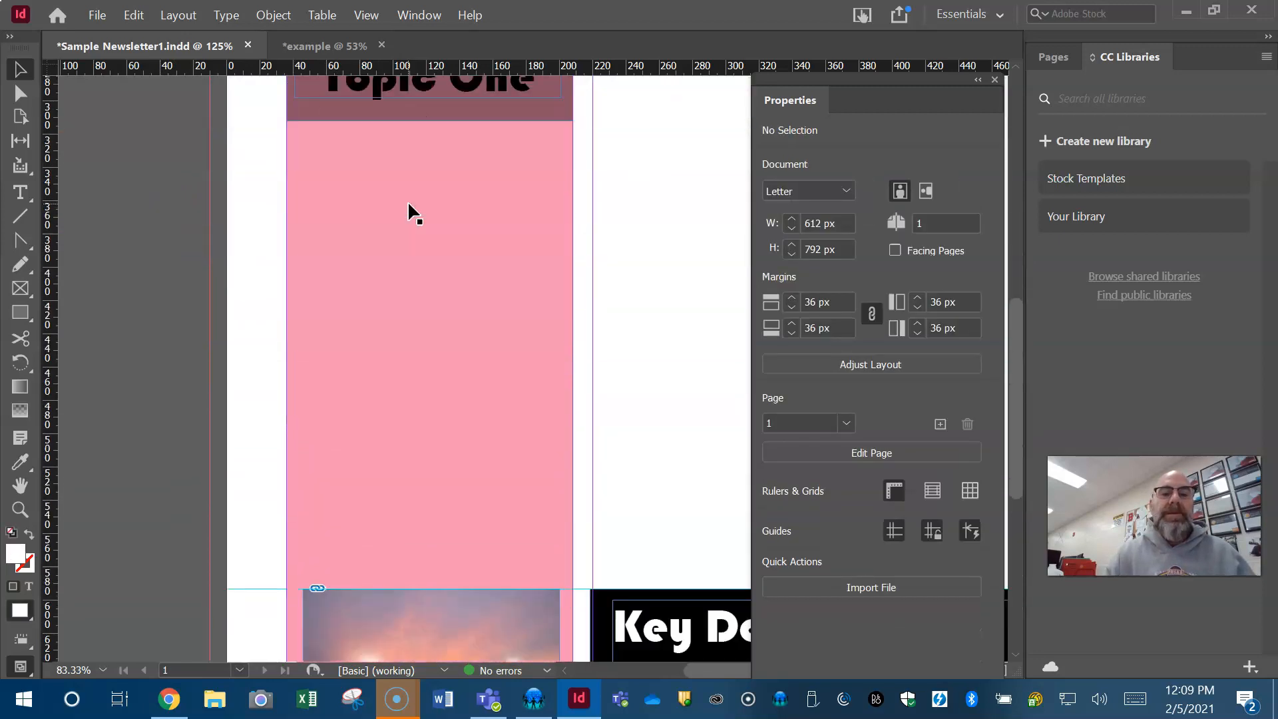
{"action": "left_click", "coordinate": [22, 509]}
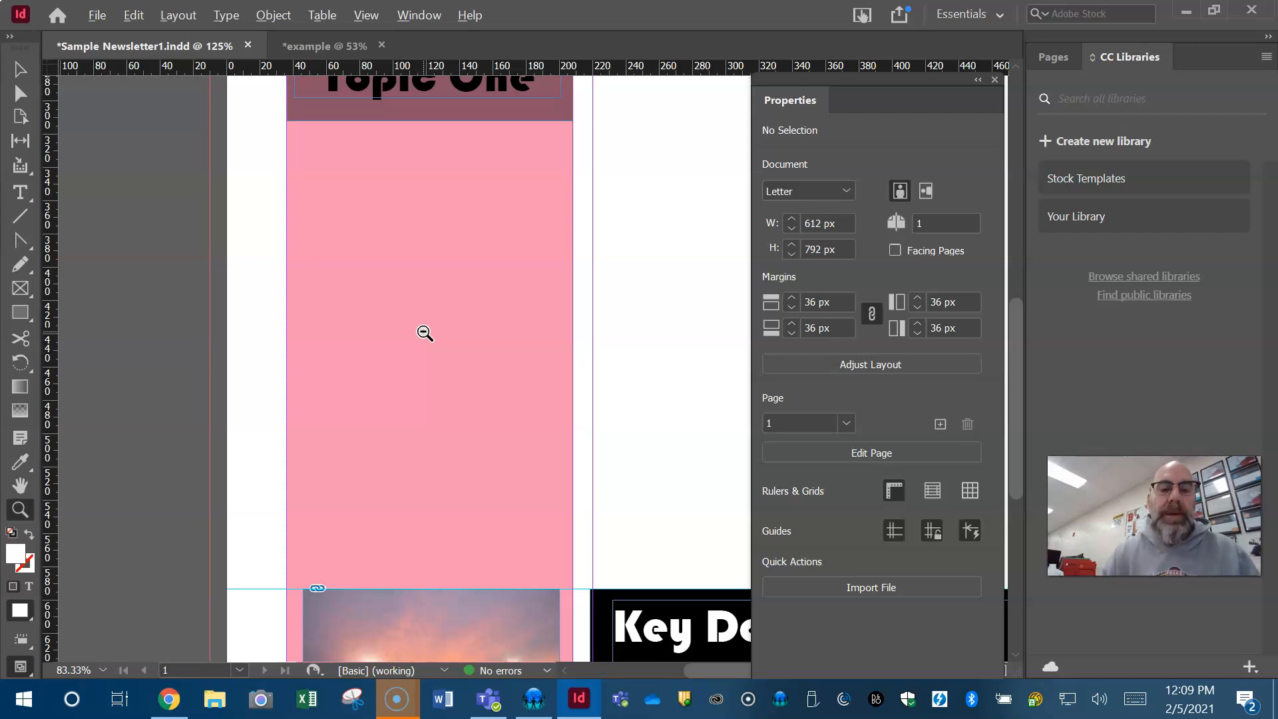
{"action": "left_click", "coordinate": [425, 333], "text": "alt"}
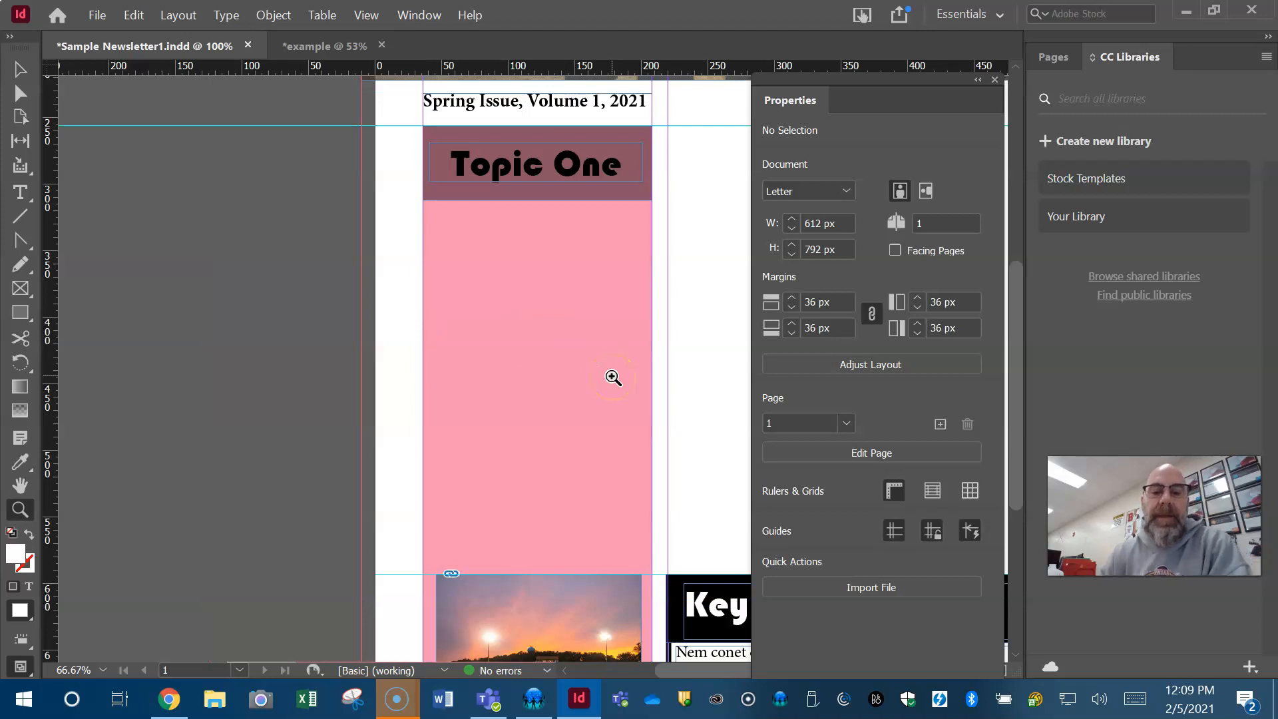
{"action": "scroll", "coordinate": [612, 376], "scroll_direction": "right", "scroll_amount": 9}
{"action": "scroll", "coordinate": [611, 376], "scroll_direction": "left", "scroll_amount": 10}
{"action": "scroll", "coordinate": [612, 377], "scroll_direction": "right", "scroll_amount": 5}
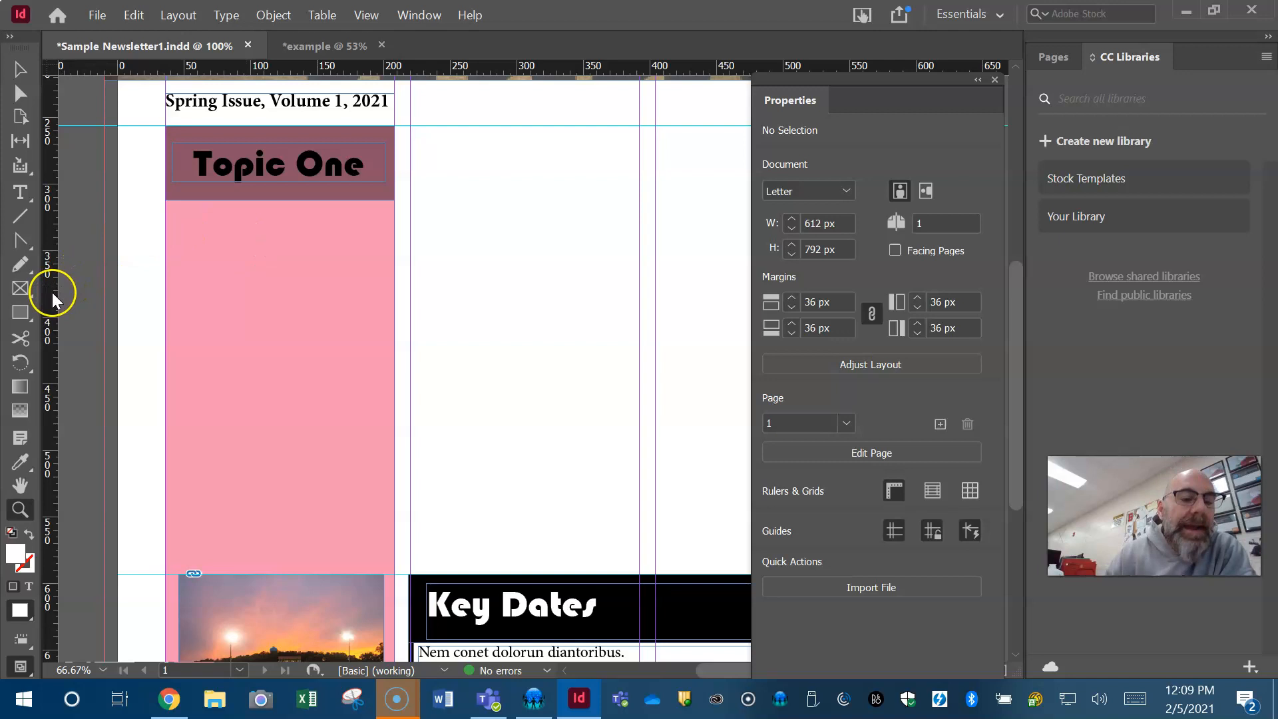
{"action": "left_click_drag", "start_coordinate": [52, 293], "coordinate": [179, 299]}
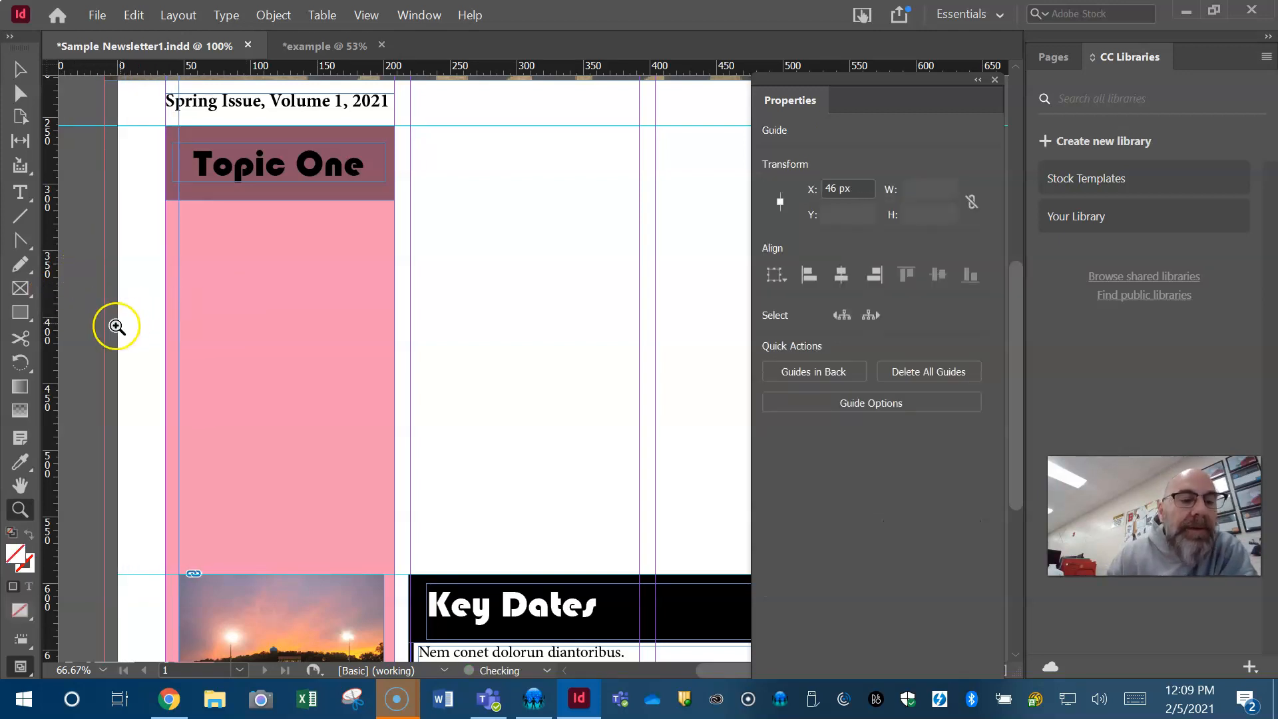
{"action": "left_click_drag", "start_coordinate": [53, 353], "coordinate": [385, 380]}
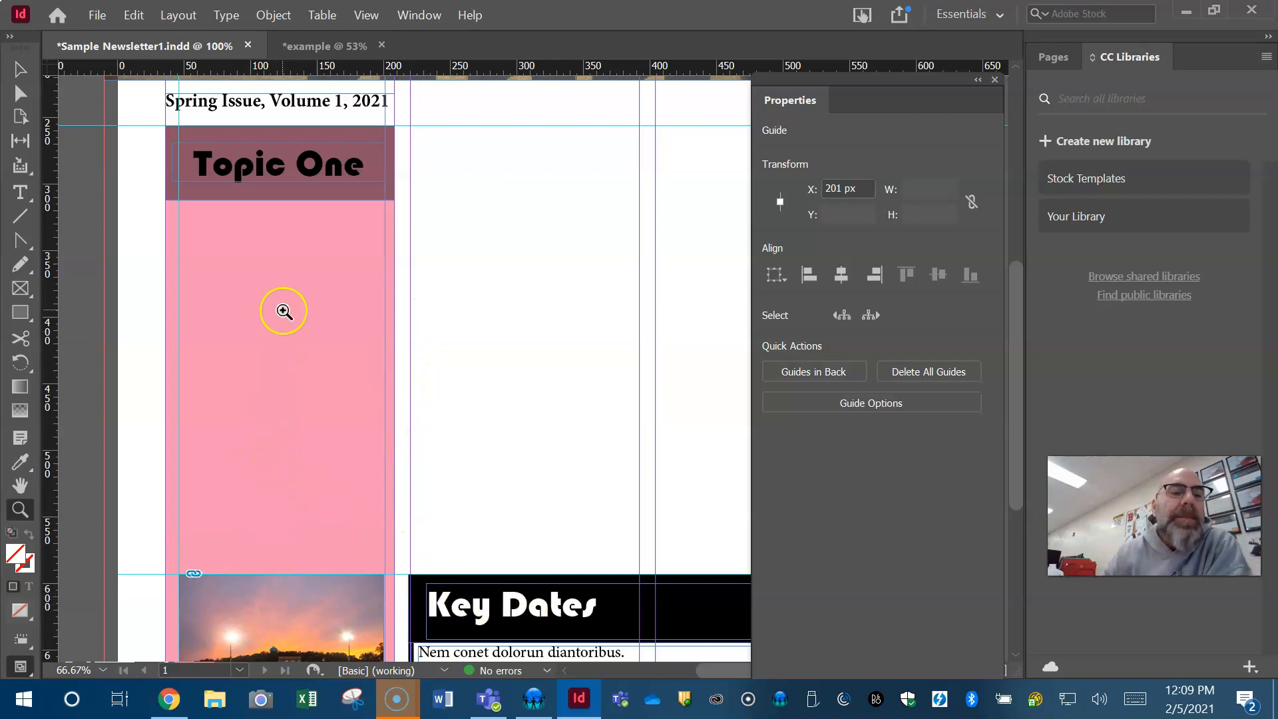
Step: Draw a text frame about 155 × 258 px between the Topic One heading and the football picture, and fill it with placeholder text
{"action": "left_click", "coordinate": [20, 192]}
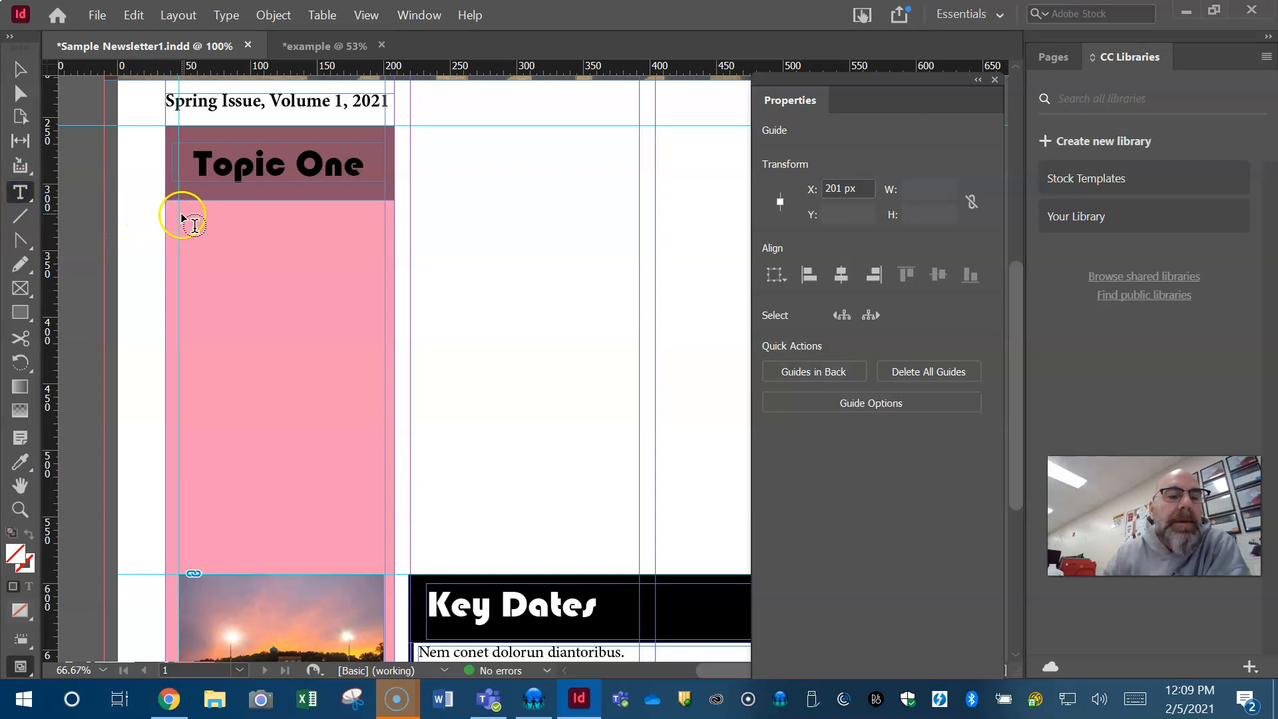
{"action": "left_click_drag", "start_coordinate": [181, 216], "coordinate": [388, 560]}
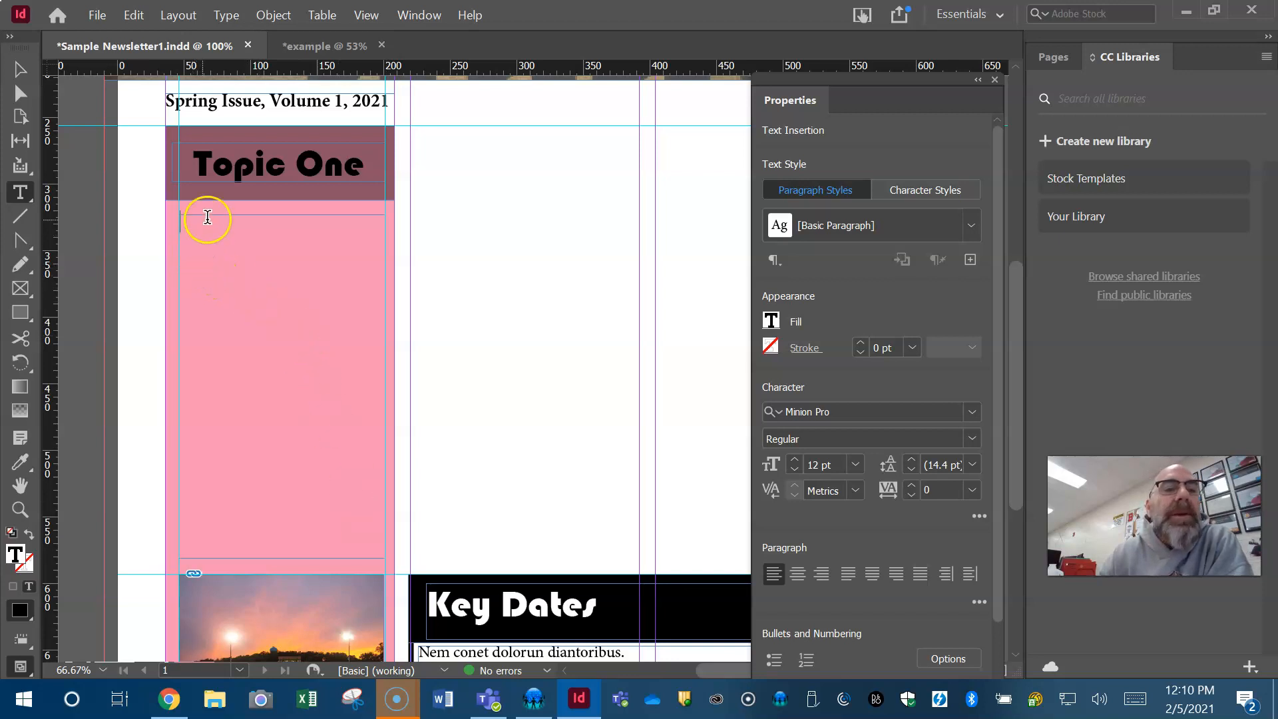
{"action": "left_click", "coordinate": [227, 15]}
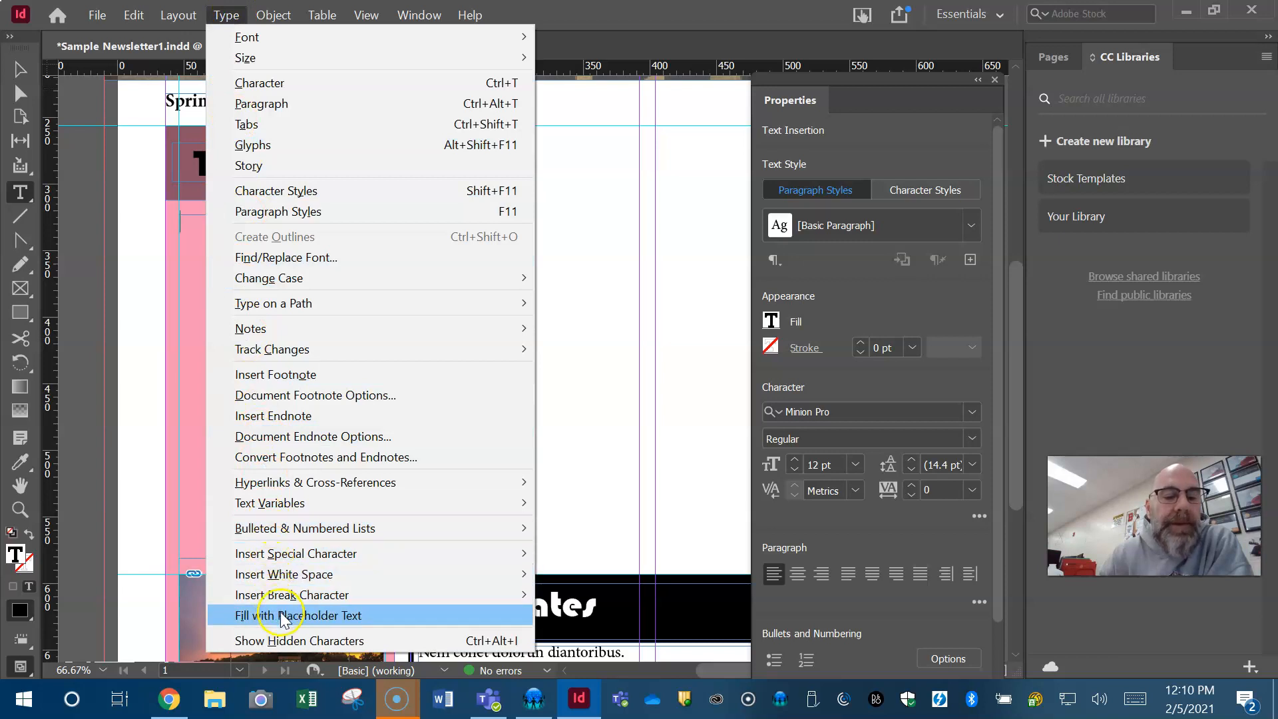
{"action": "left_click", "coordinate": [370, 619]}
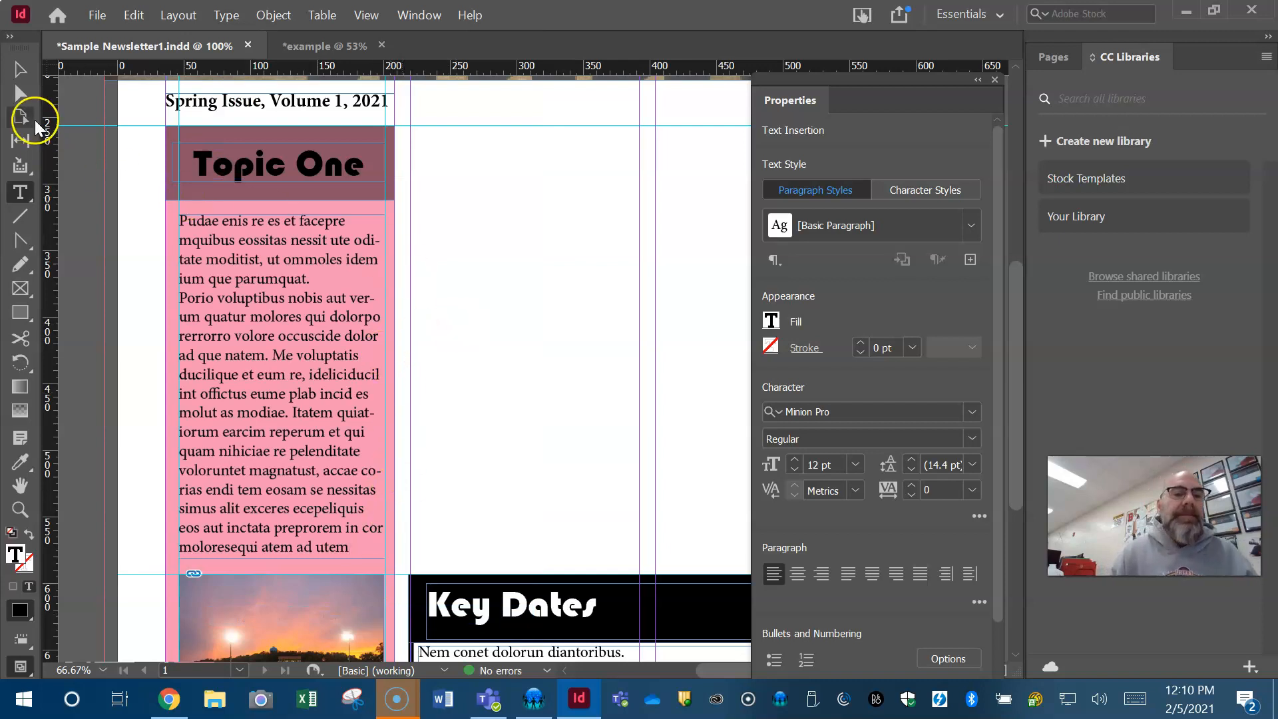
{"action": "left_click", "coordinate": [23, 70]}
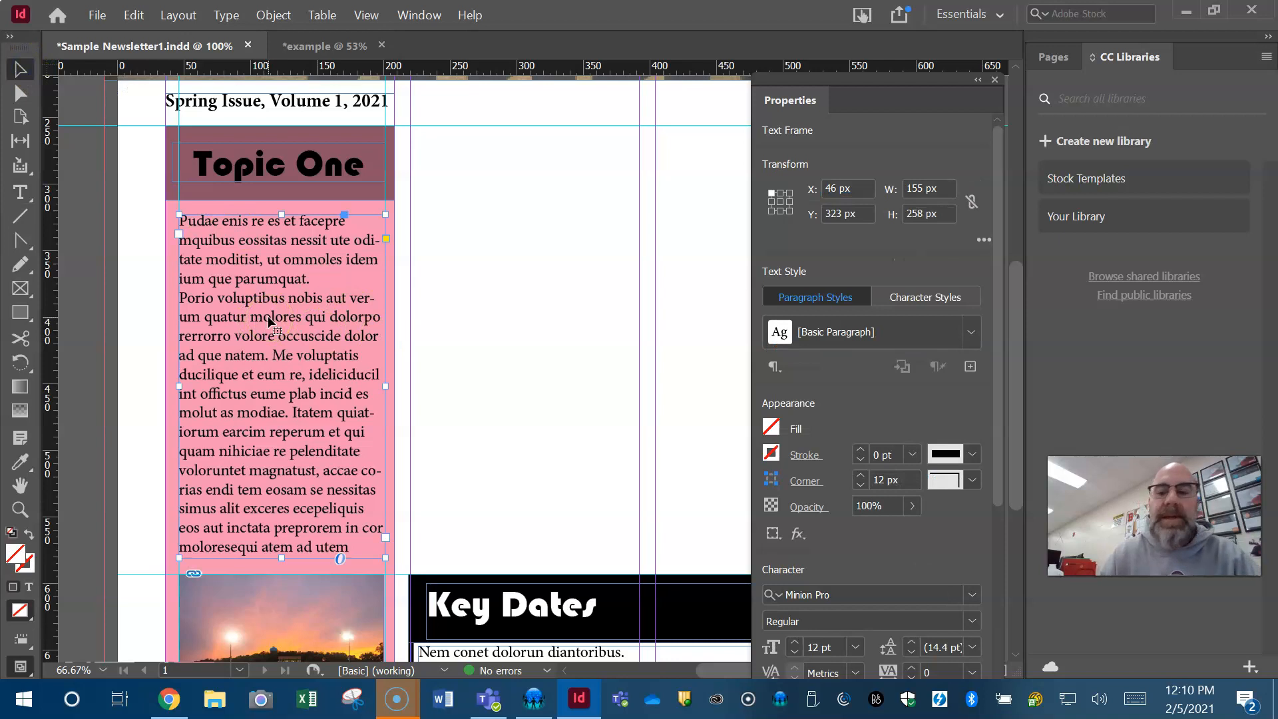
{"action": "left_click", "coordinate": [217, 258]}
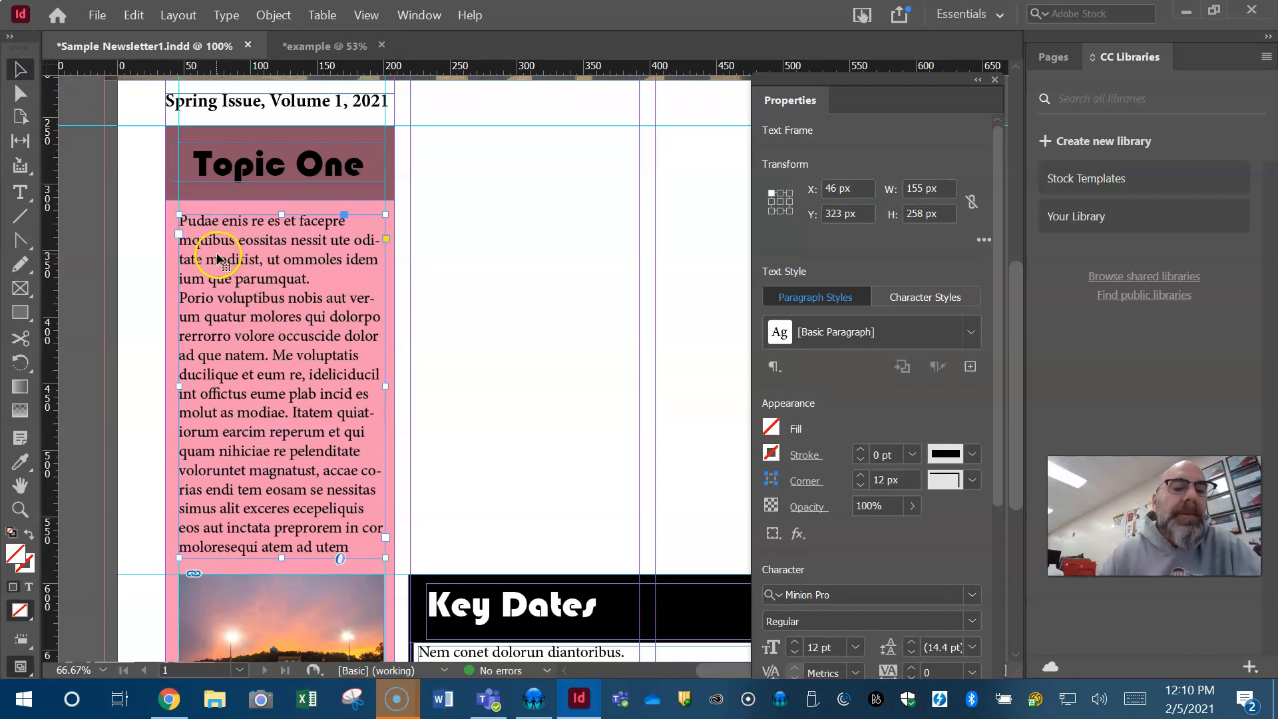
{"action": "left_click", "coordinate": [91, 271]}
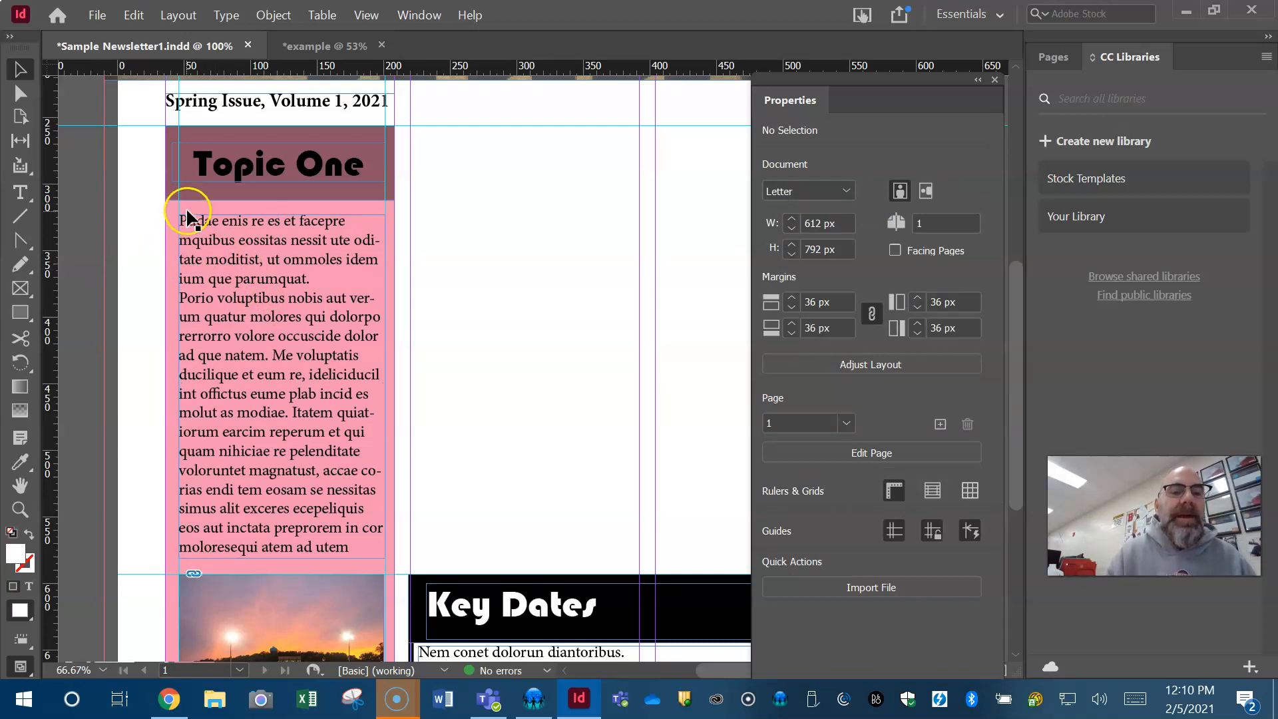
Step: Group the pink Topic One column with its heading, body text and football picture, and deselect it
{"action": "left_click", "coordinate": [174, 193]}
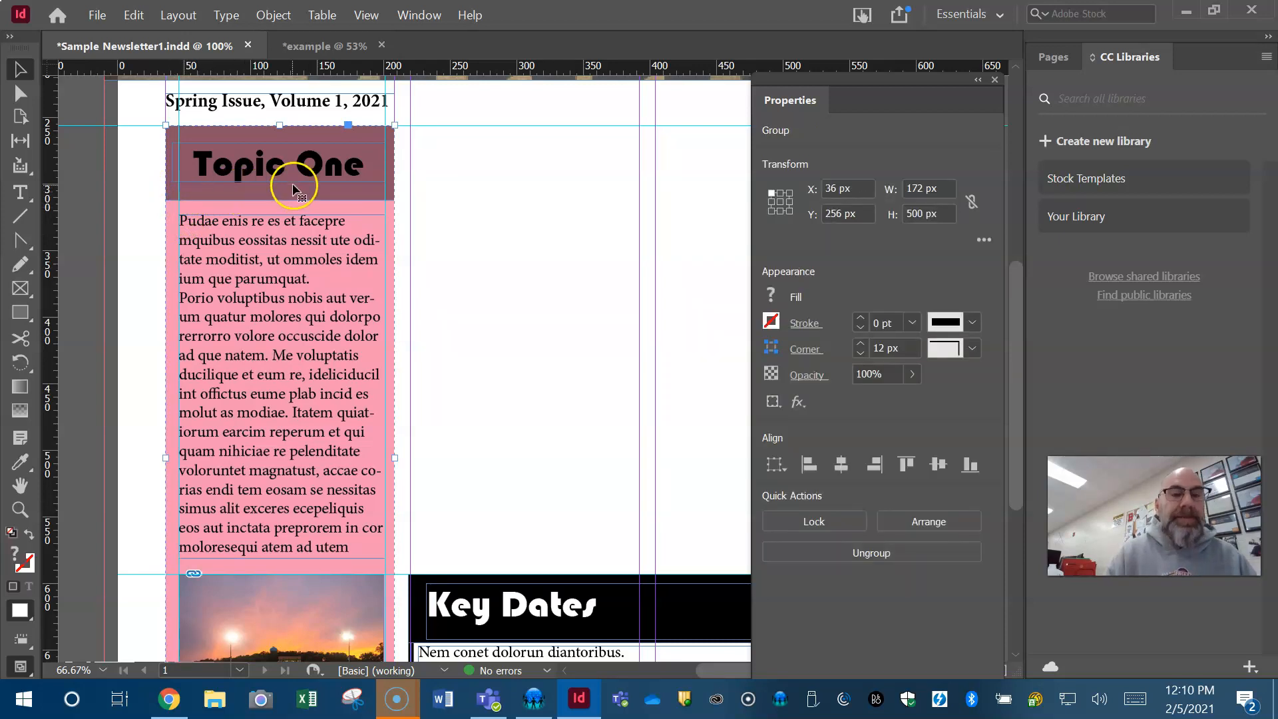
{"action": "double_click", "coordinate": [280, 165]}
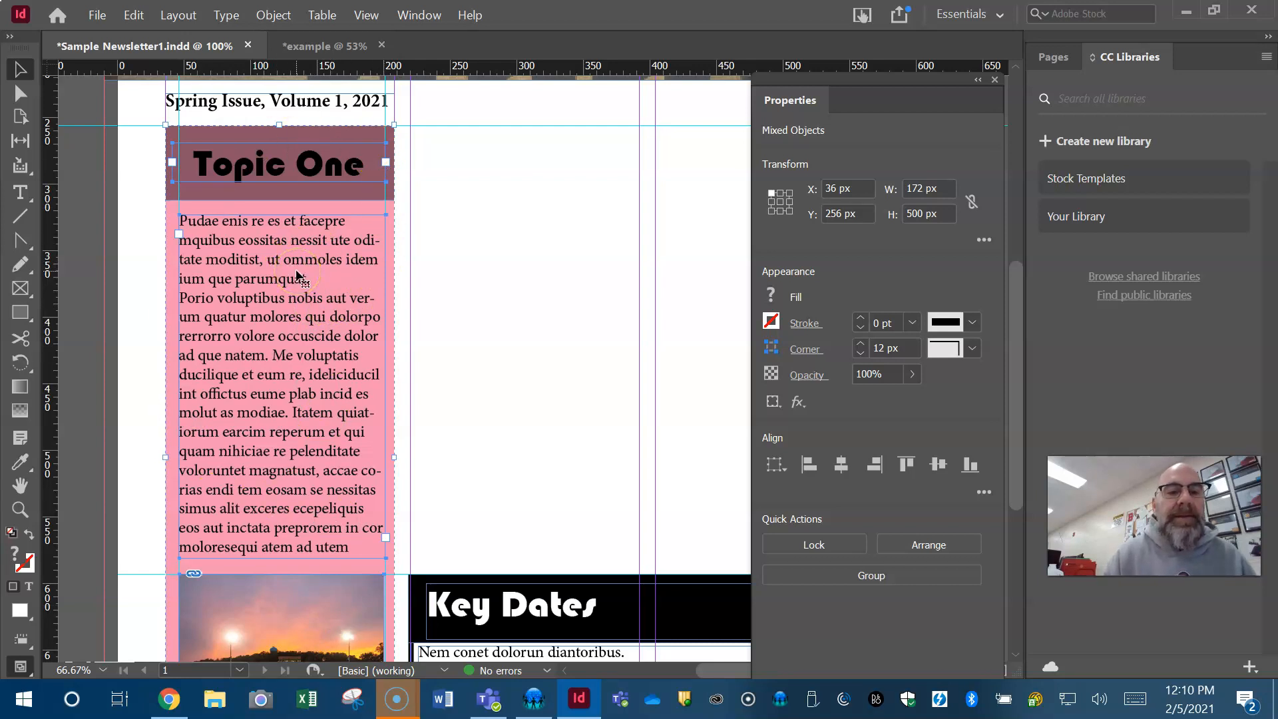
{"action": "left_click", "coordinate": [133, 153]}
{"action": "left_click_drag", "start_coordinate": [140, 160], "coordinate": [324, 624]}
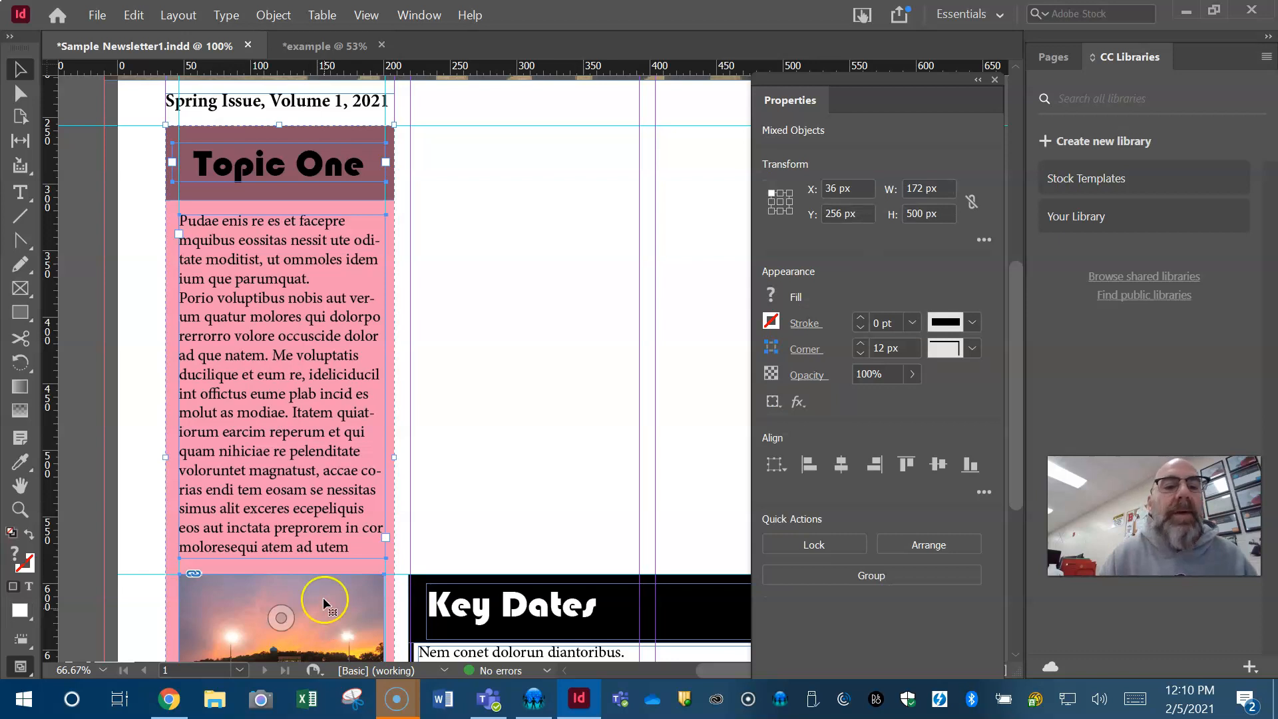
{"action": "left_click", "coordinate": [276, 15]}
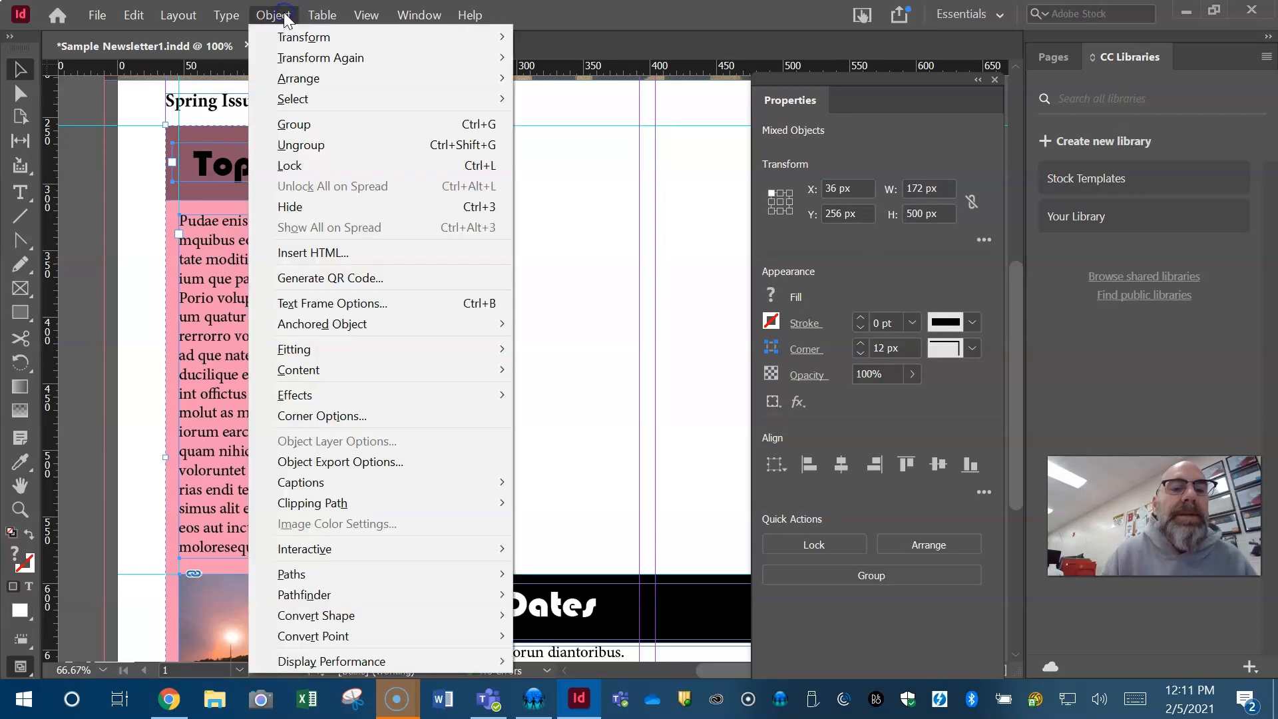
{"action": "left_click", "coordinate": [293, 124]}
{"action": "left_click", "coordinate": [494, 214]}
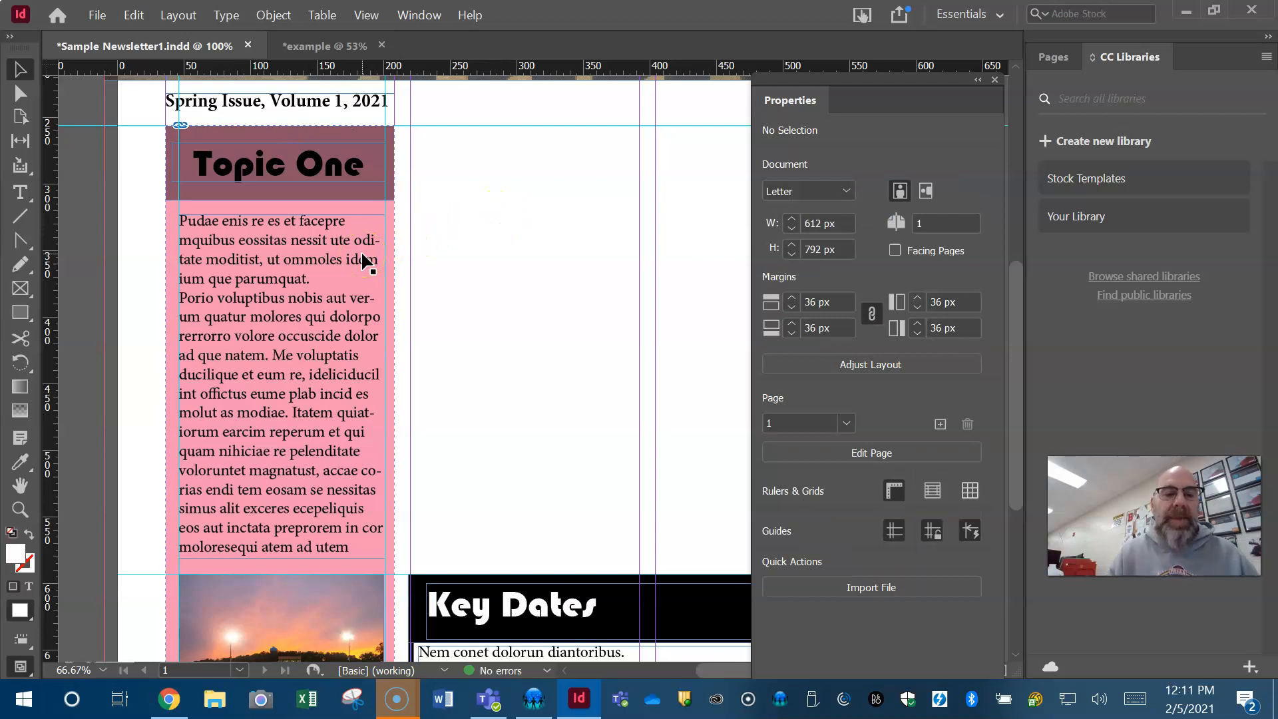
Step: Group the Key Dates heading, its body text and the boxes behind them, and deselect the group
{"action": "left_click", "coordinate": [20, 509]}
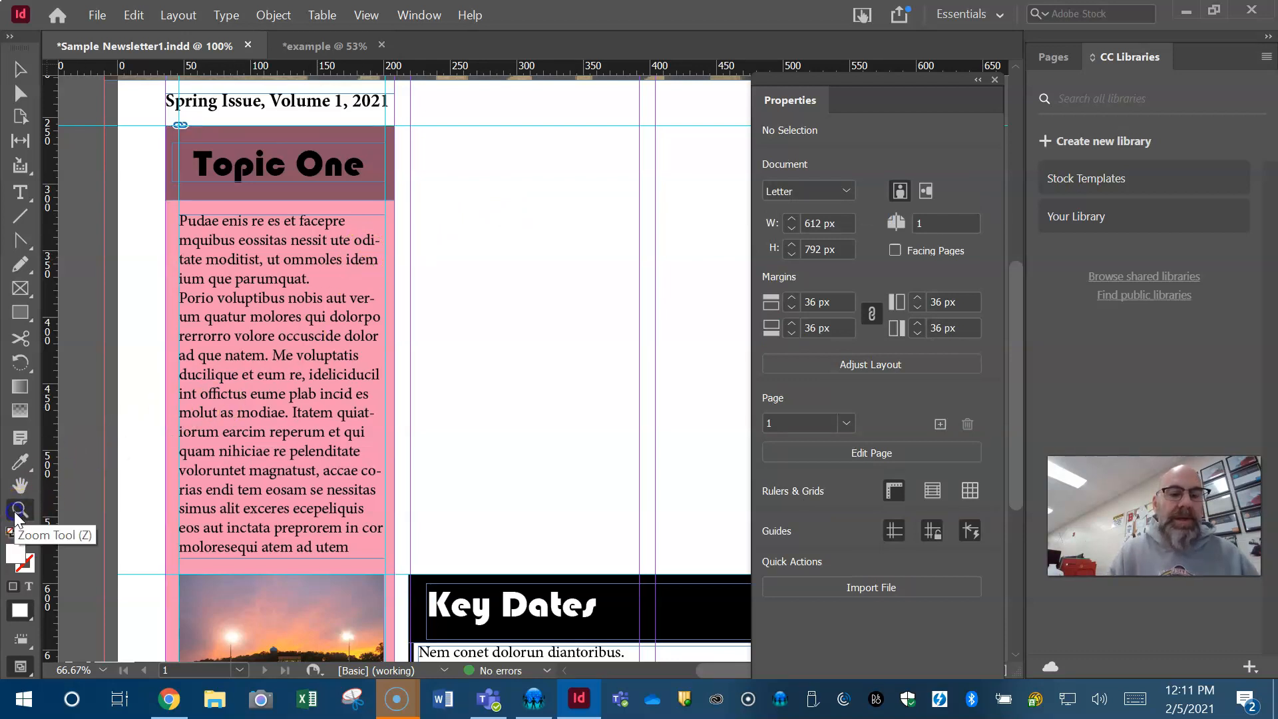
{"action": "left_click", "coordinate": [511, 352], "text": "alt"}
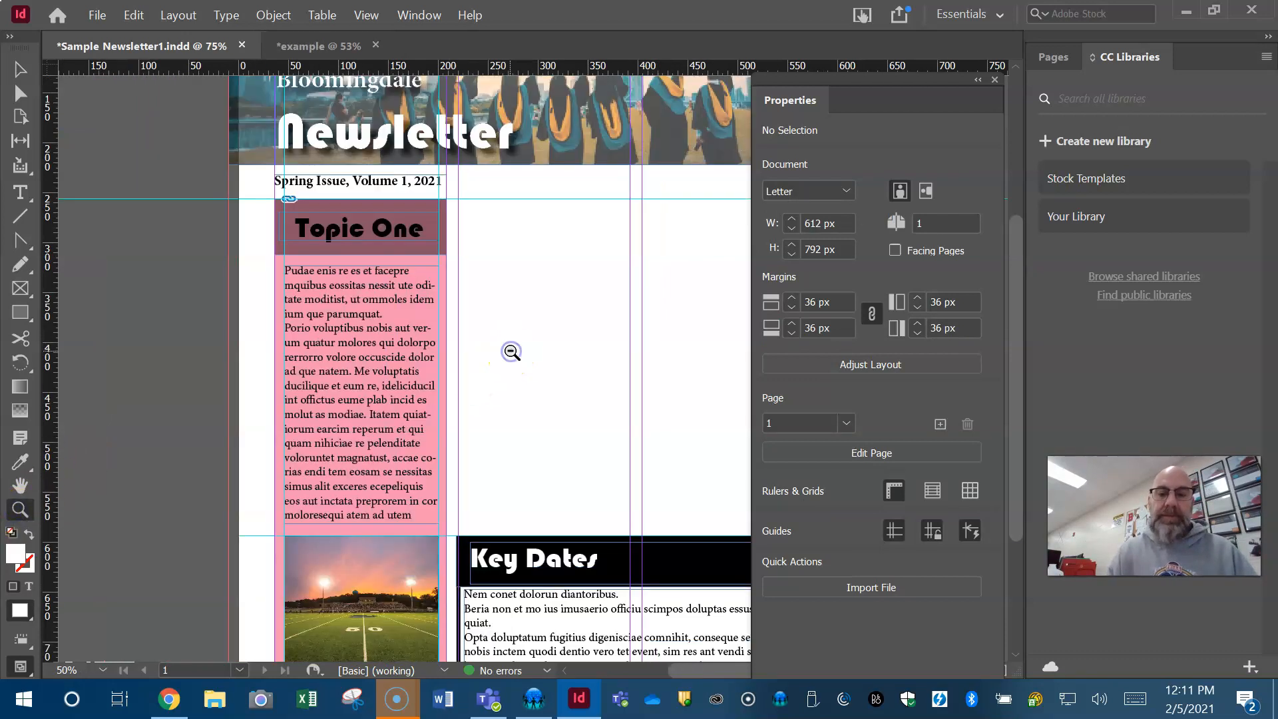
{"action": "left_click", "coordinate": [511, 352], "text": "alt"}
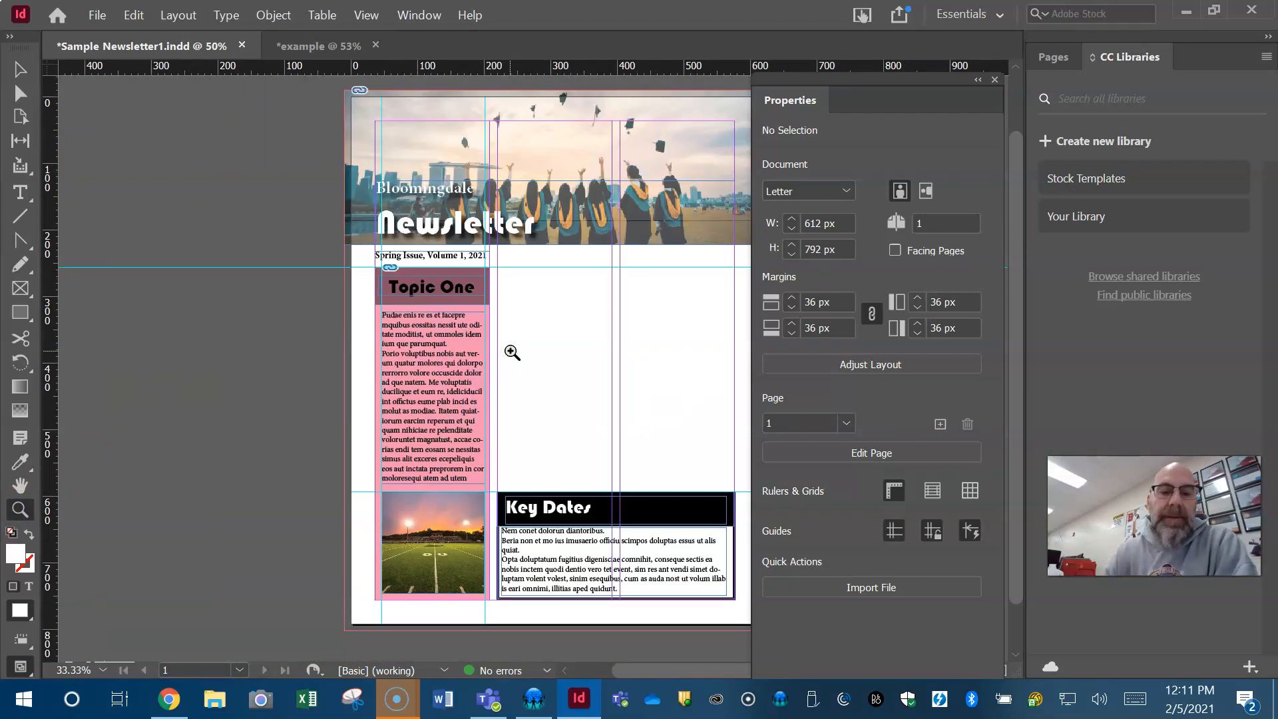
{"action": "left_click", "coordinate": [20, 485]}
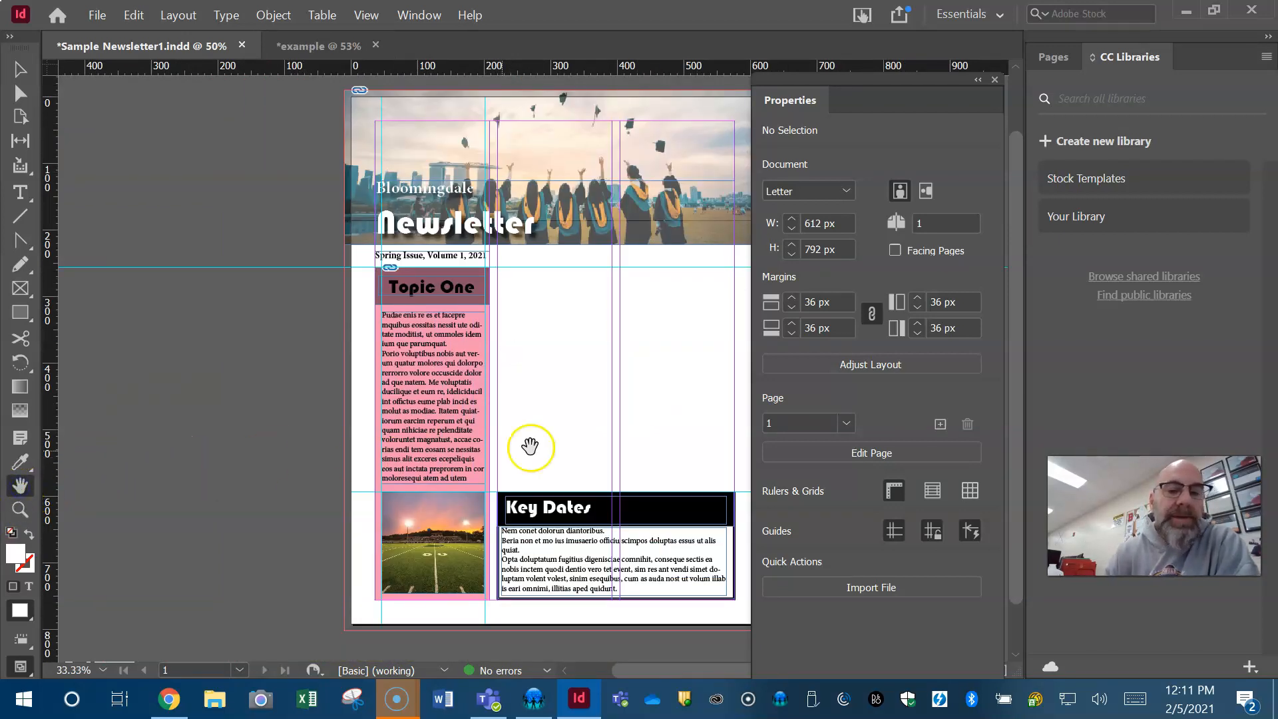
{"action": "left_click_drag", "start_coordinate": [599, 370], "coordinate": [462, 379]}
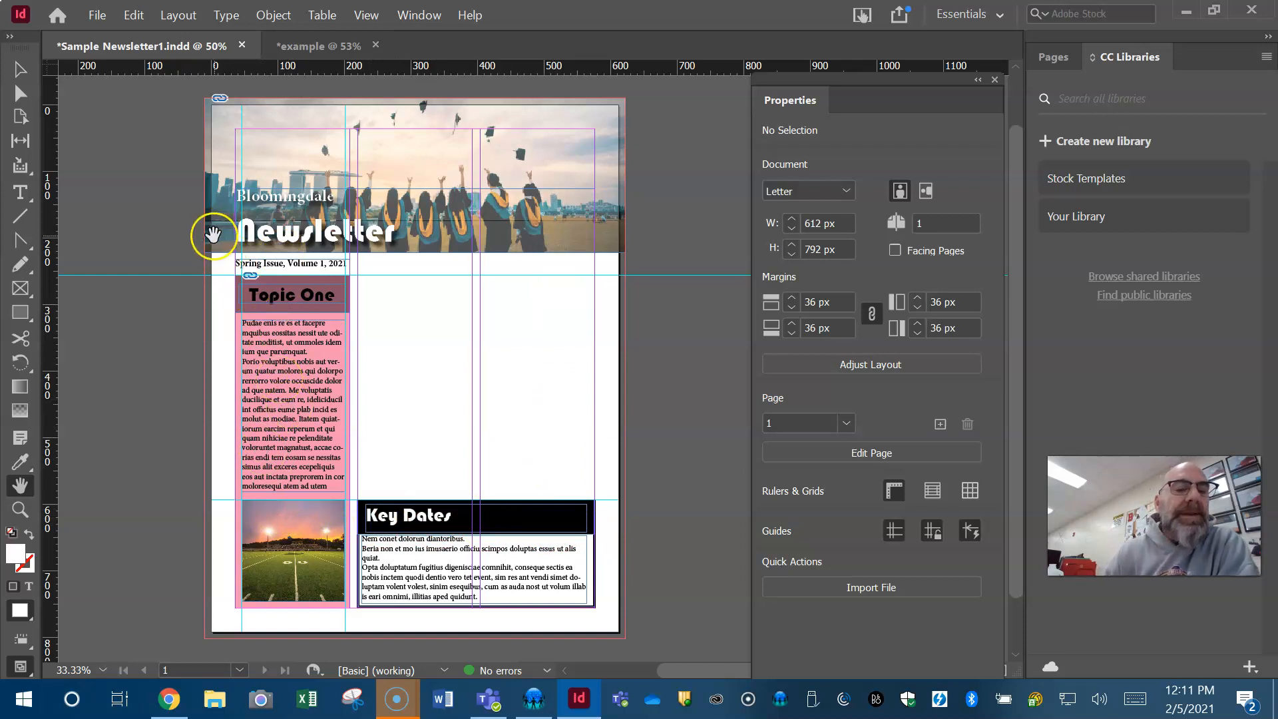
{"action": "left_click", "coordinate": [21, 69]}
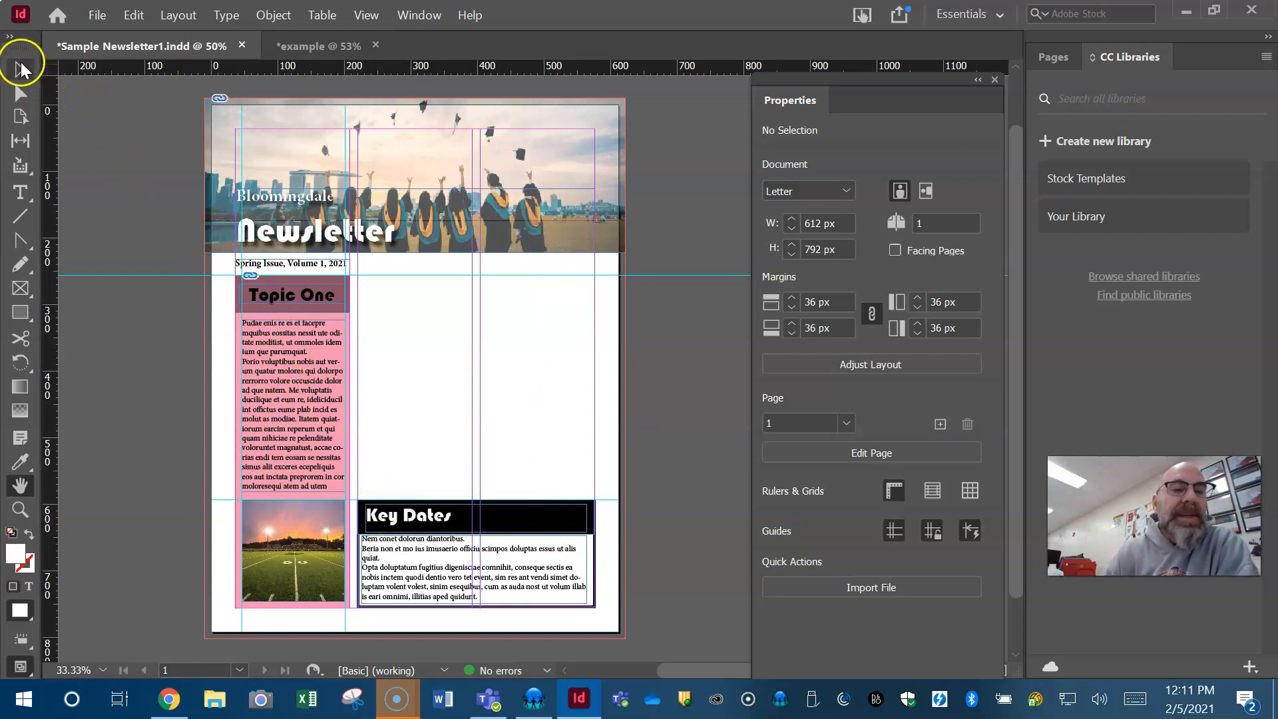
{"action": "left_click", "coordinate": [445, 523]}
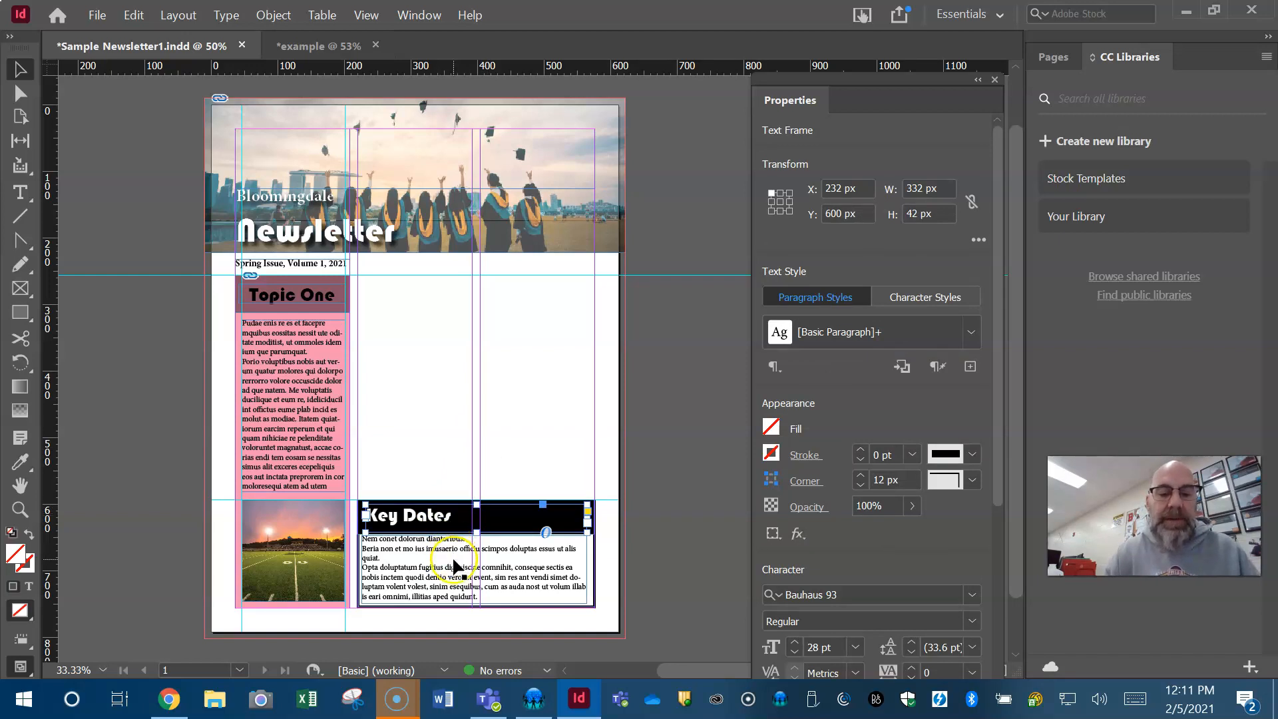
{"action": "left_click", "coordinate": [452, 573], "text": "shift"}
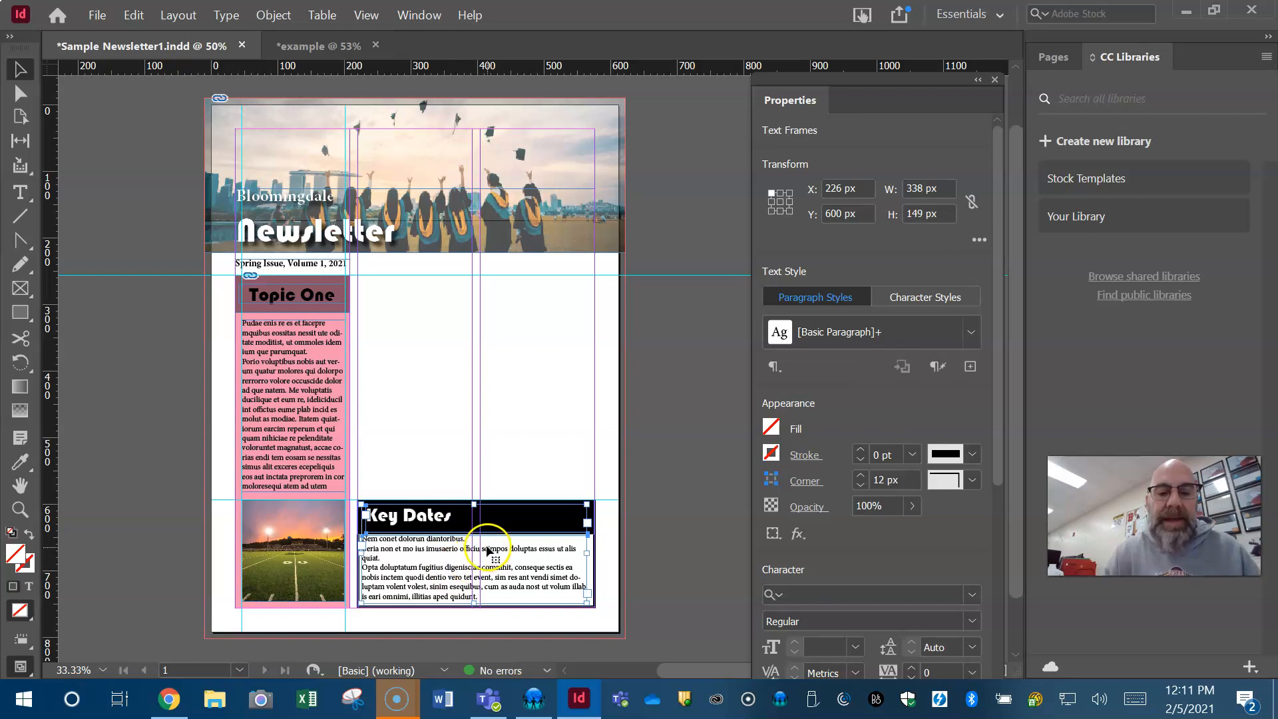
{"action": "left_click", "coordinate": [498, 512], "text": "shift"}
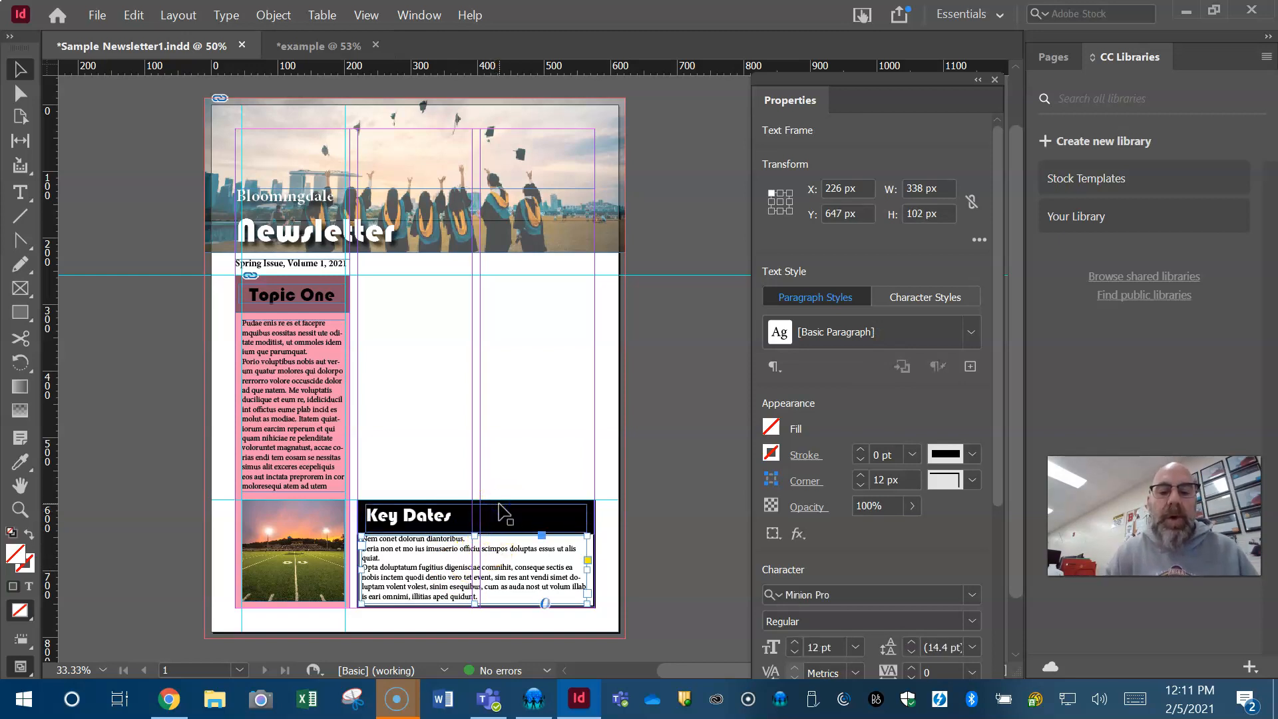
{"action": "left_click", "coordinate": [679, 433]}
{"action": "left_click_drag", "start_coordinate": [605, 473], "coordinate": [375, 619]}
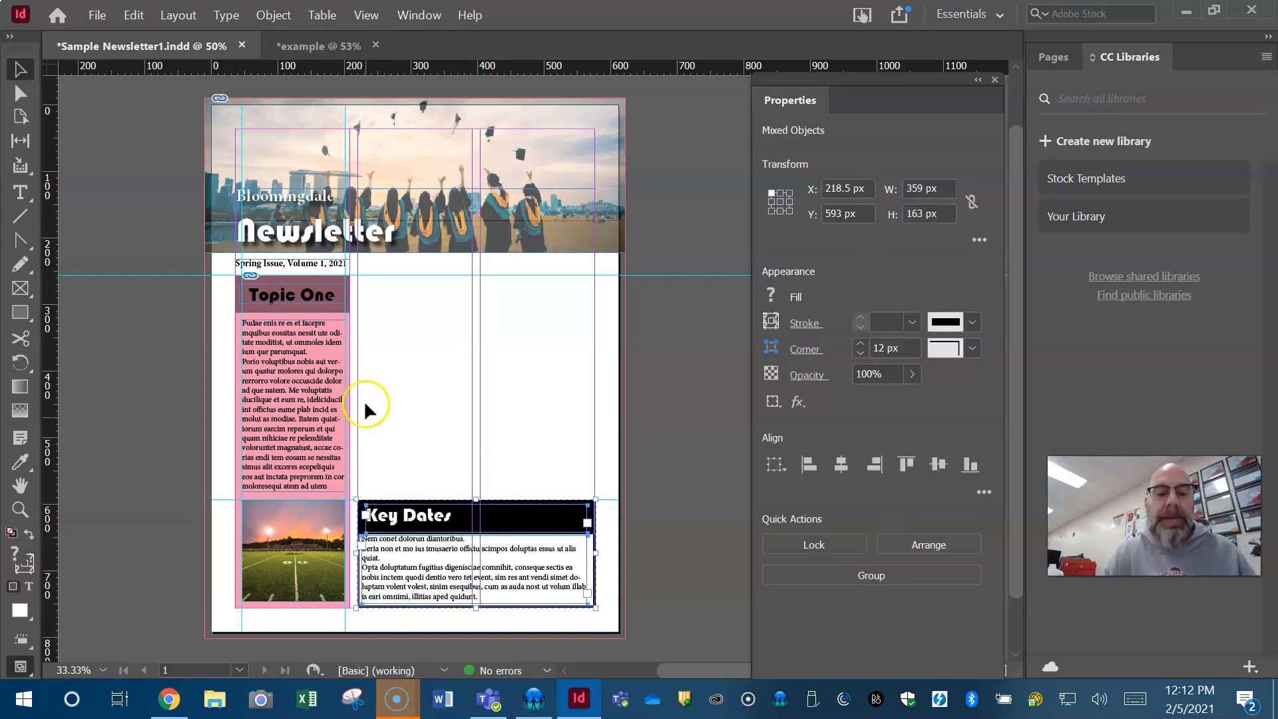
{"action": "left_click", "coordinate": [281, 20]}
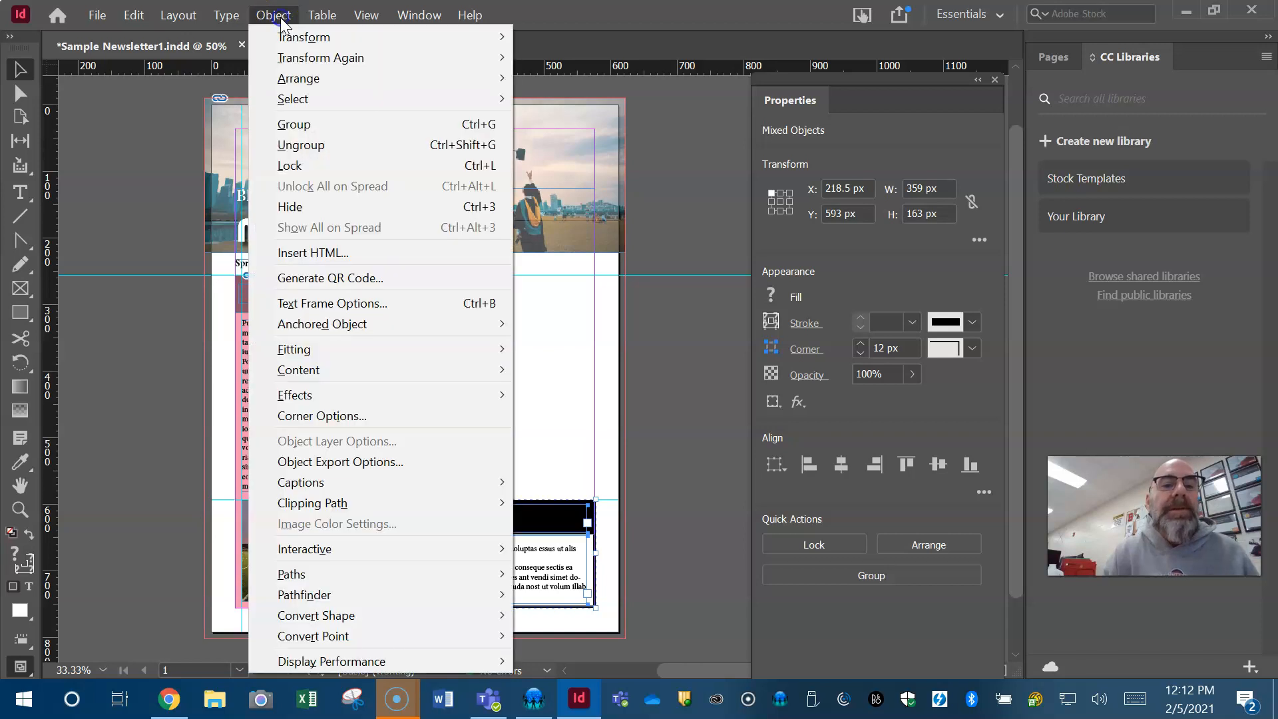
{"action": "left_click", "coordinate": [290, 125]}
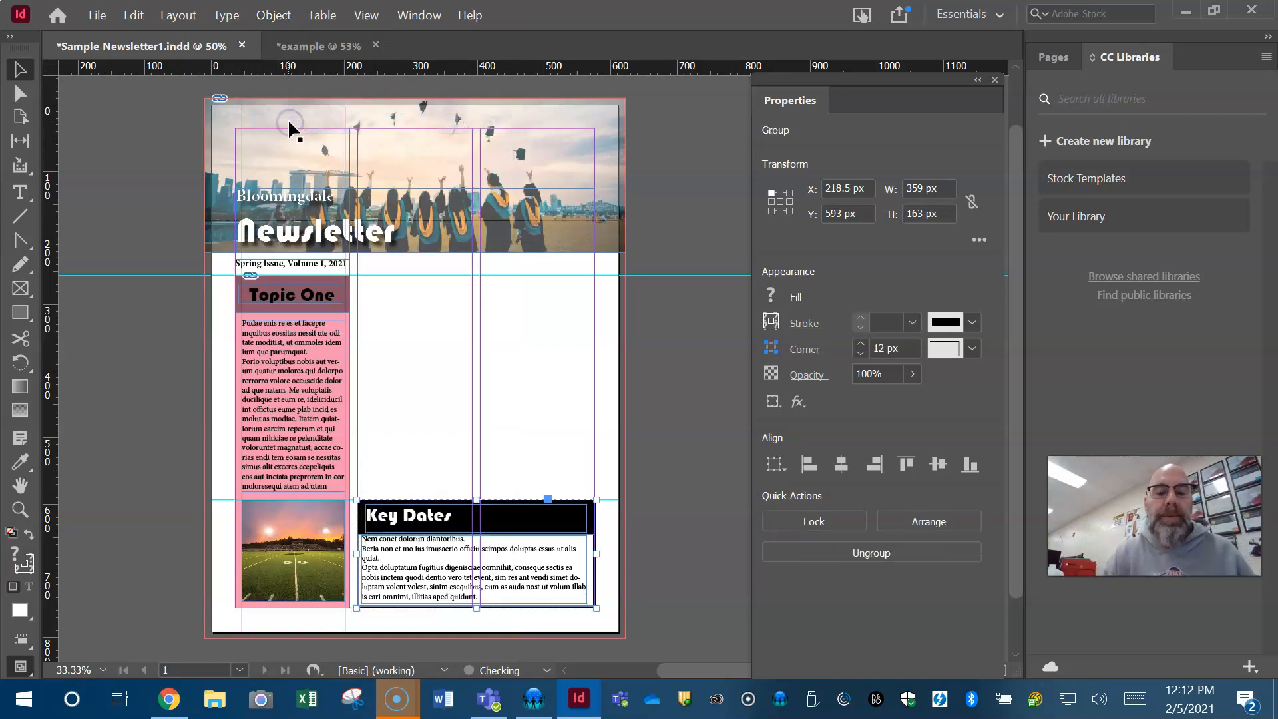
{"action": "left_click", "coordinate": [446, 340]}
Step: Move the Key Dates group off the page onto the pasteboard, to about X -483 px, Y 582 px, and deselect it
{"action": "left_click", "coordinate": [20, 509]}
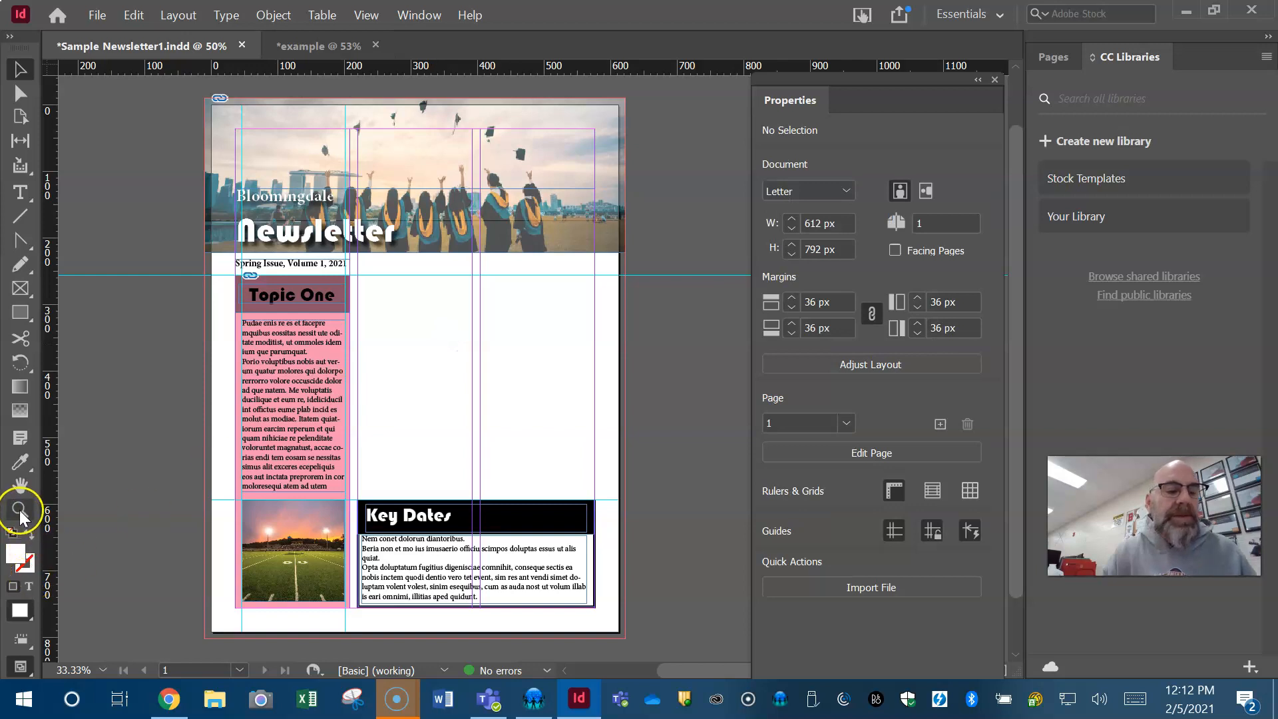
{"action": "left_click", "coordinate": [427, 409], "text": "alt"}
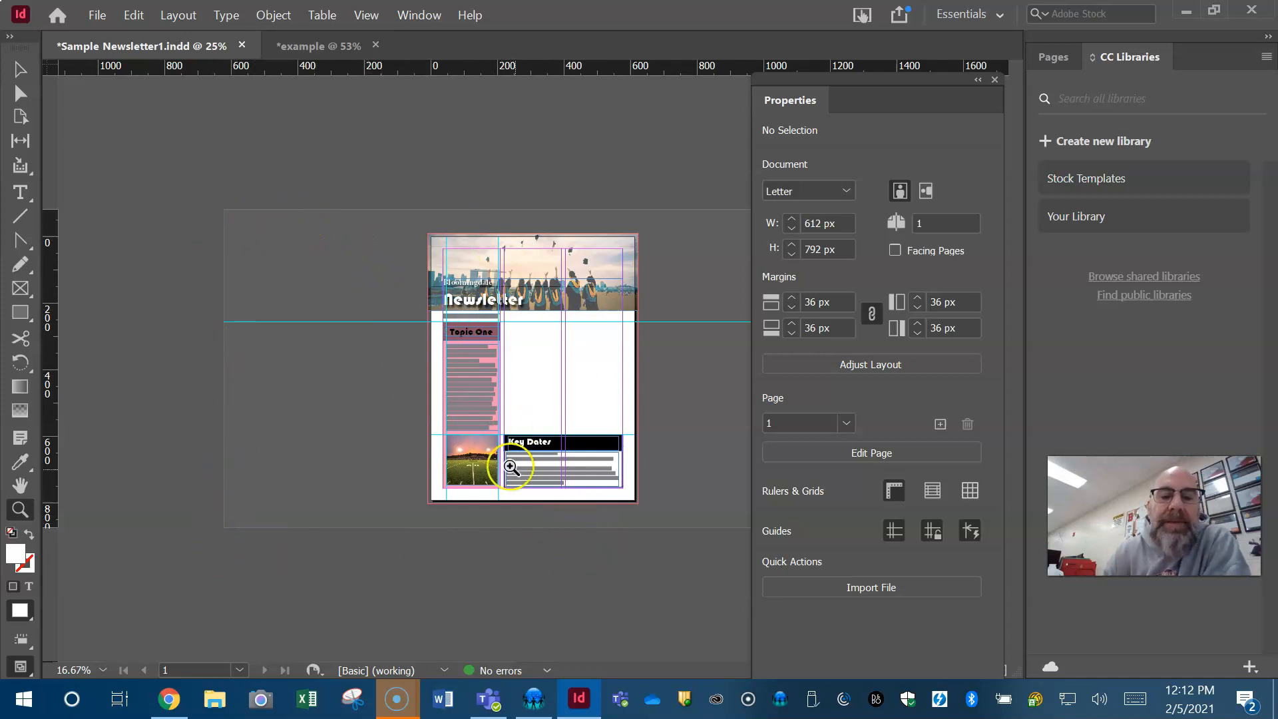
{"action": "left_click", "coordinate": [20, 69]}
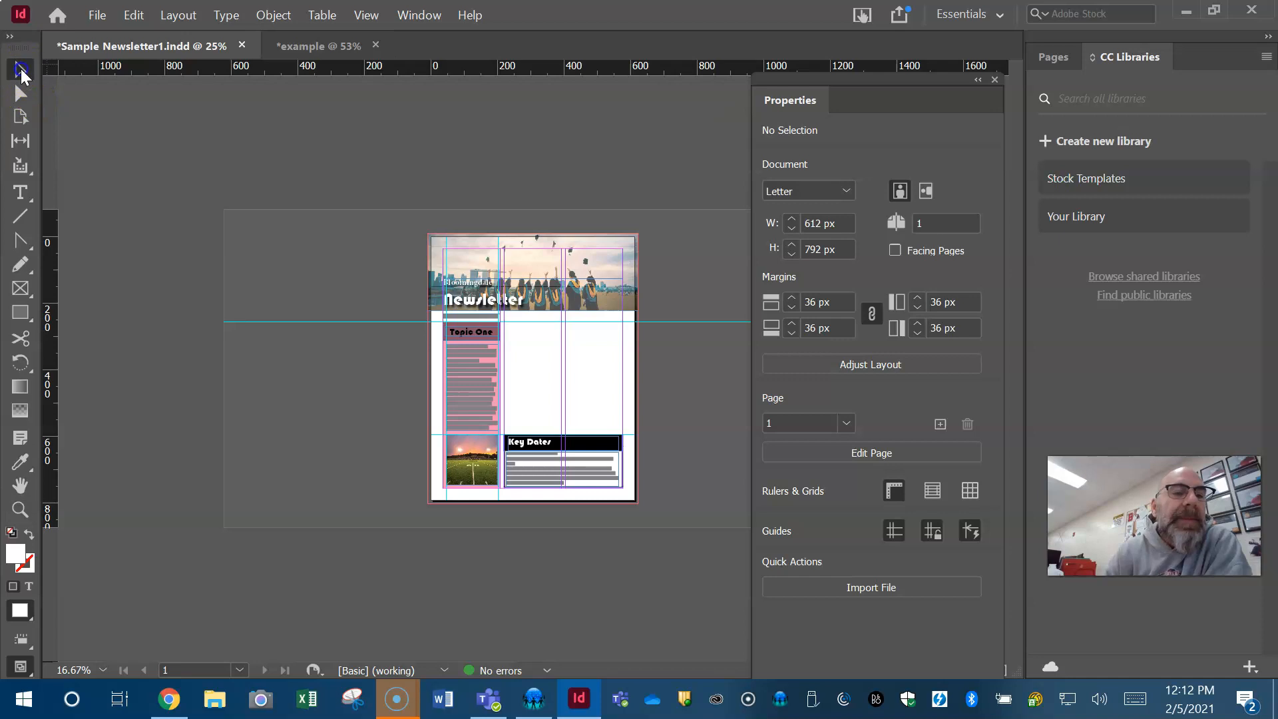
{"action": "left_click_drag", "start_coordinate": [576, 449], "coordinate": [349, 444]}
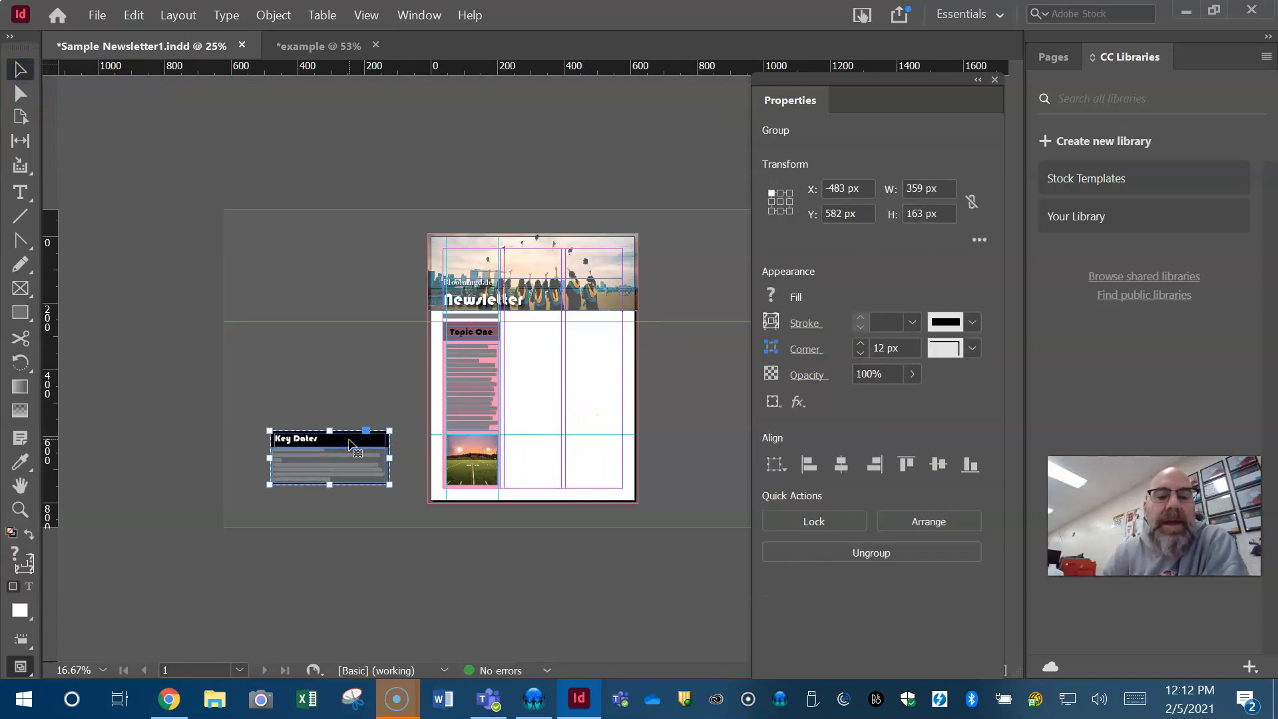
{"action": "left_click", "coordinate": [378, 363]}
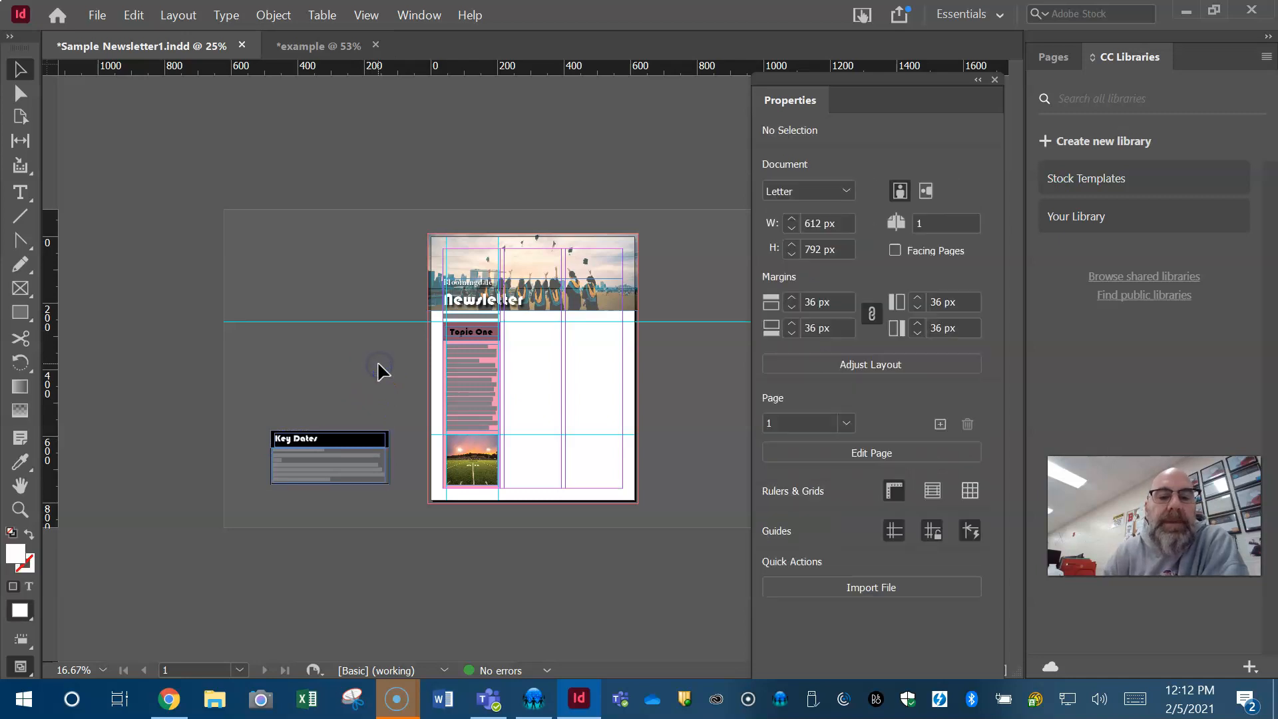
Step: Move the Topic One group into the third column and the Key Dates group below the first two columns, at about X 34.5 px, Y 593 px
{"action": "left_click_drag", "start_coordinate": [472, 365], "coordinate": [594, 368]}
{"action": "left_click_drag", "start_coordinate": [331, 439], "coordinate": [511, 445]}
Step: Nudge the Topic One group to X 404 px so it lines up with the third column's edges
{"action": "left_click", "coordinate": [20, 510]}
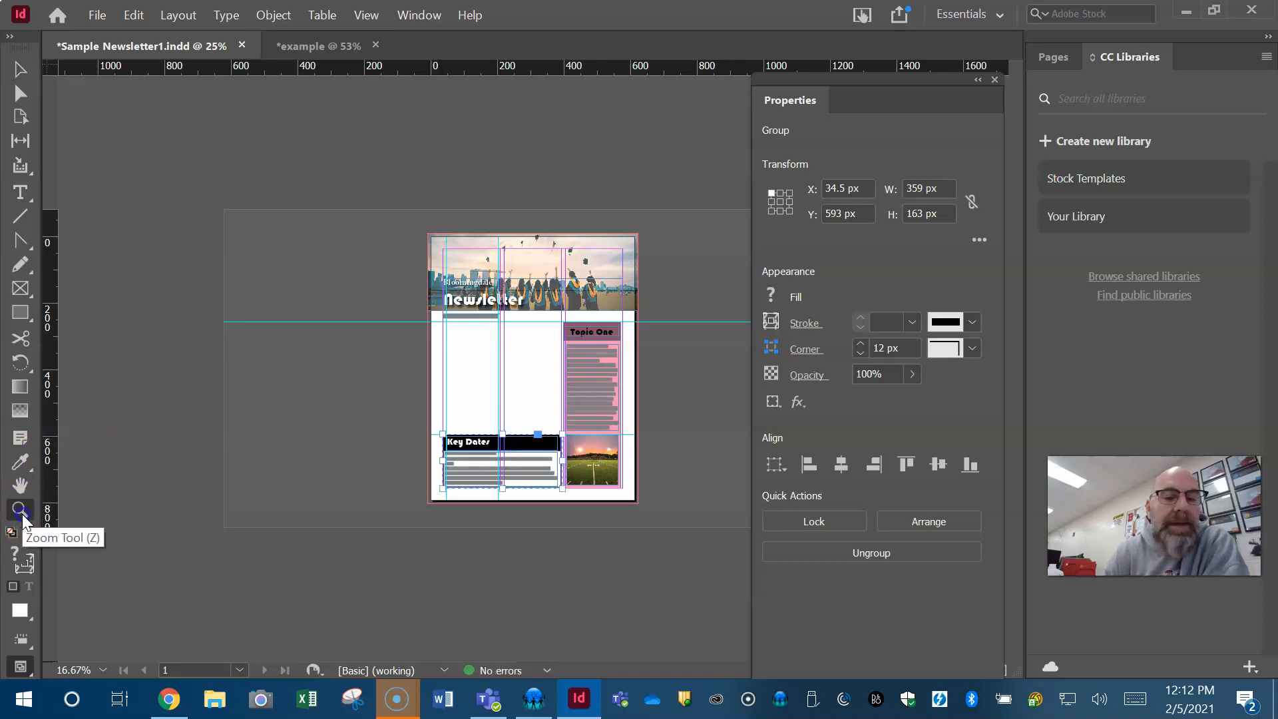
{"action": "left_click", "coordinate": [587, 438]}
{"action": "left_click", "coordinate": [431, 509]}
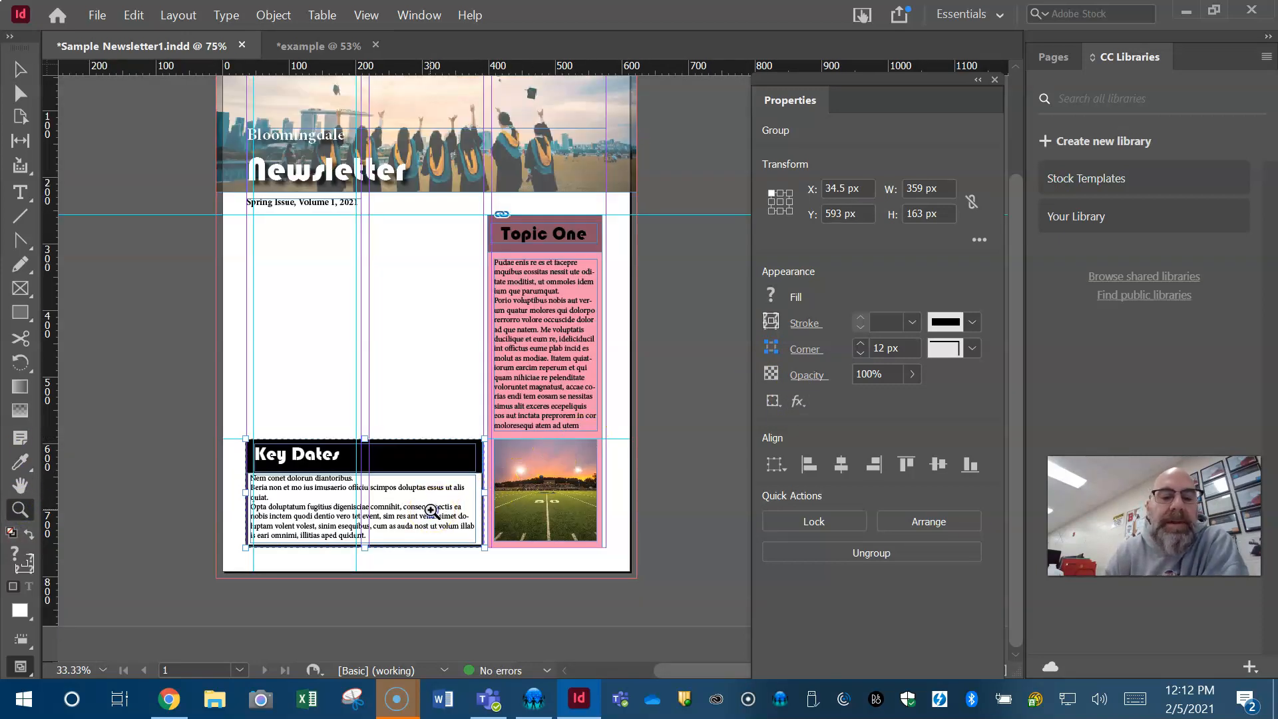
{"action": "left_click", "coordinate": [628, 390]}
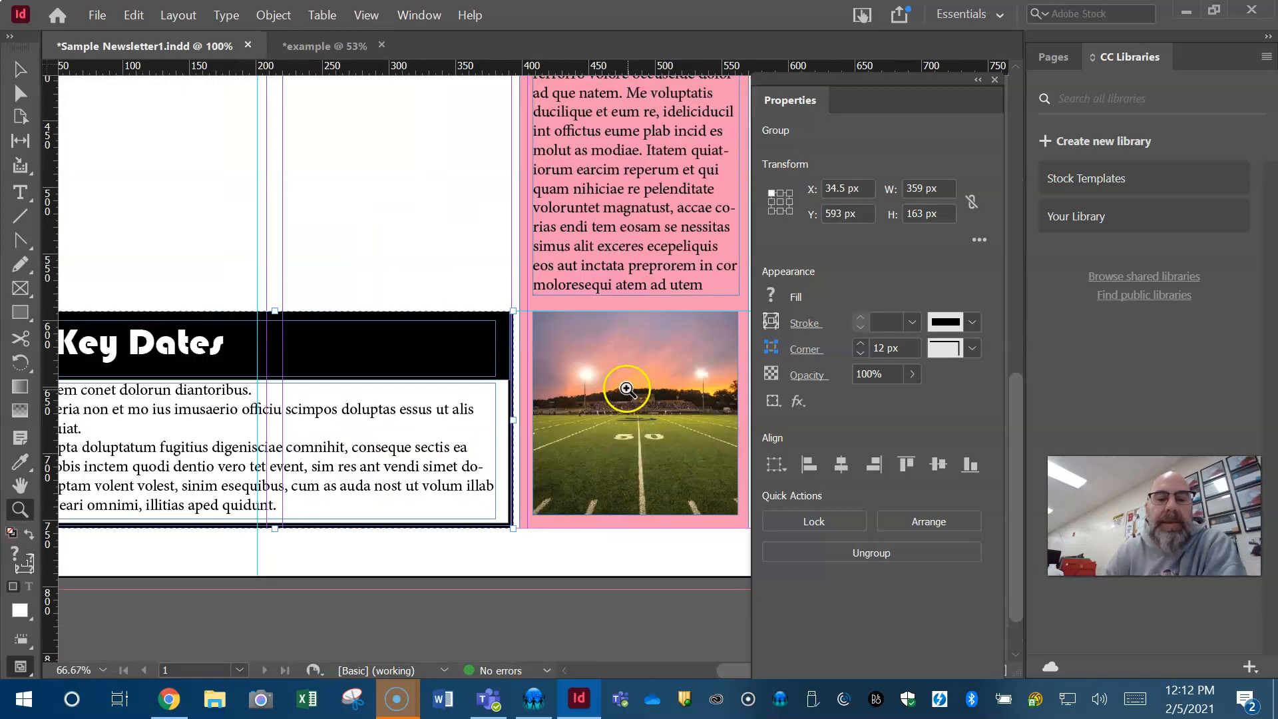
{"action": "left_click", "coordinate": [461, 366], "text": "alt"}
{"action": "left_click", "coordinate": [19, 72]}
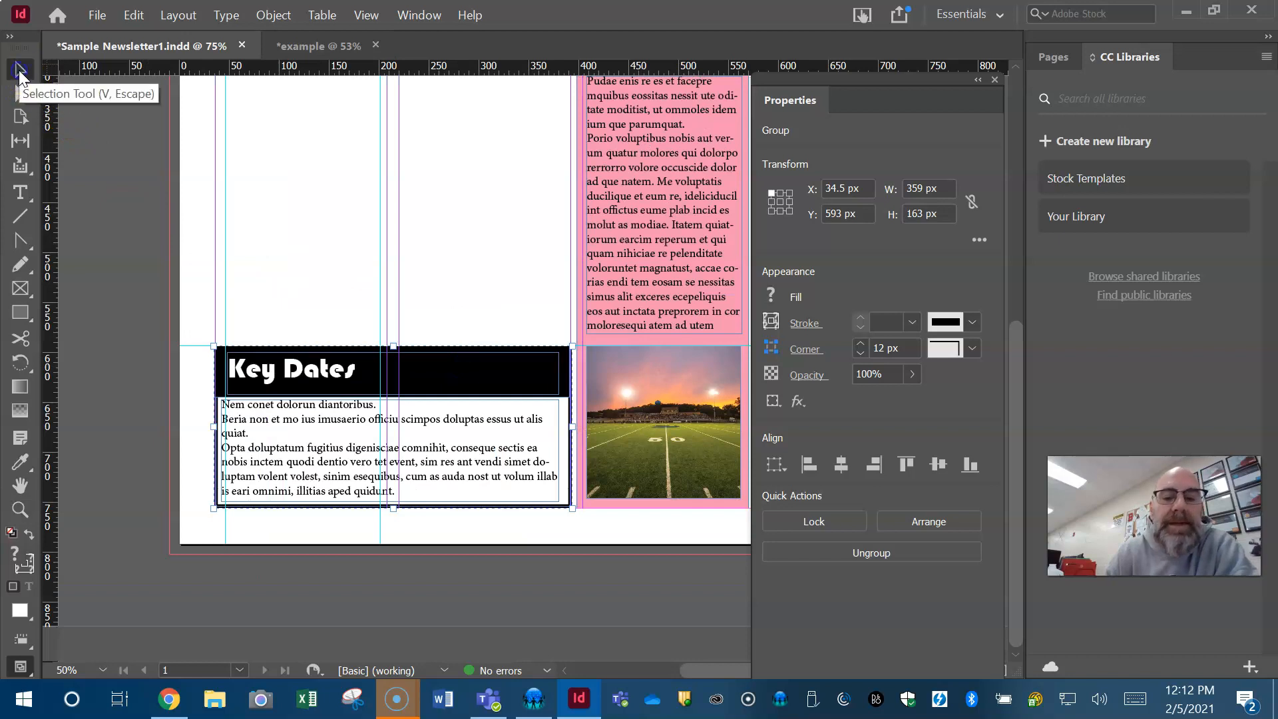
{"action": "left_click", "coordinate": [688, 323]}
{"action": "key", "text": "Right"}
{"action": "scroll", "coordinate": [608, 297], "scroll_direction": "right", "scroll_amount": 3}
{"action": "scroll", "coordinate": [608, 298], "scroll_direction": "left", "scroll_amount": 3}
{"action": "scroll", "coordinate": [608, 296], "scroll_direction": "right", "scroll_amount": 5}
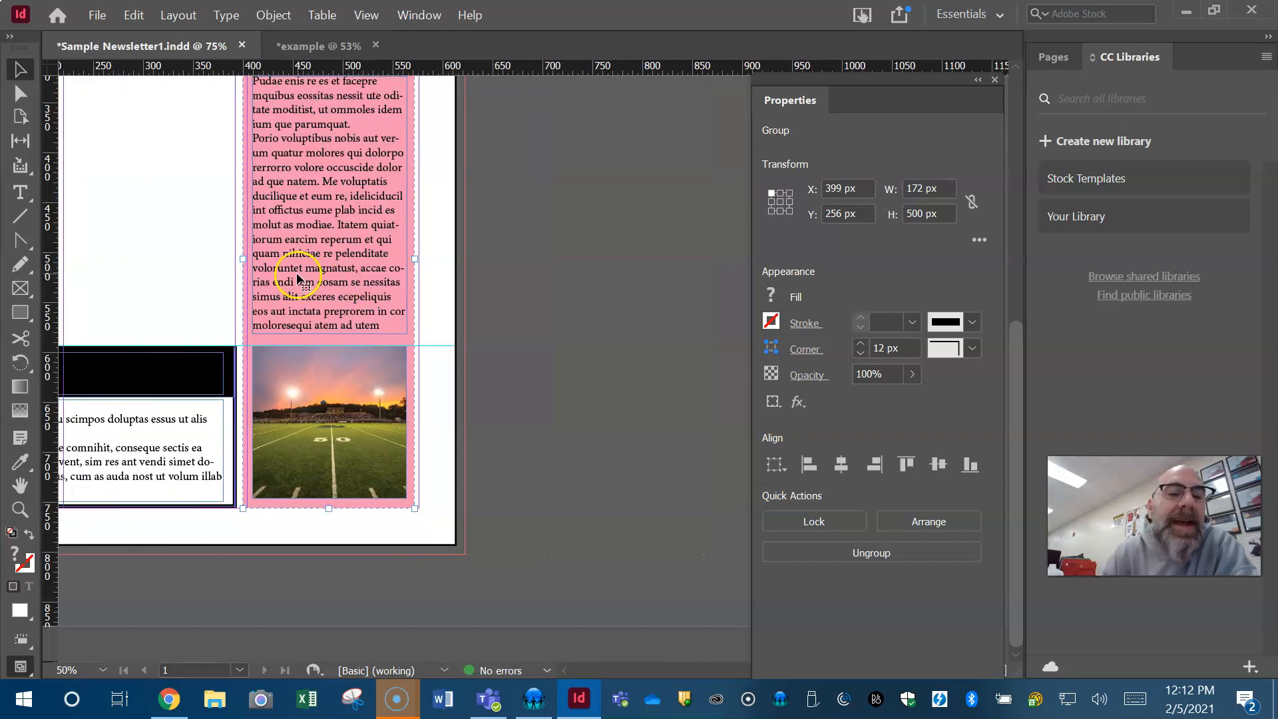
{"action": "key", "text": "Right"}
{"action": "key", "text": "Right"}
{"action": "key", "text": "Right"}
{"action": "key", "text": "Right"}
{"action": "key", "text": "Right"}
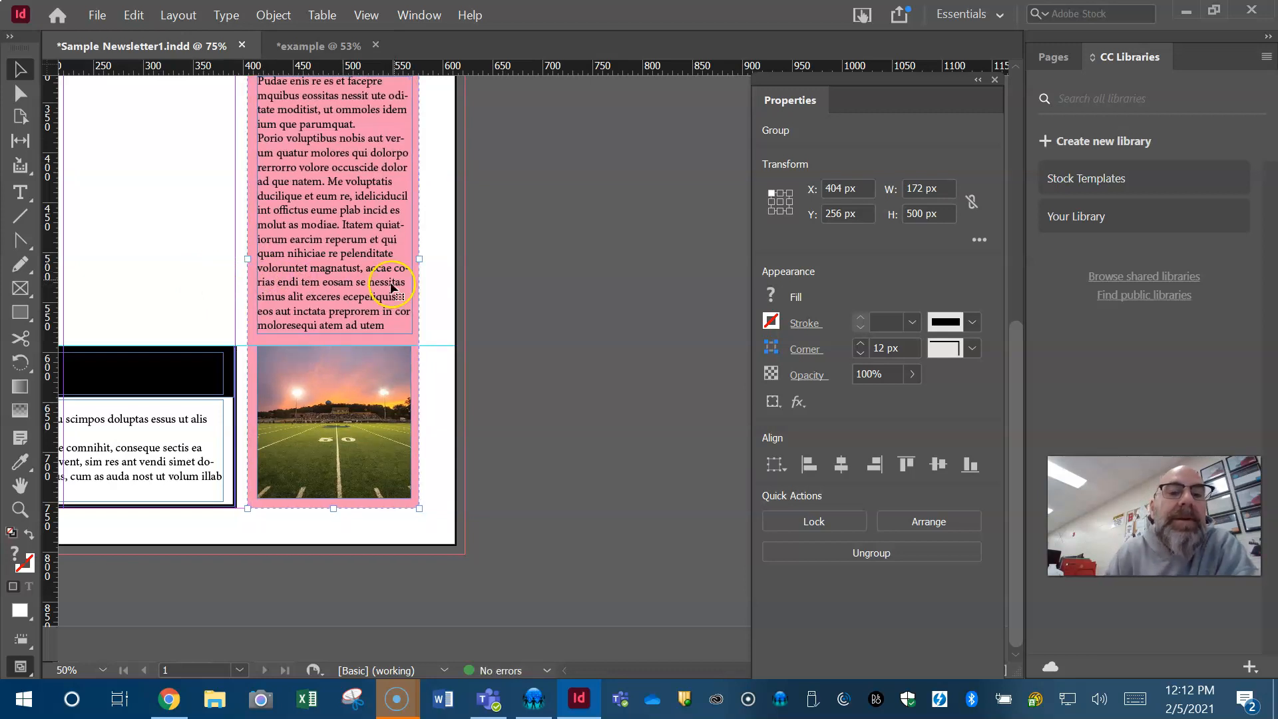
{"action": "scroll", "coordinate": [409, 270], "scroll_direction": "up", "scroll_amount": 5}
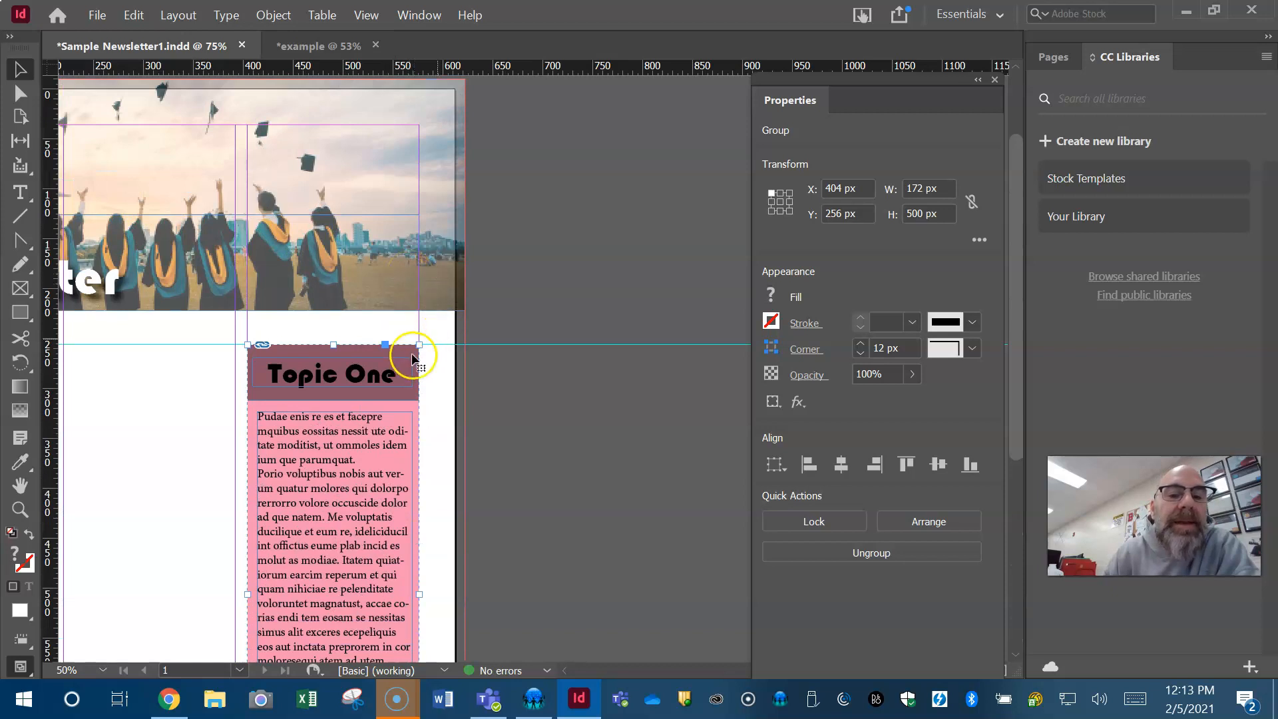
{"action": "scroll", "coordinate": [505, 346], "scroll_direction": "down", "scroll_amount": 1}
{"action": "scroll", "coordinate": [505, 346], "scroll_direction": "down", "scroll_amount": 6}
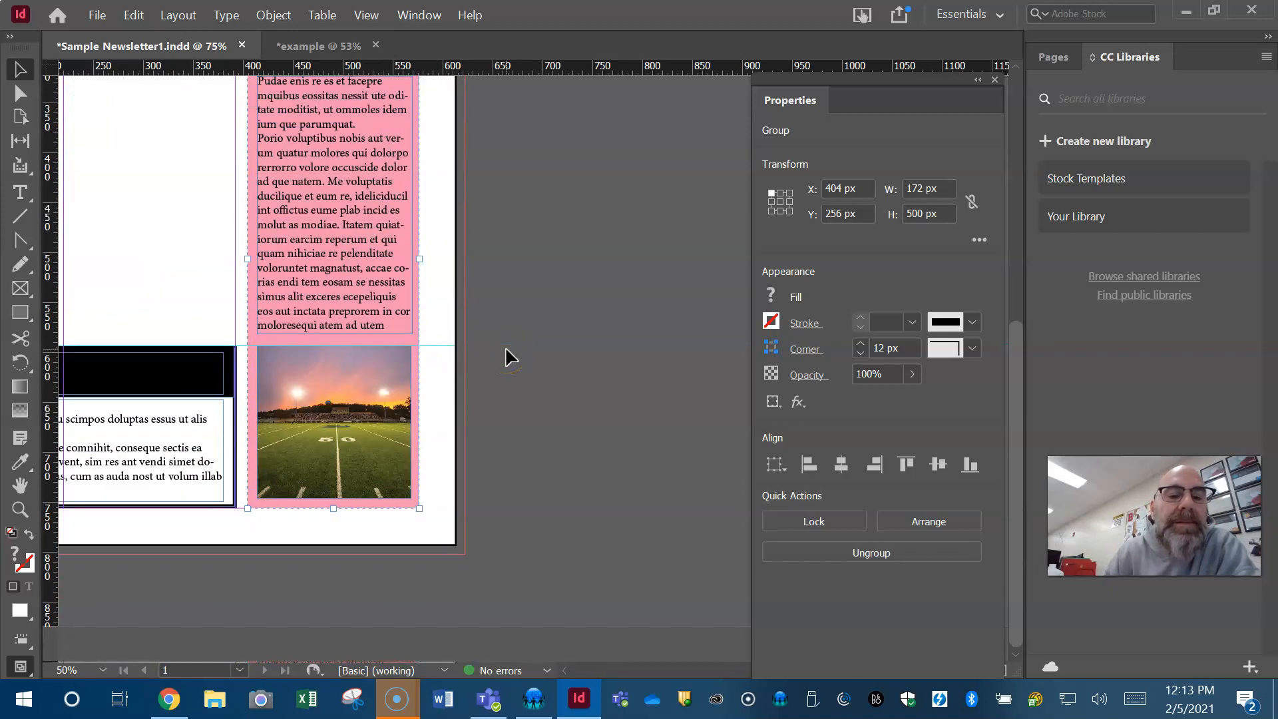
Step: Nudge the Key Dates group vertically to Y 594 px, just under the horizontal guide, and deselect it
{"action": "scroll", "coordinate": [504, 346], "scroll_direction": "left", "scroll_amount": 9}
{"action": "scroll", "coordinate": [506, 353], "scroll_direction": "right", "scroll_amount": 2}
{"action": "left_click", "coordinate": [471, 368]}
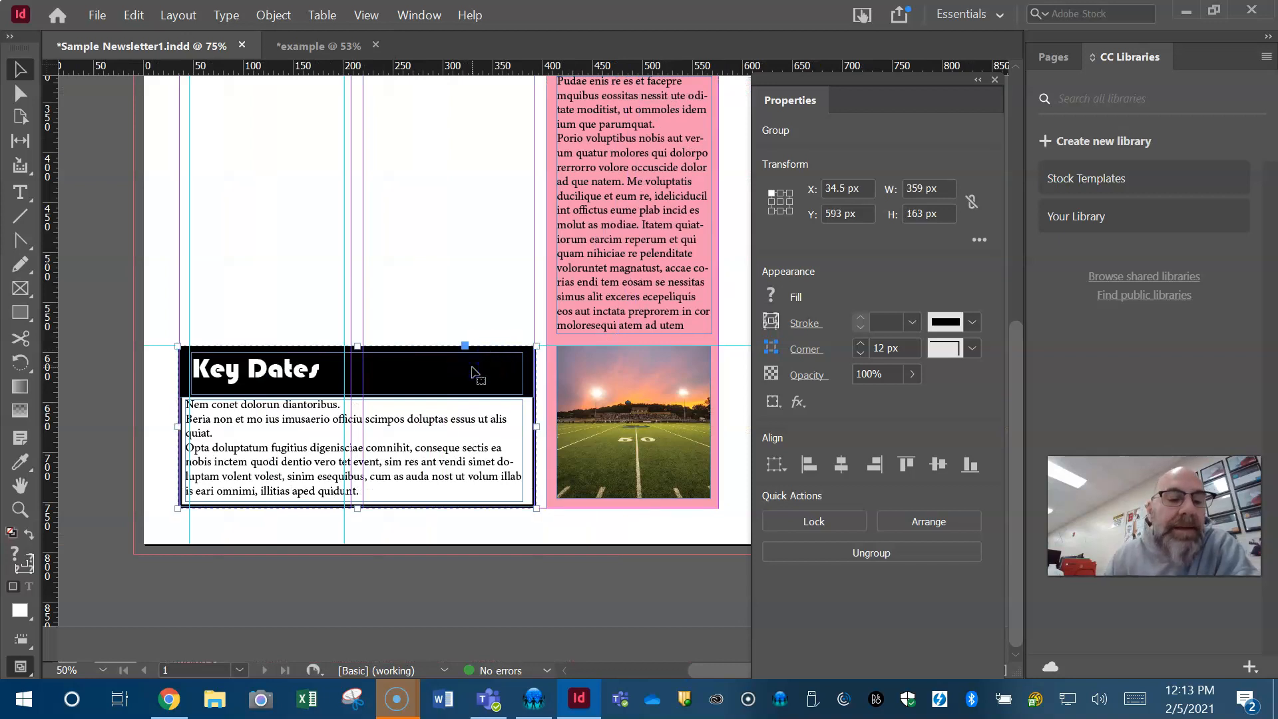
{"action": "key", "text": "Left"}
{"action": "key", "text": "Right"}
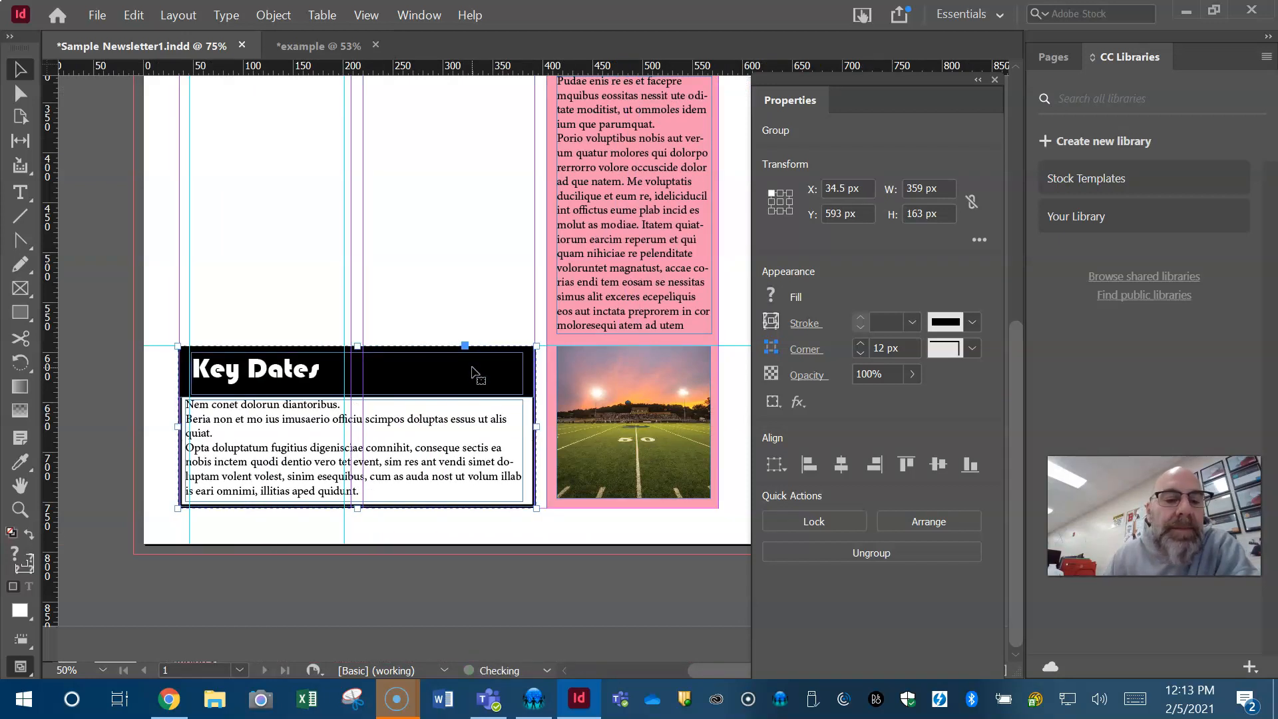
{"action": "key", "text": "Up"}
{"action": "key", "text": "Up"}
{"action": "key", "text": "Up"}
{"action": "key", "text": "Up"}
{"action": "key", "text": "Up"}
{"action": "key", "text": "Up"}
{"action": "key", "text": "Up"}
{"action": "key", "text": "Up"}
{"action": "key", "text": "Up"}
{"action": "key", "text": "Up"}
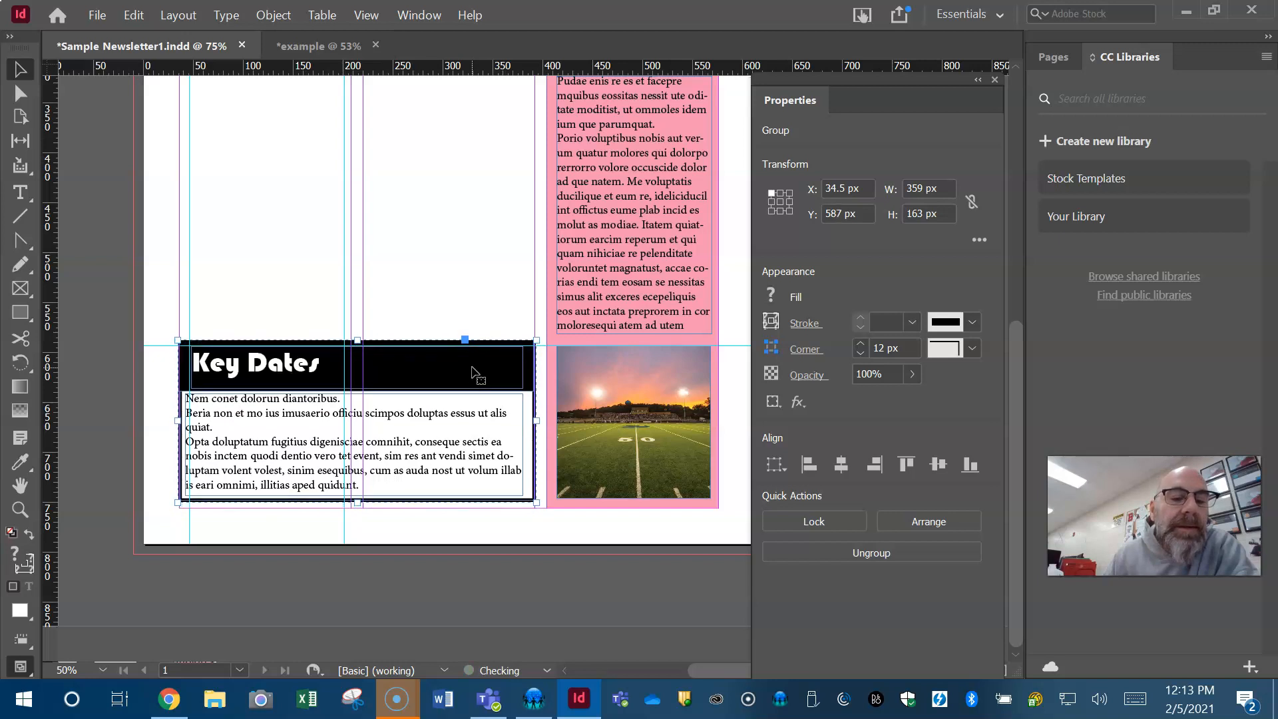
{"action": "key", "text": "Down"}
{"action": "key", "text": "Down"}
{"action": "key", "text": "Down"}
{"action": "key", "text": "Down"}
{"action": "key", "text": "Down"}
{"action": "key", "text": "Down"}
{"action": "key", "text": "Down"}
{"action": "key", "text": "Down"}
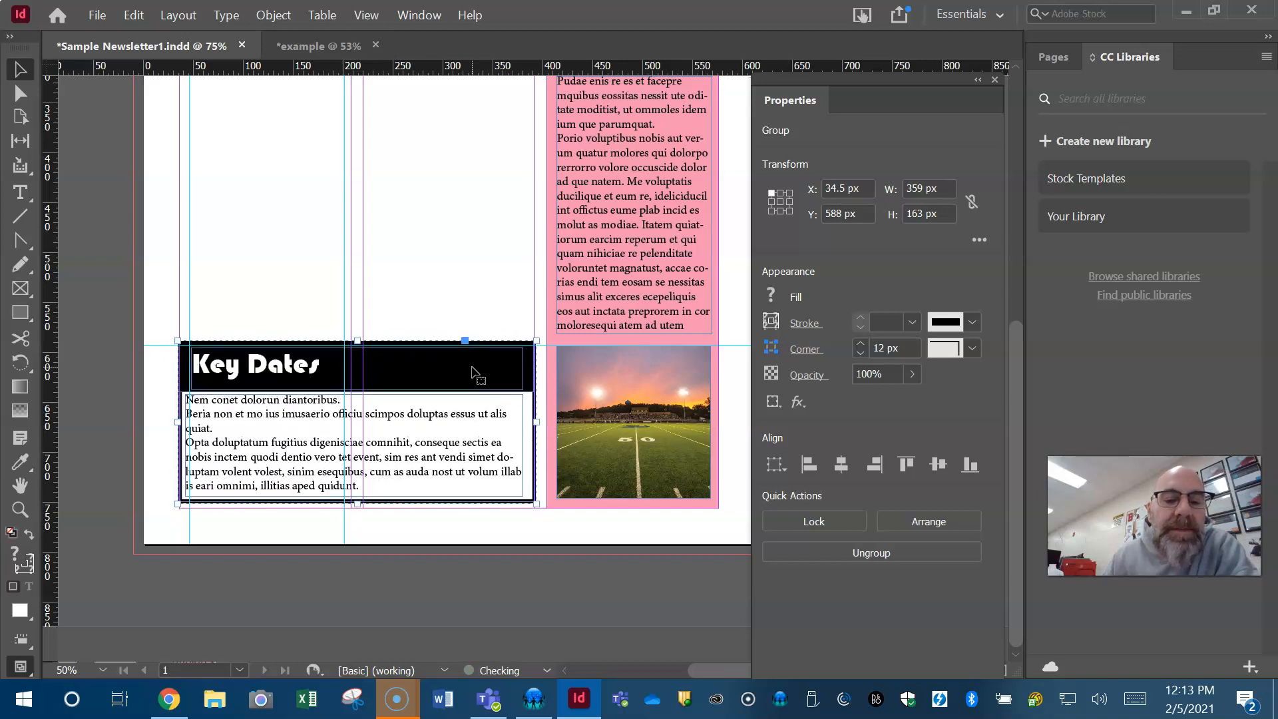
{"action": "key", "text": "Down"}
{"action": "key", "text": "Down"}
{"action": "key", "text": "Down"}
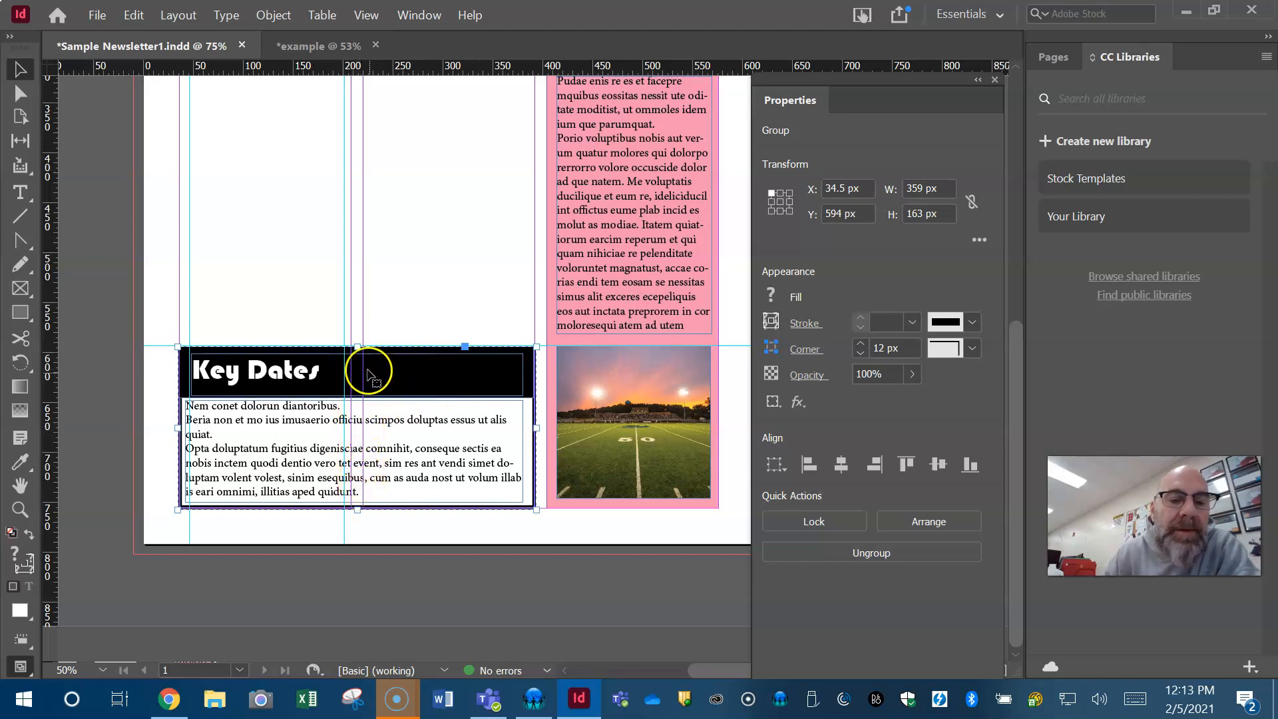
{"action": "left_click", "coordinate": [112, 319]}
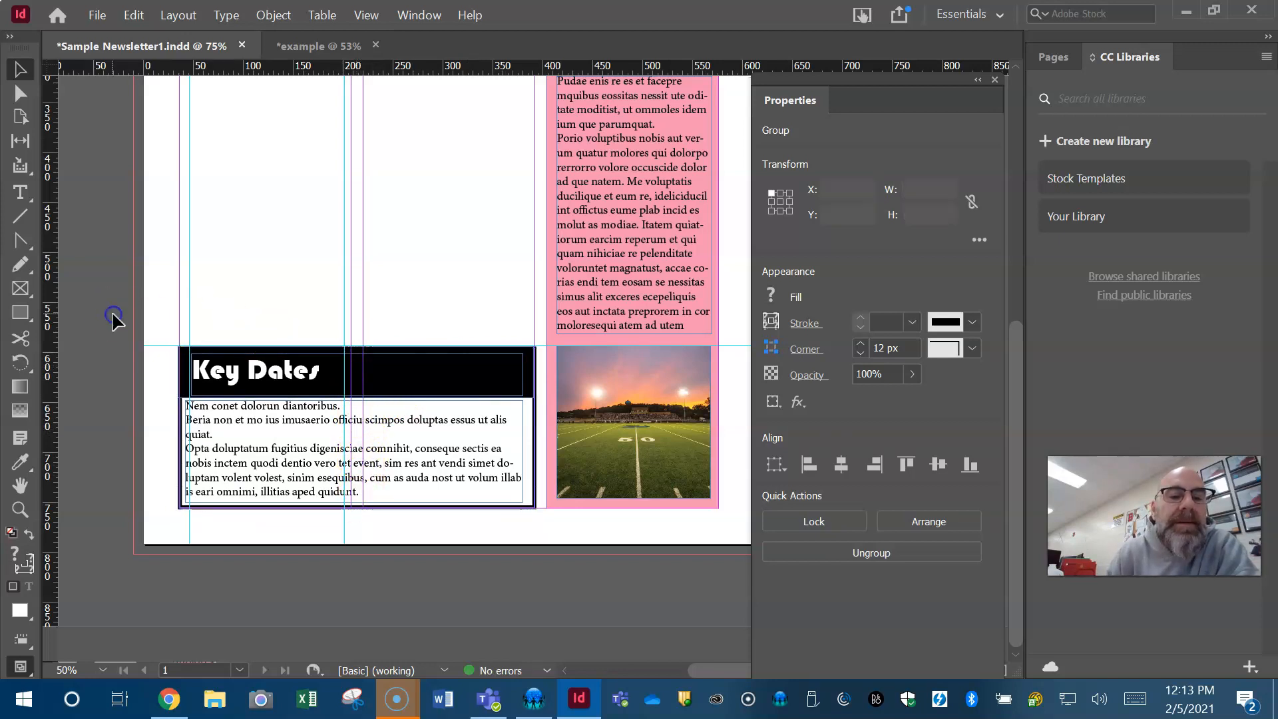
Step: Fit the whole newsletter page in the window and compare its layout with the example document
{"action": "left_click", "coordinate": [367, 15]}
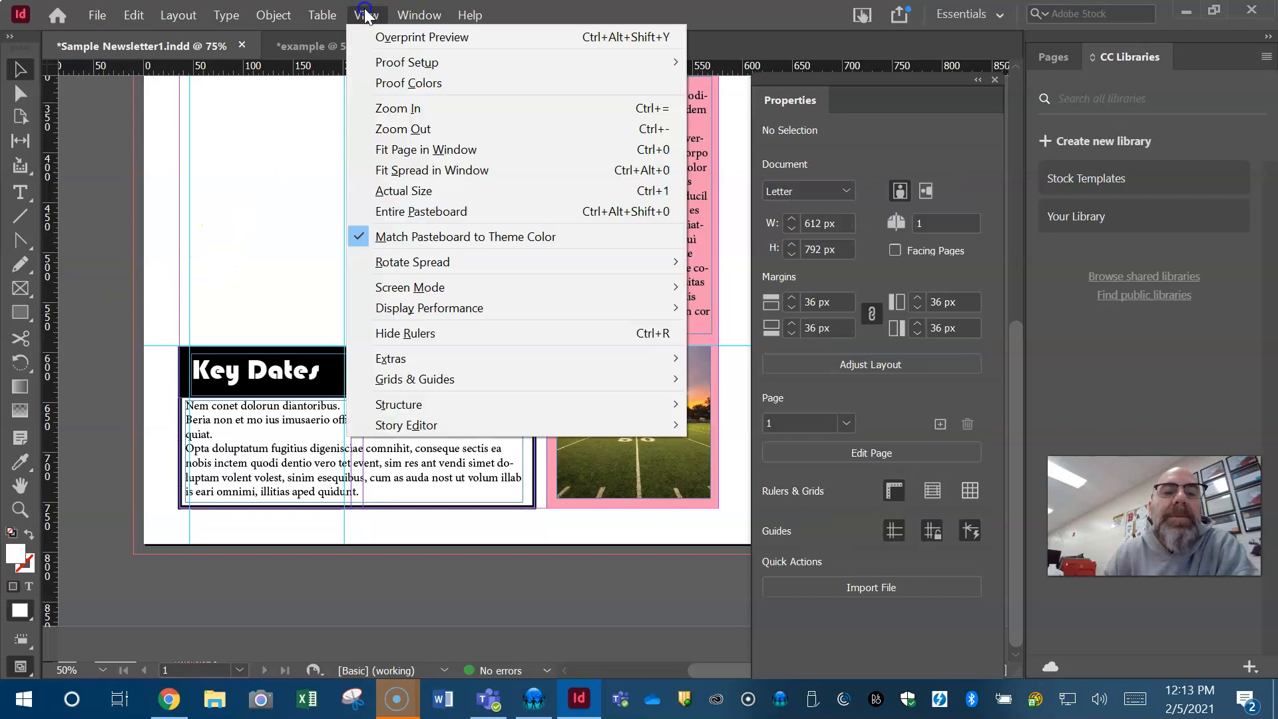
{"action": "left_click", "coordinate": [407, 149]}
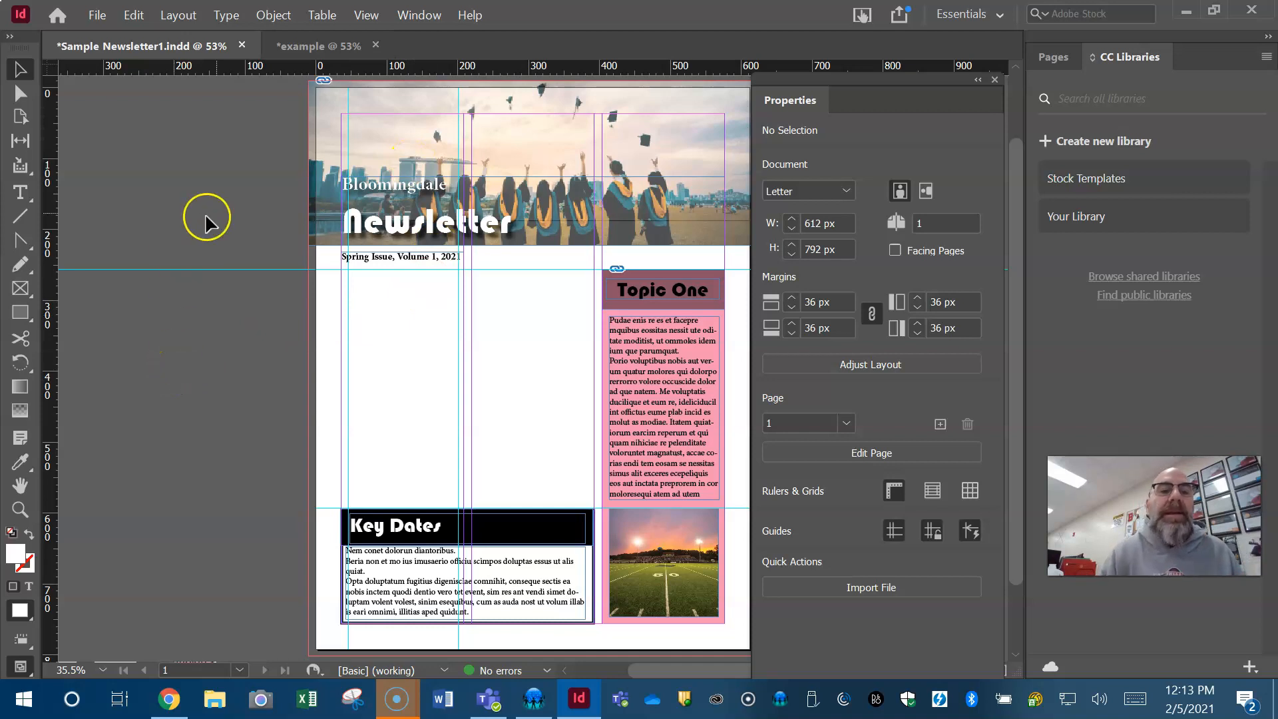
{"action": "left_click", "coordinate": [329, 46]}
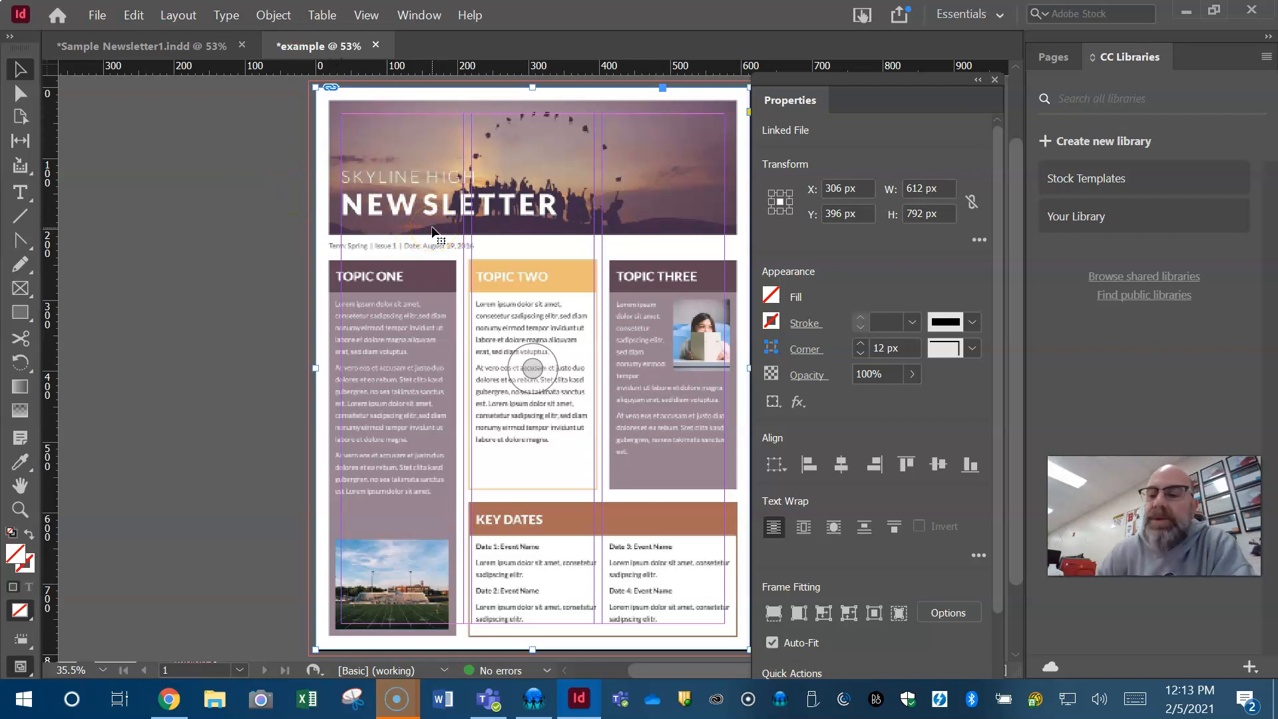
{"action": "left_click", "coordinate": [213, 46]}
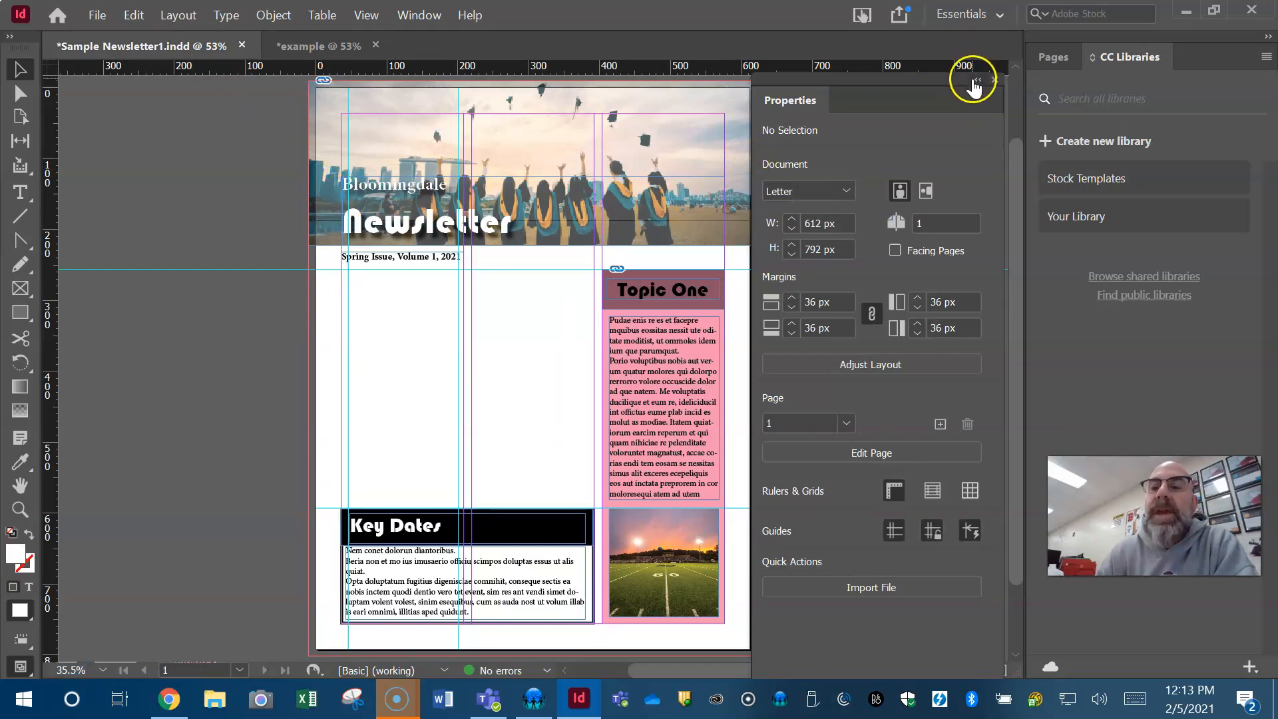
Step: Collapse the Properties panel, preview the newsletter in Presentation screen mode, and return to the normal editing view
{"action": "double_click", "coordinate": [950, 78]}
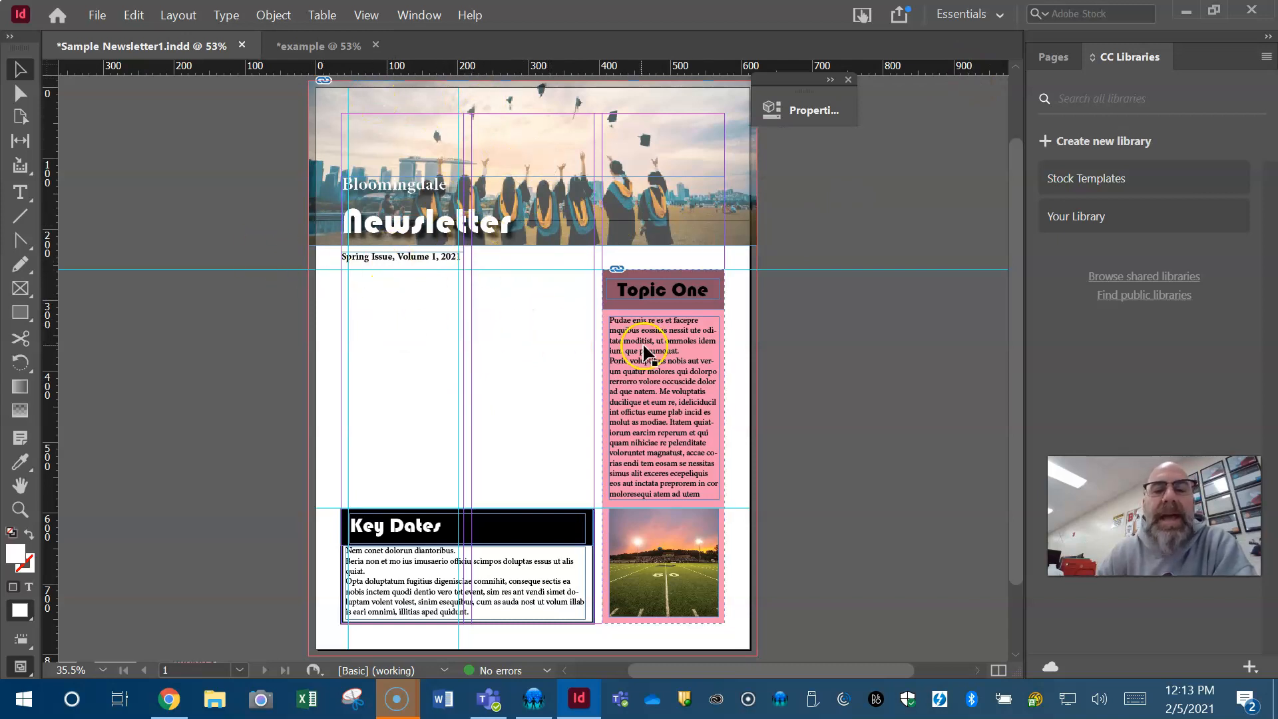
{"action": "left_click", "coordinate": [367, 14]}
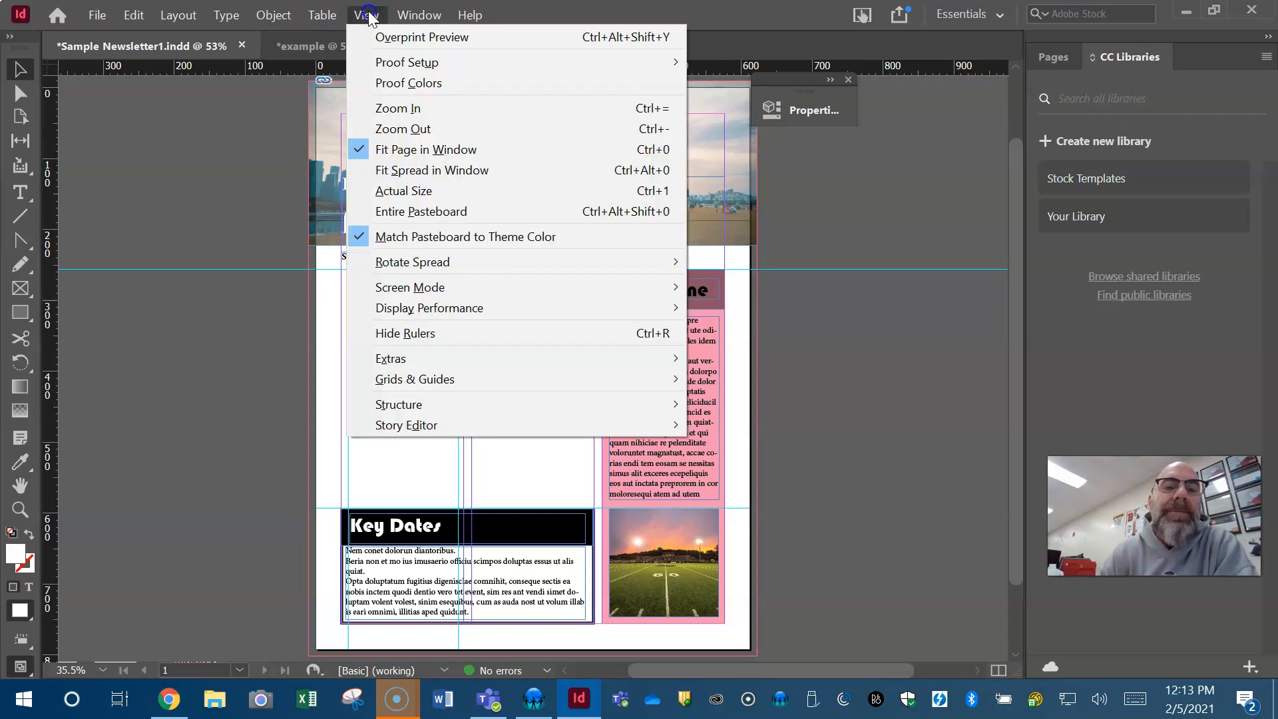
{"action": "mouse_move", "coordinate": [408, 311]}
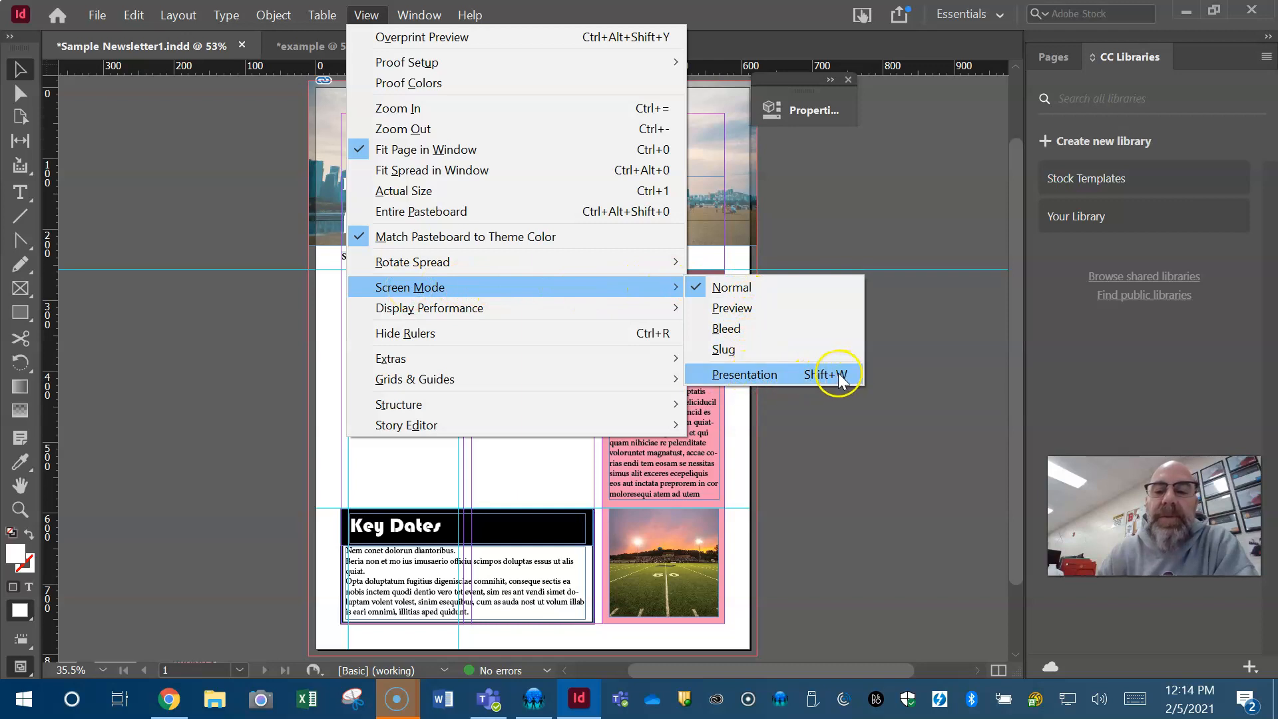
{"action": "left_click", "coordinate": [790, 377]}
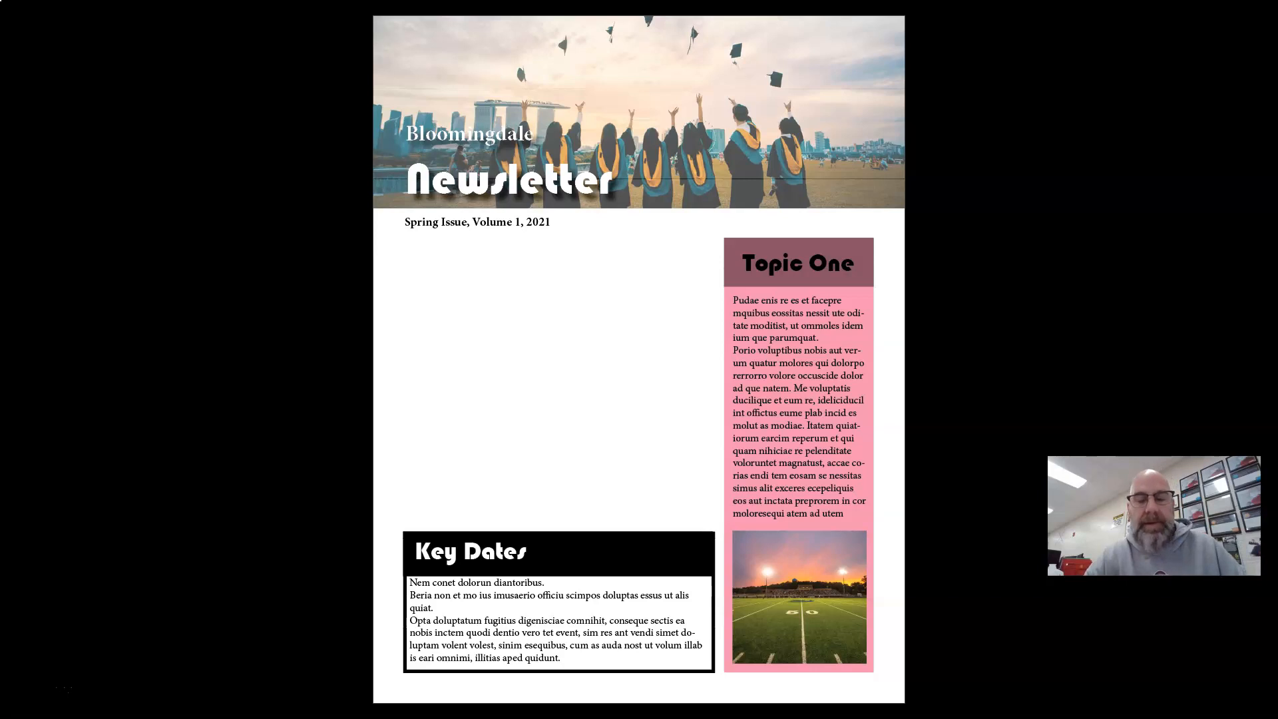
{"action": "key", "text": "Escape"}
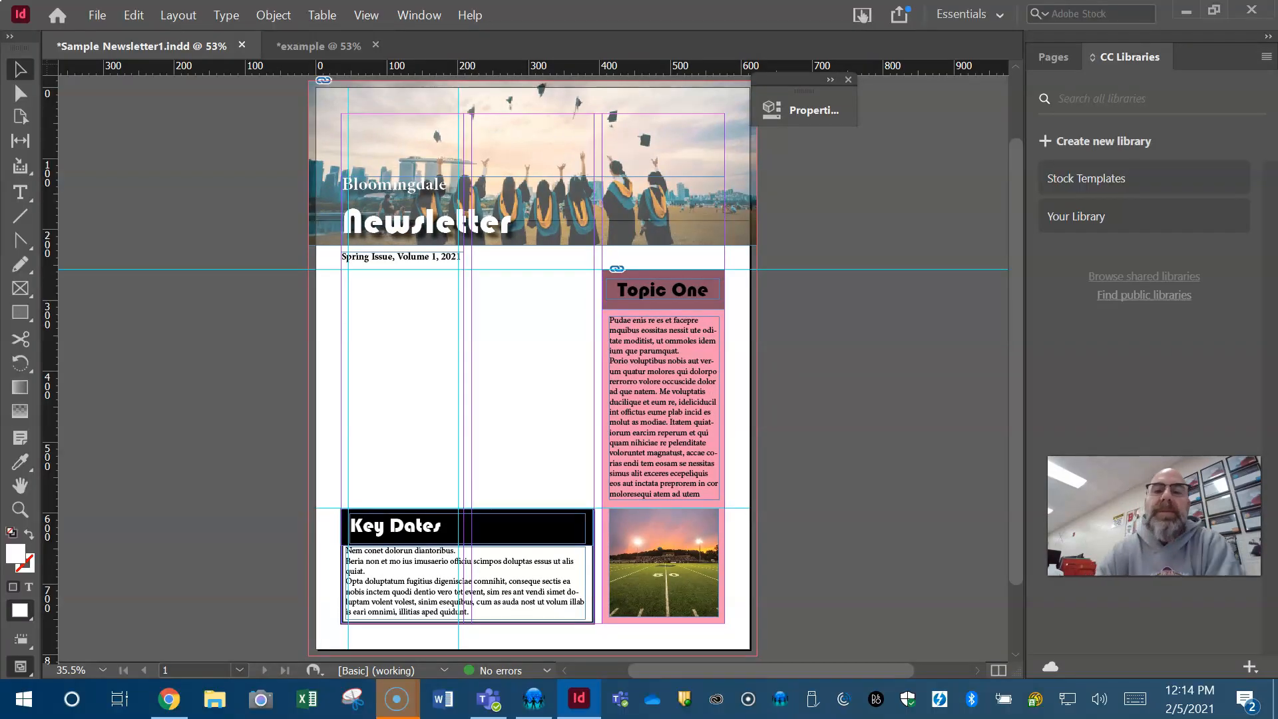